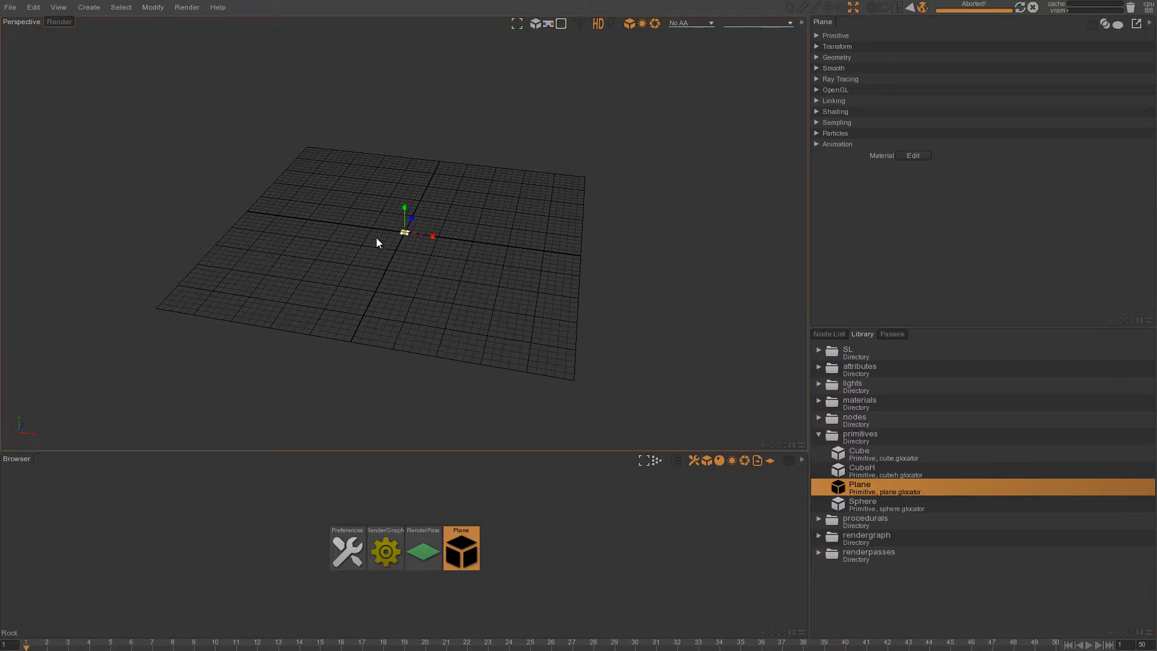
Step: Scale the plane up uniformly until it covers the whole grid
drag(405, 233, 520, 233)
middle_drag(362, 259, 482, 247)
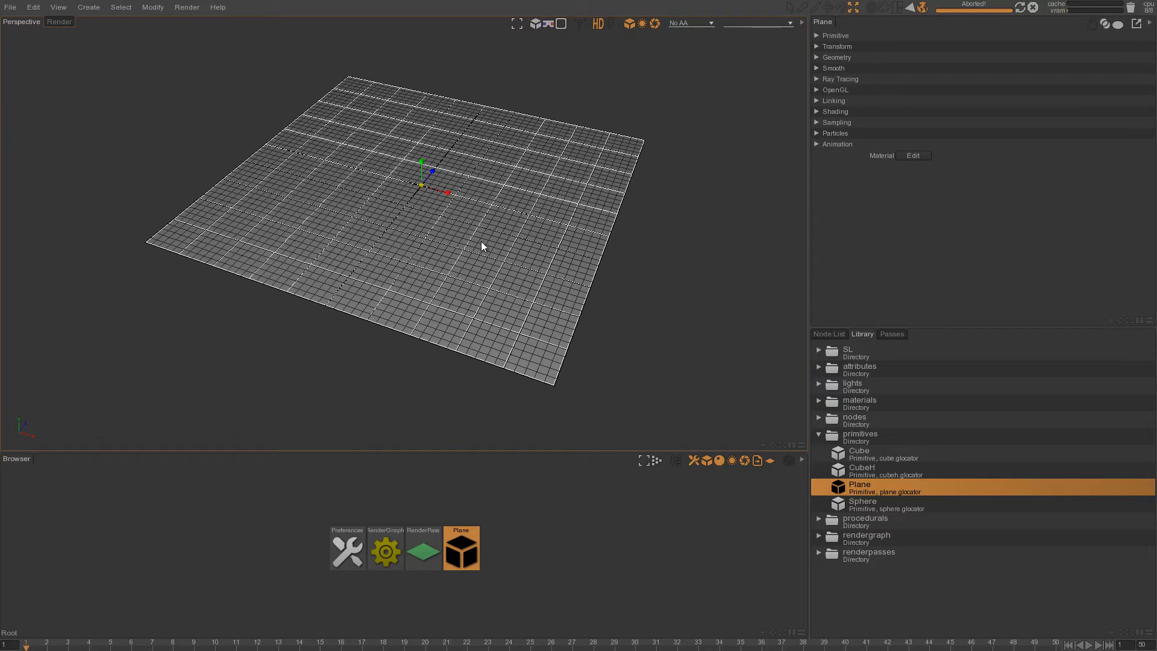
Step: Add a Fur procedural from the library's procedurals folder to the scene
click(818, 434)
click(819, 452)
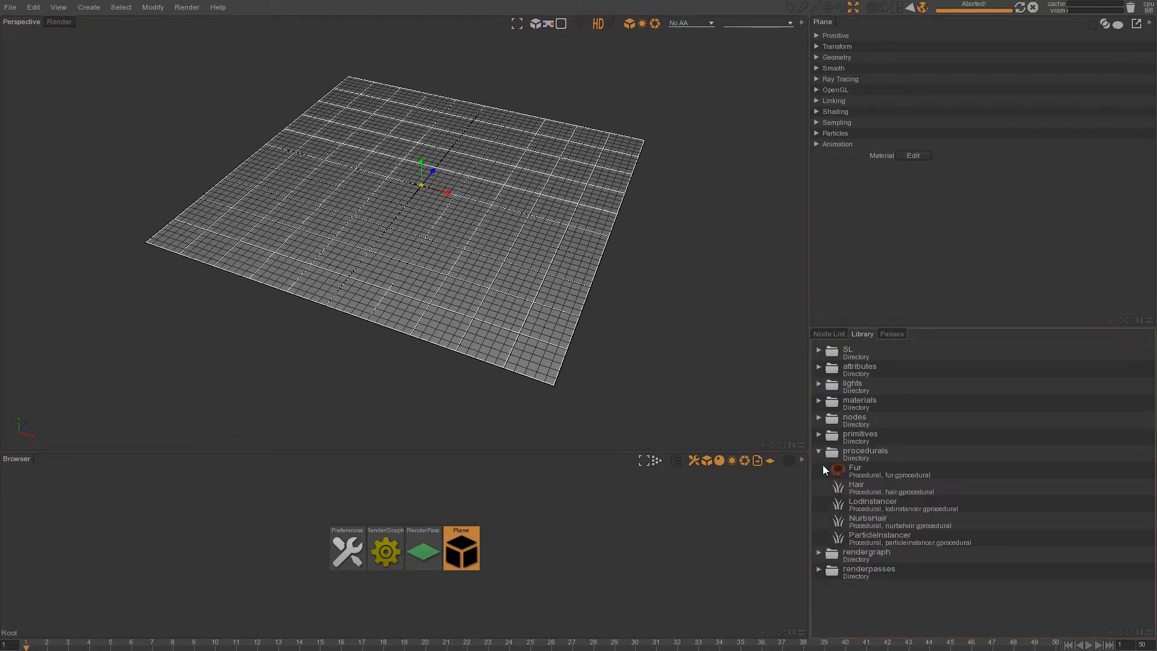
click(858, 471)
double_click(859, 470)
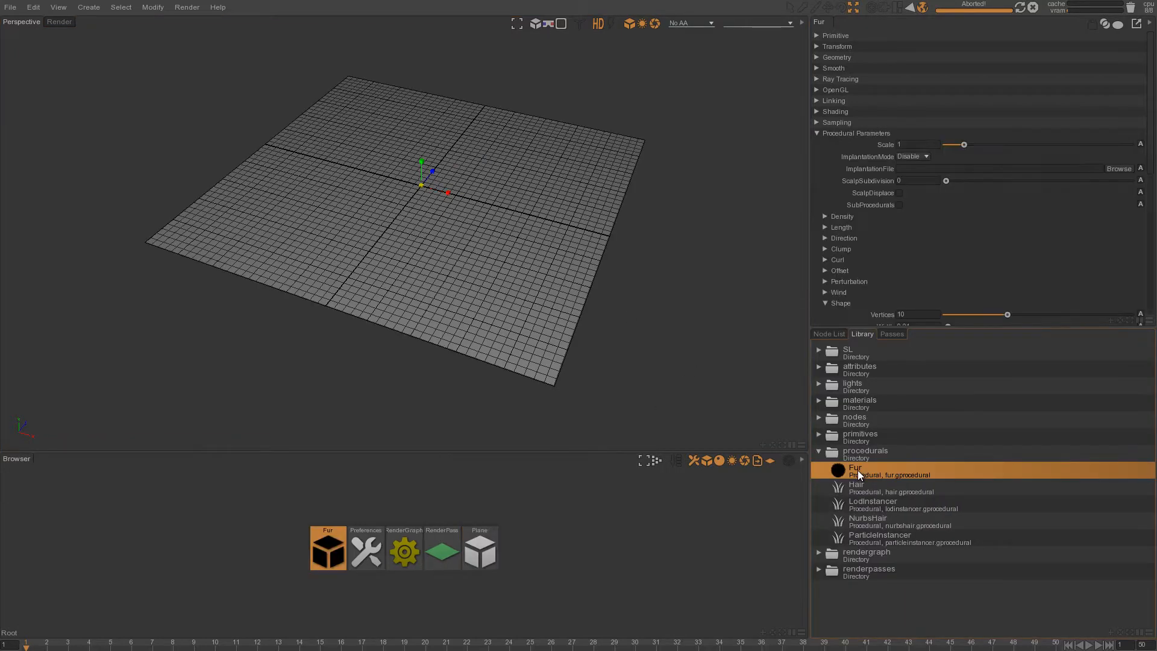
Step: Link the Plane to the Fur procedural as its primitive in the linking editor
click(825, 335)
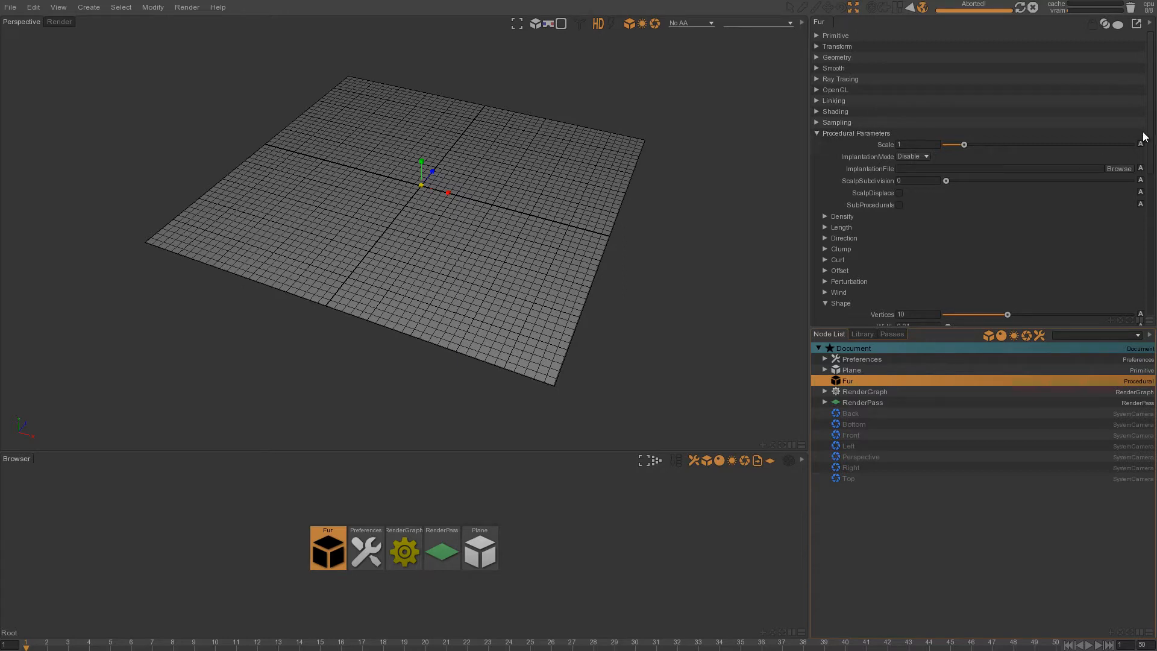
drag(1148, 138, 1155, 277)
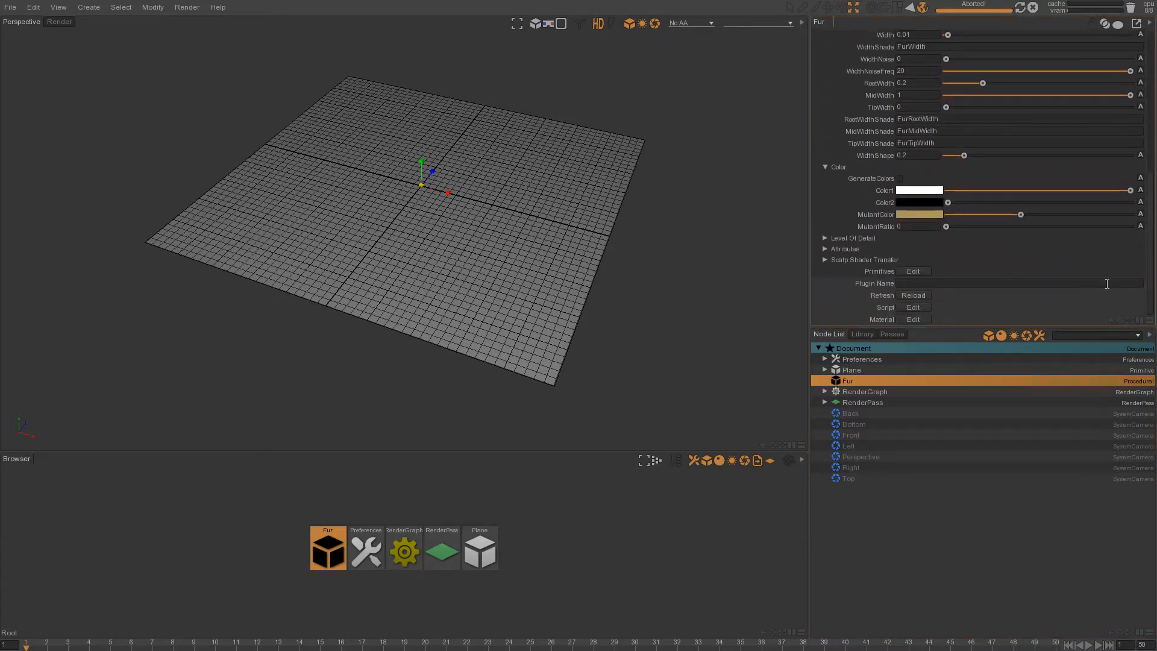
click(915, 271)
click(728, 360)
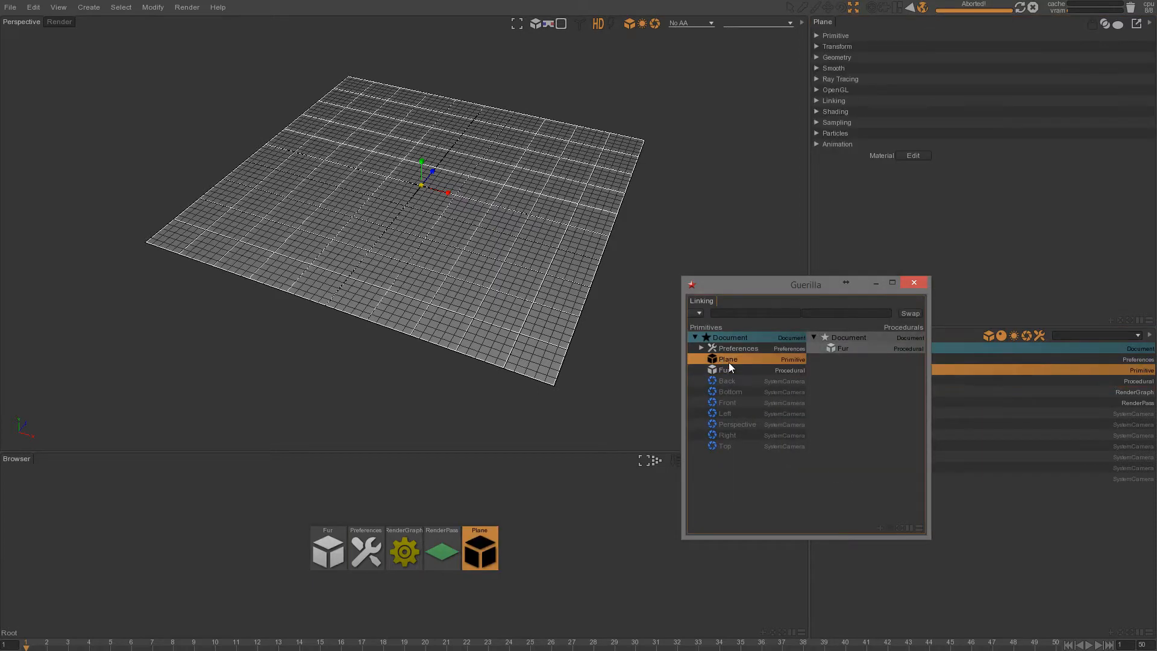
click(842, 348)
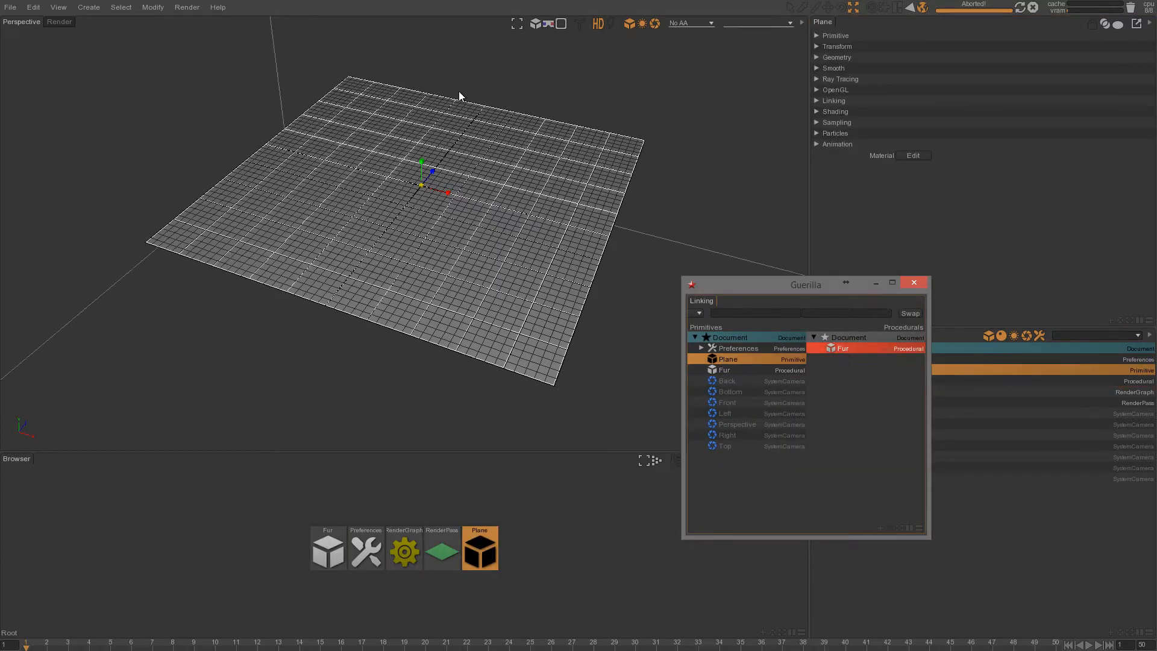
click(915, 283)
Step: Set the Fur's OpenGL Box Mode to Off
scroll(497, 179, down, 3)
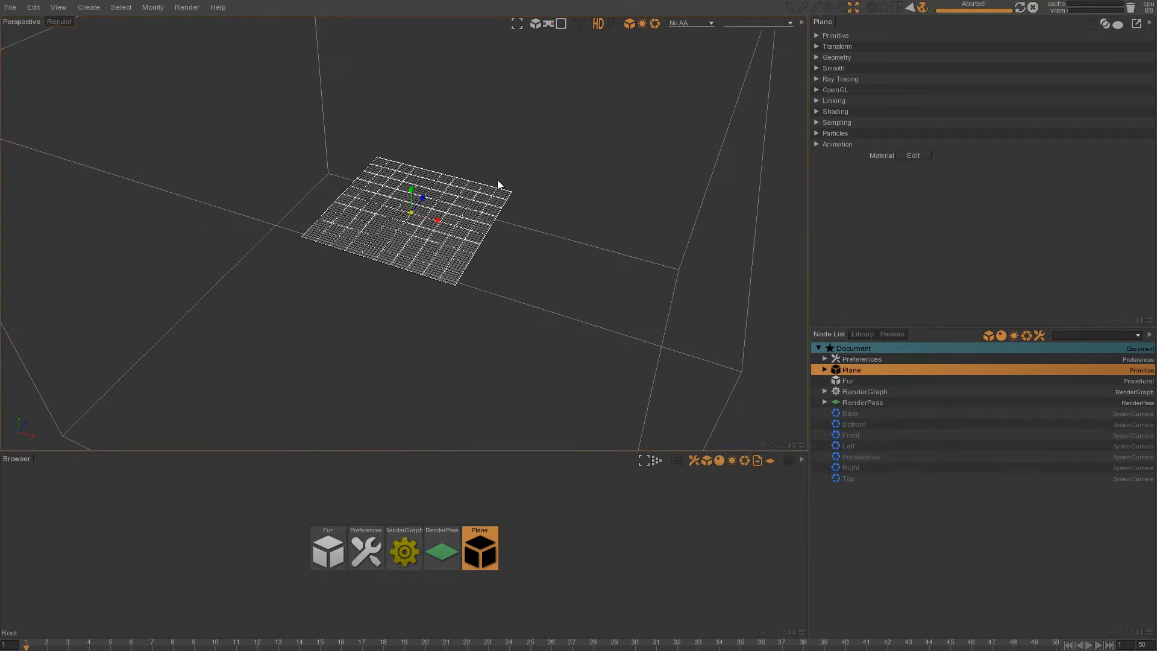
alt+drag(251, 248, 336, 227)
scroll(405, 247, up, 3)
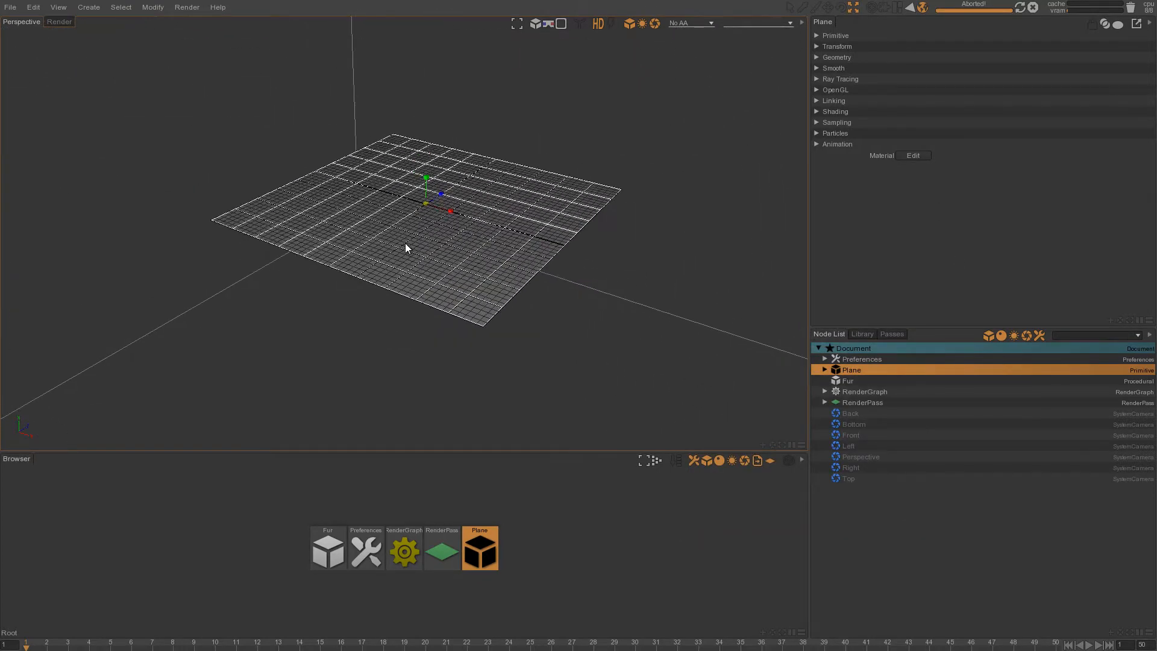
click(849, 382)
click(847, 133)
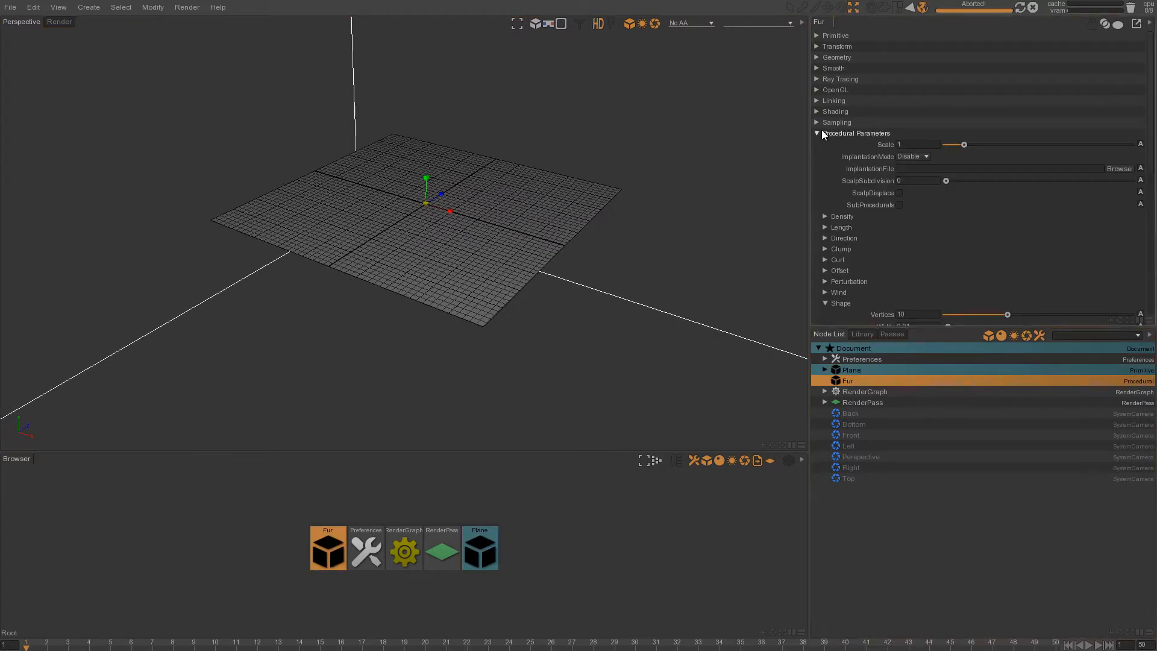
click(835, 91)
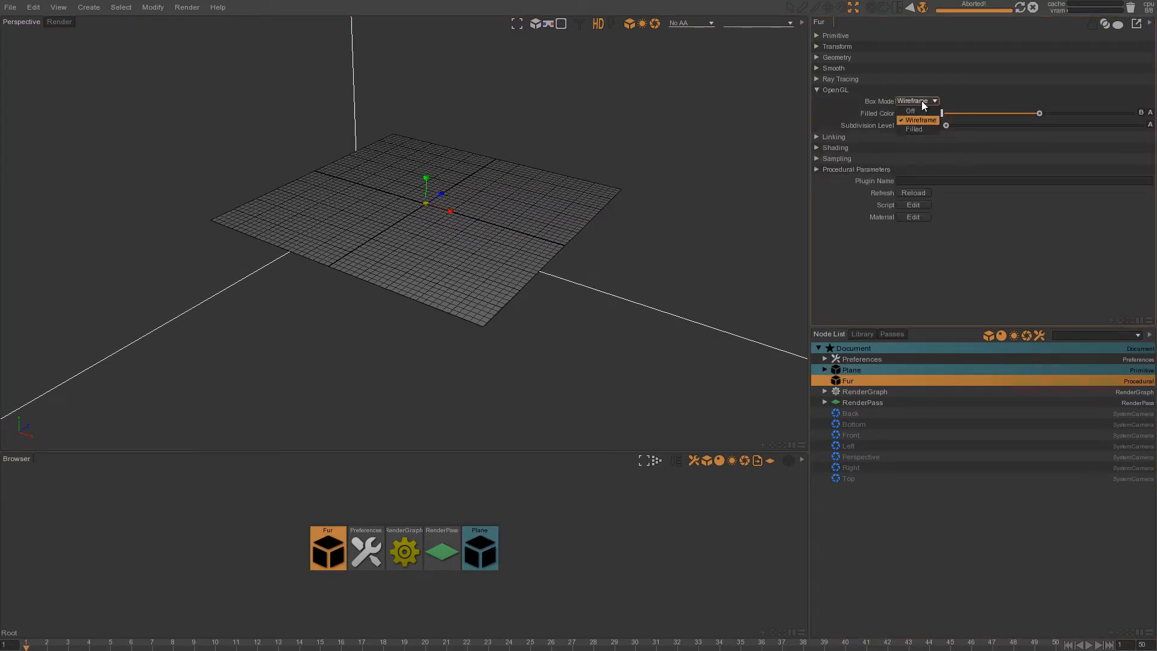
click(915, 110)
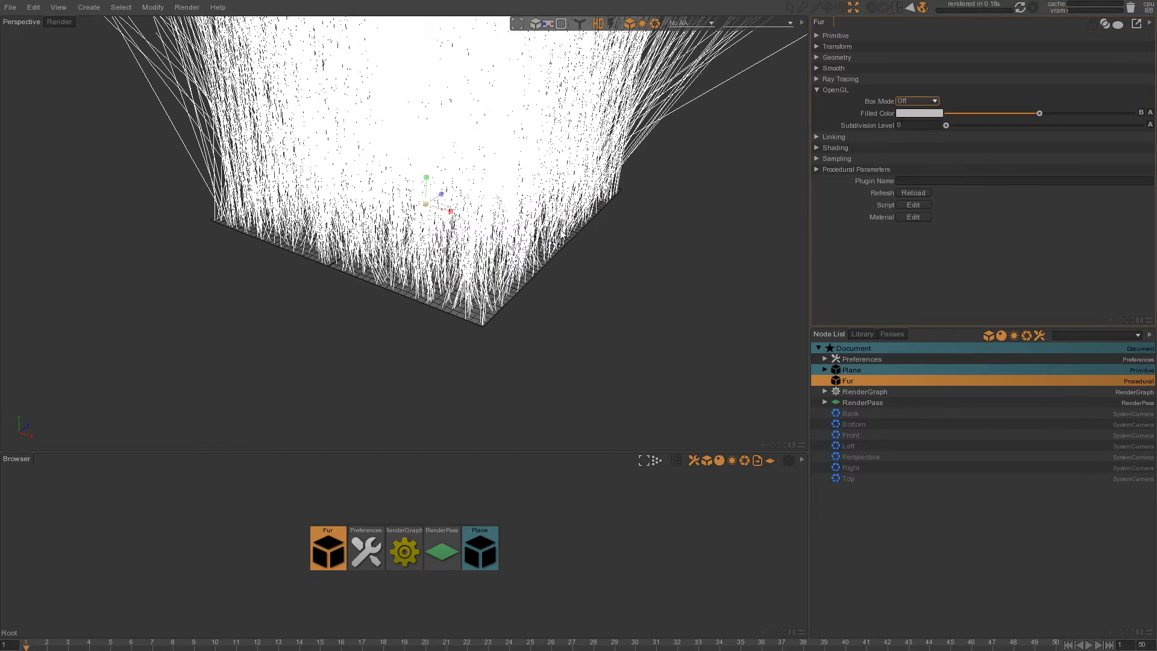
Step: Set the Fur's Density to 5000 in its procedural parameters
alt+drag(513, 232, 515, 241)
alt+middle_drag(485, 180, 493, 195)
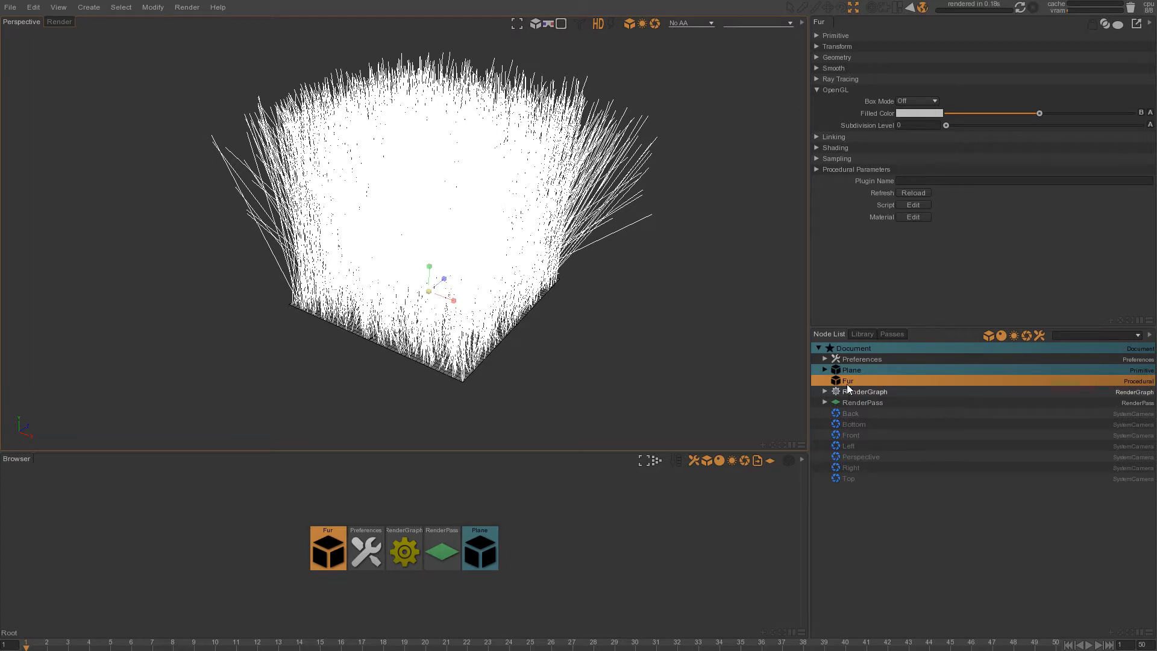
click(830, 168)
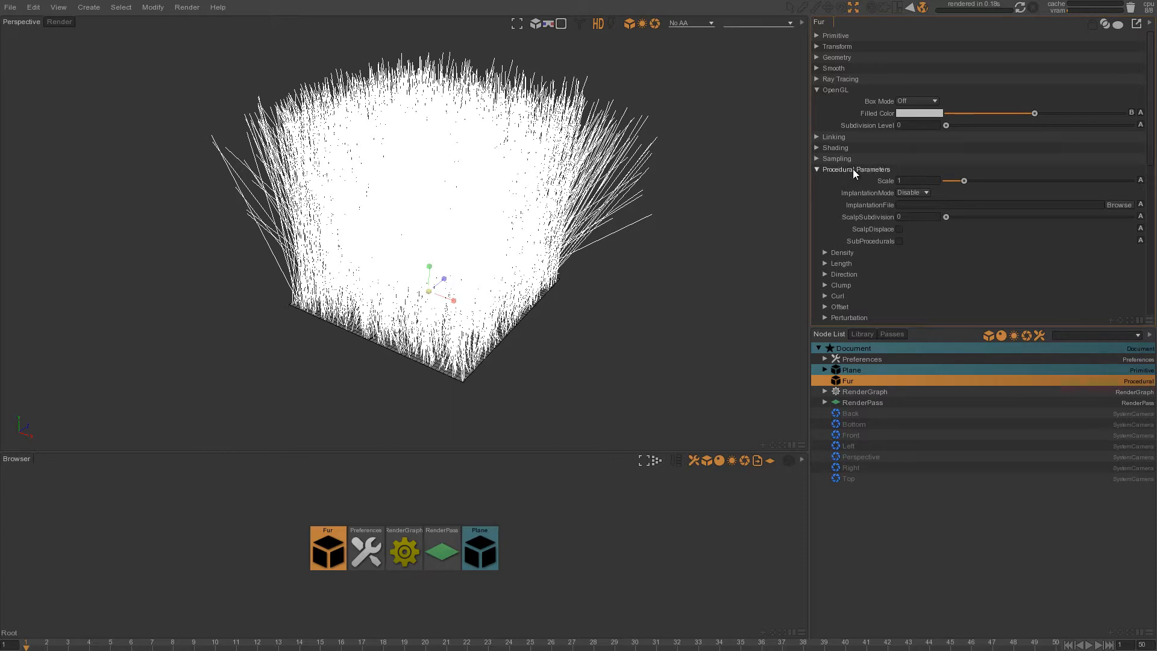
click(842, 252)
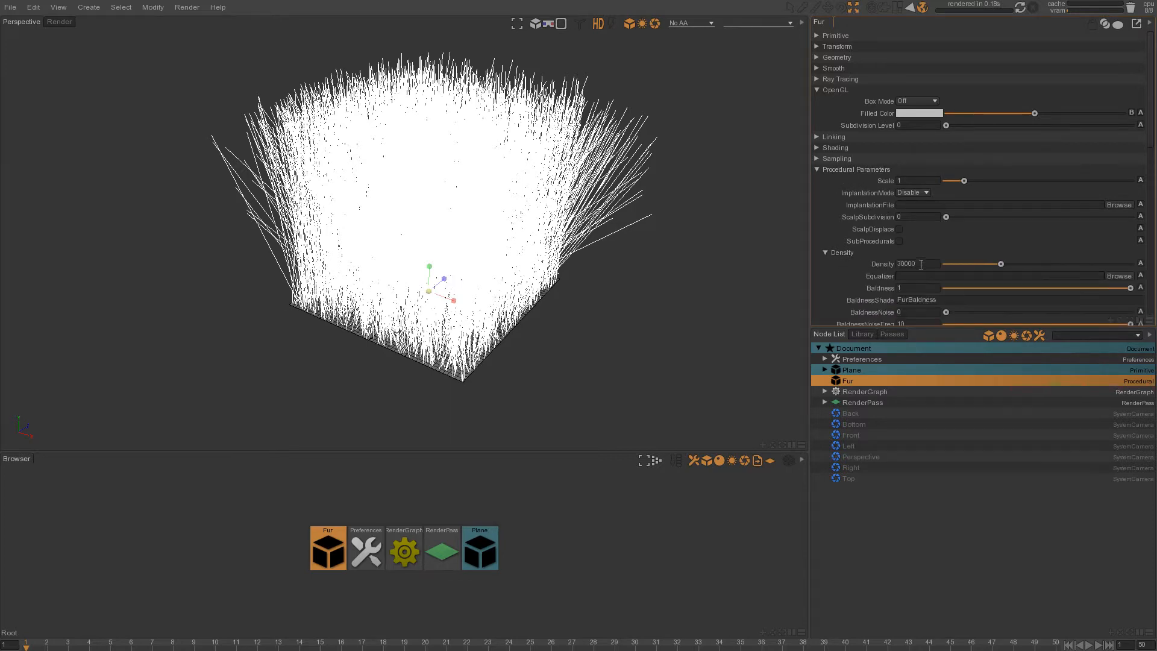
key(Tab)
text(5000)
key(Return)
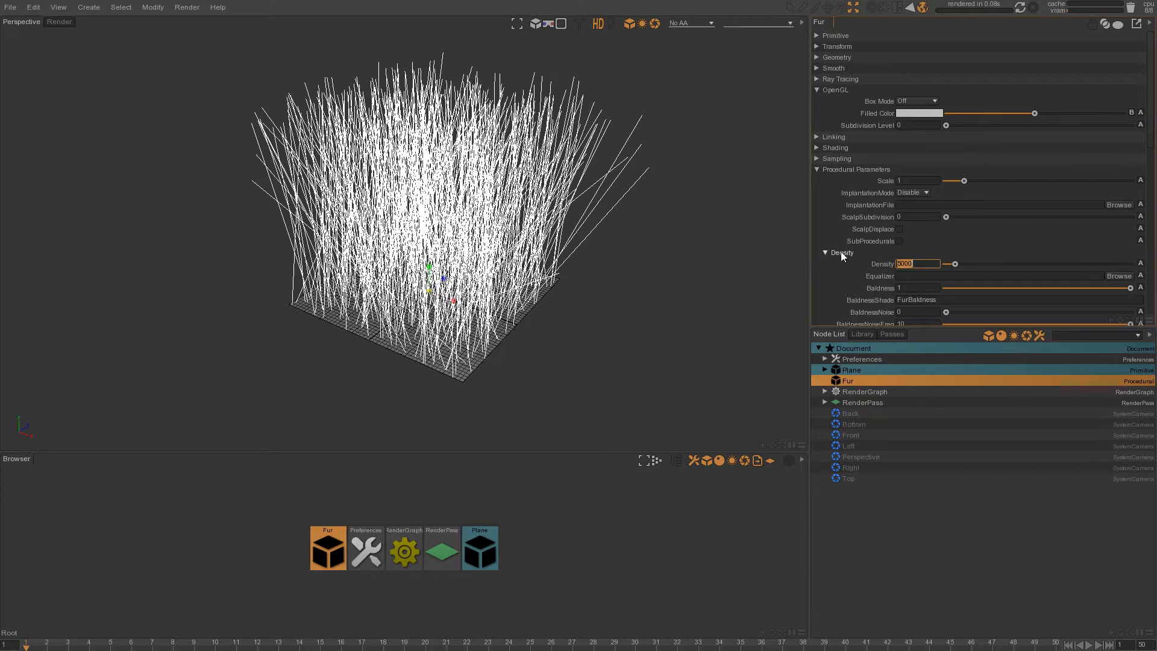
click(841, 252)
Step: Shorten the fur by setting its Length to 0.09
click(839, 264)
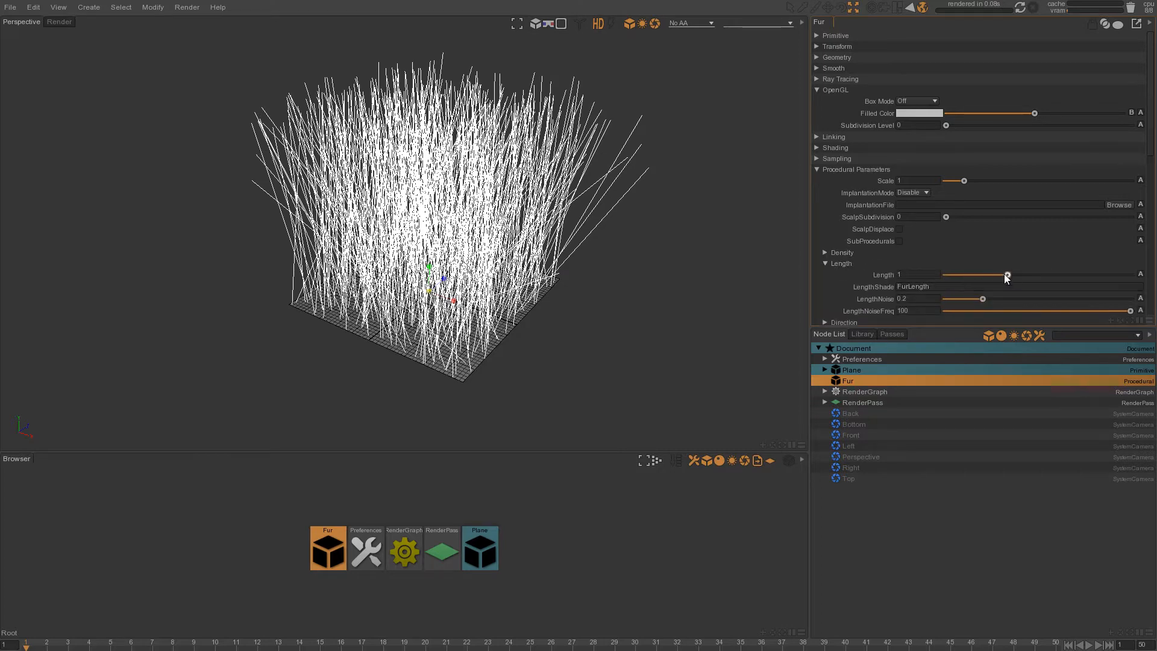
drag(962, 276, 953, 277)
scroll(416, 212, up, 4)
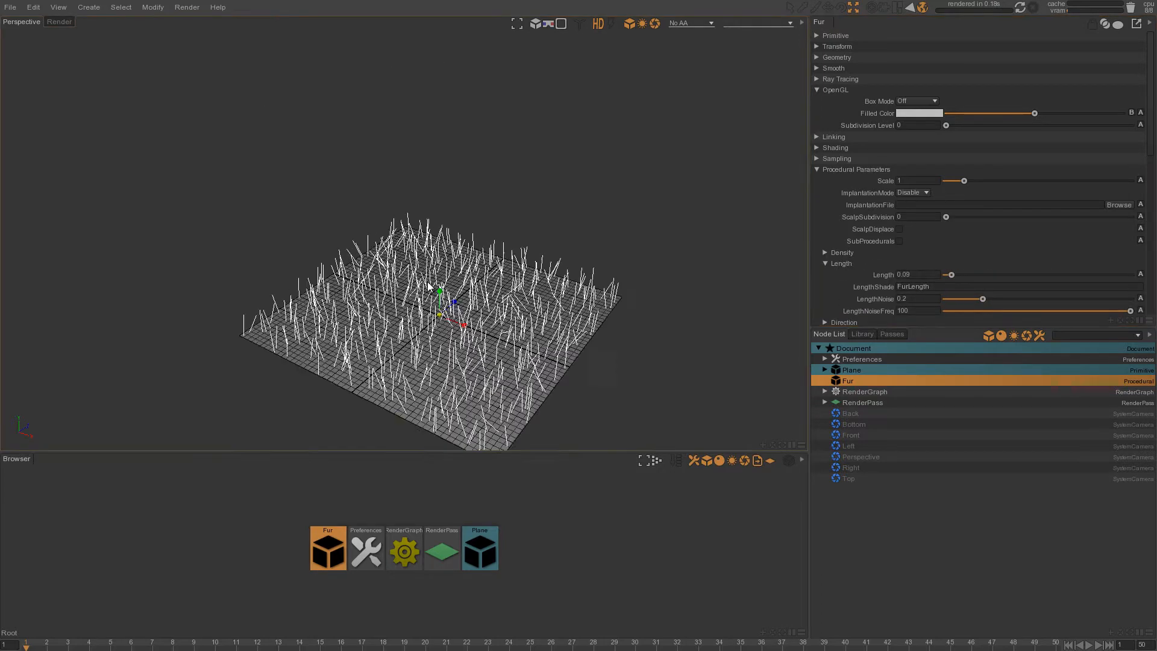
alt+middle_drag(415, 210, 392, 91)
scroll(395, 99, up, 3)
alt+drag(410, 138, 404, 165)
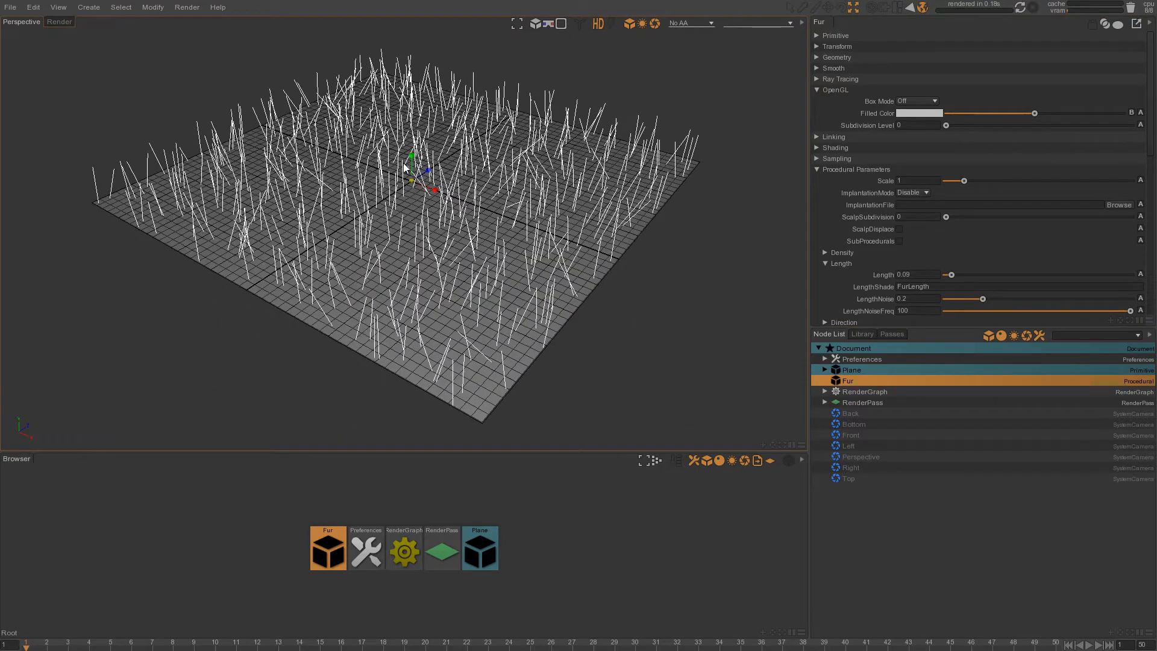
click(840, 265)
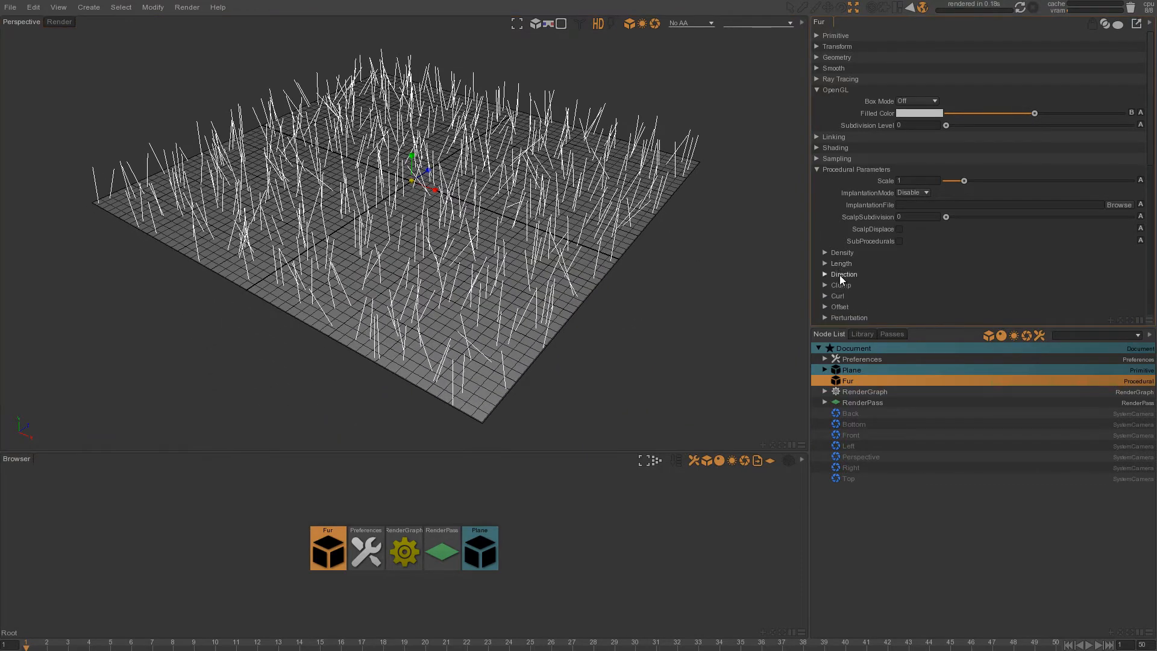
Step: Bend the strands by setting the Fur's TipCurl to 0.92 and RootCurl to 0.7
click(839, 296)
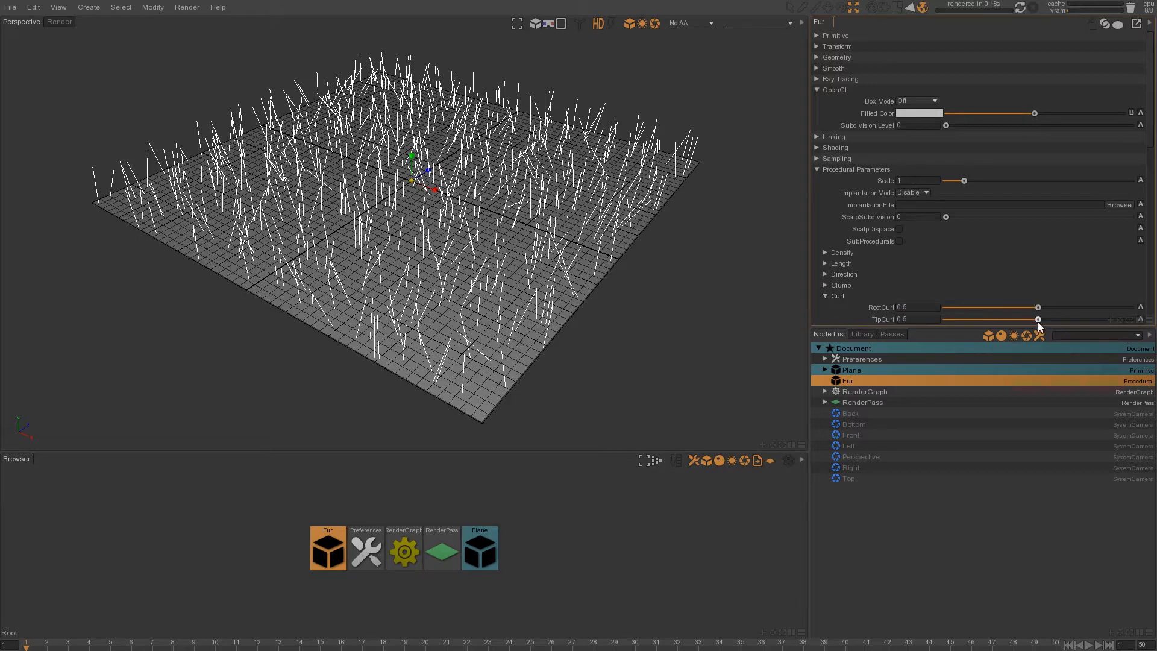
drag(1038, 319, 1077, 308)
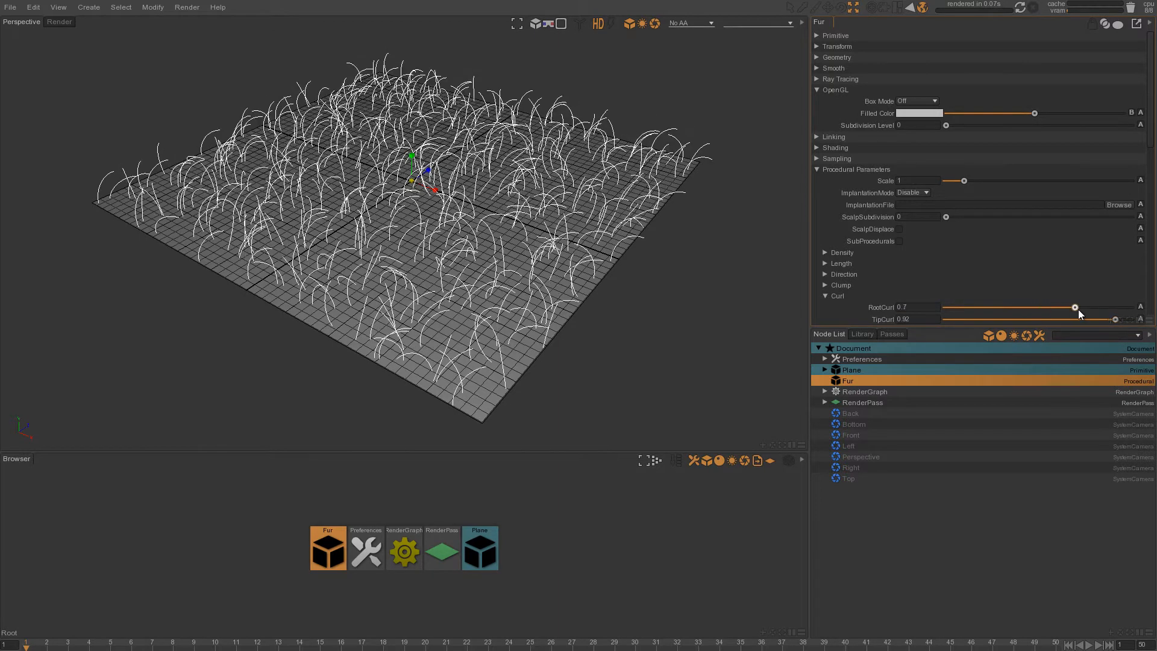
click(839, 296)
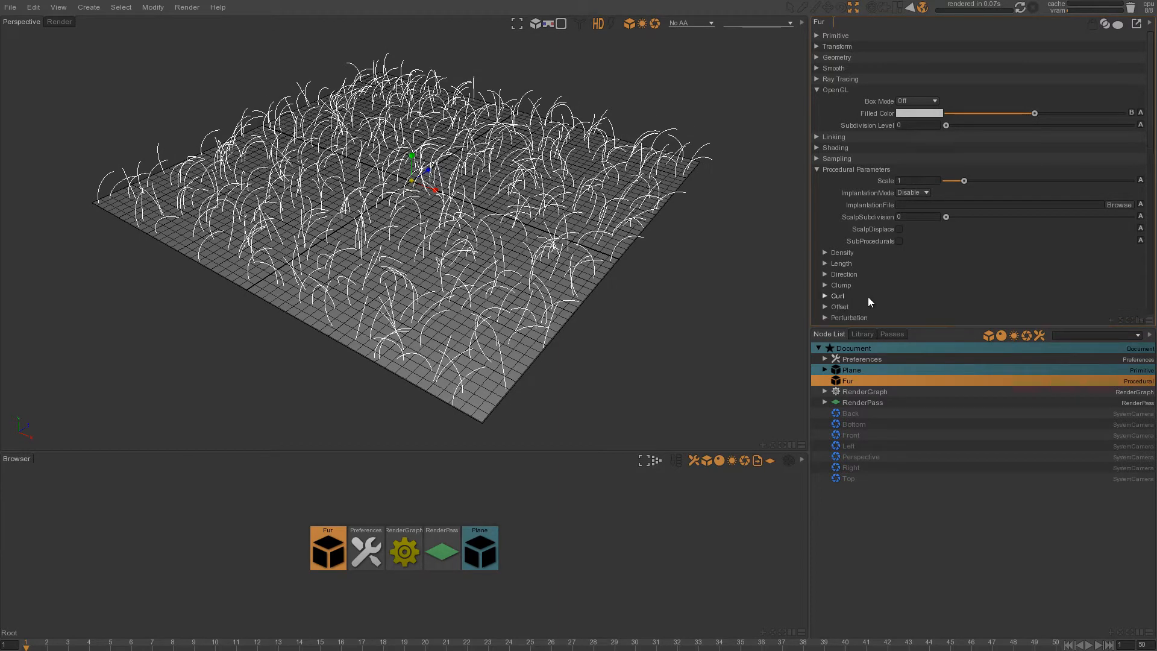
Step: Set the Fur's shape Vertices to 9 and its perturbation Scraggle to 0.05
scroll(906, 283, down, 5)
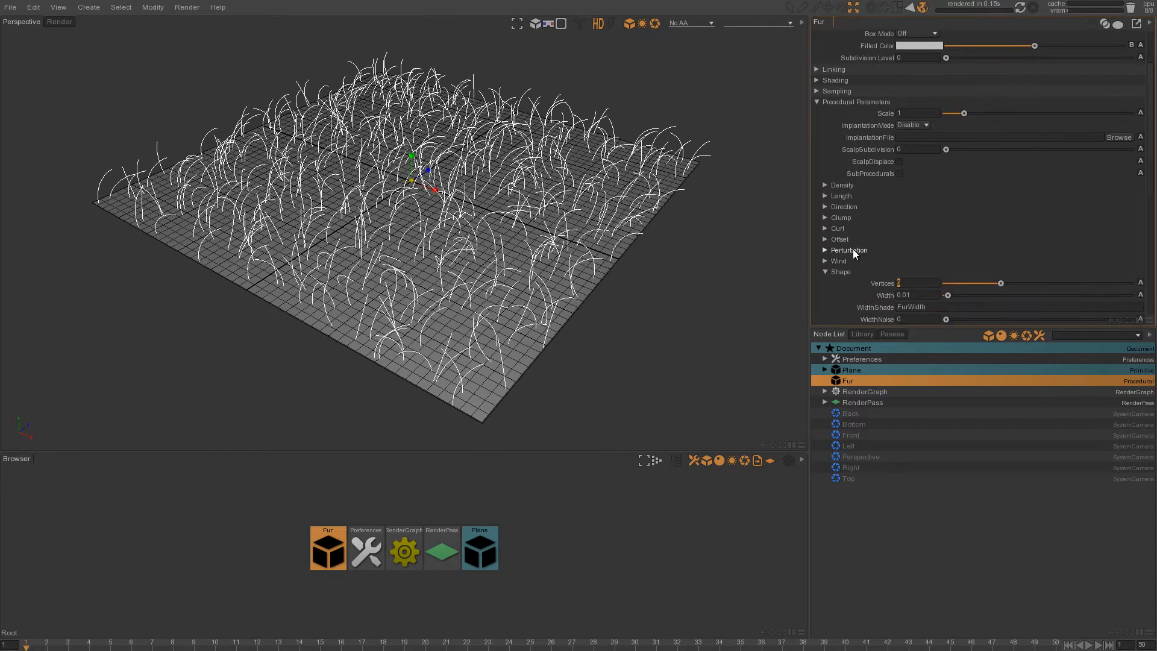
click(848, 250)
scroll(854, 253, down, 1)
drag(971, 251, 1021, 254)
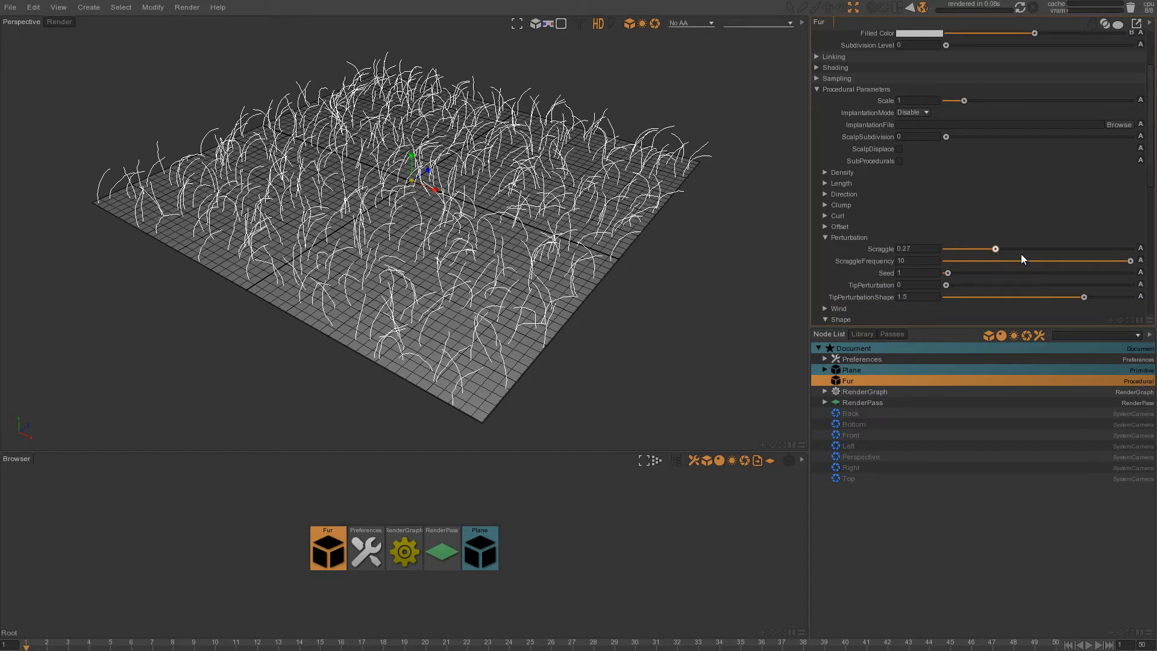
drag(944, 254, 956, 253)
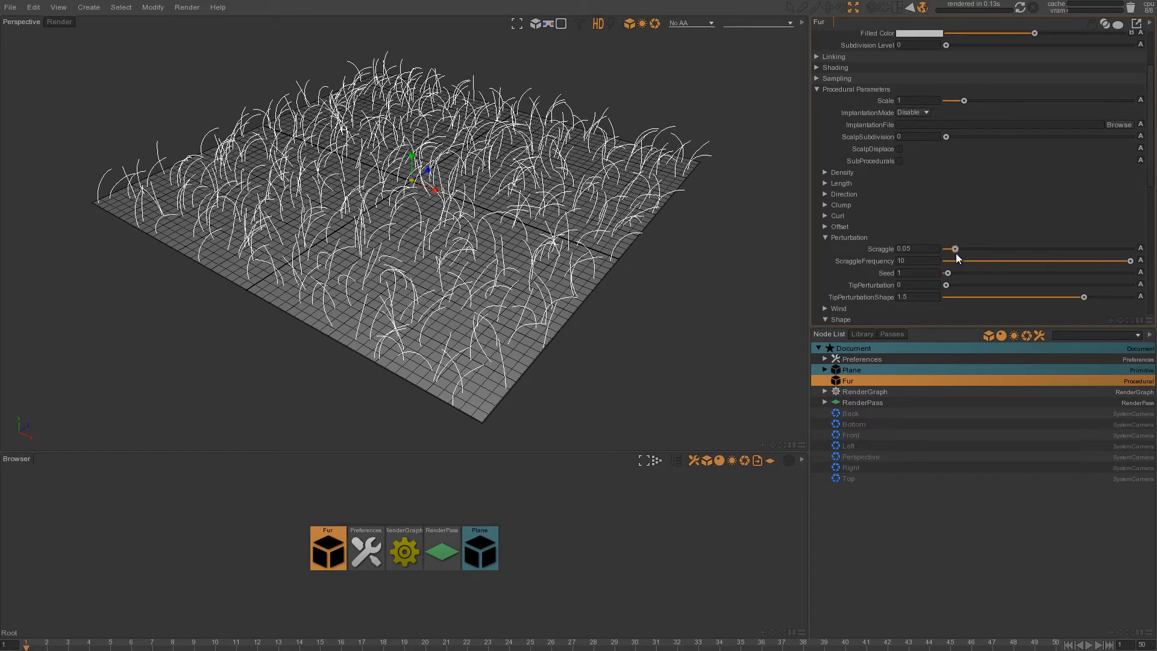
click(839, 239)
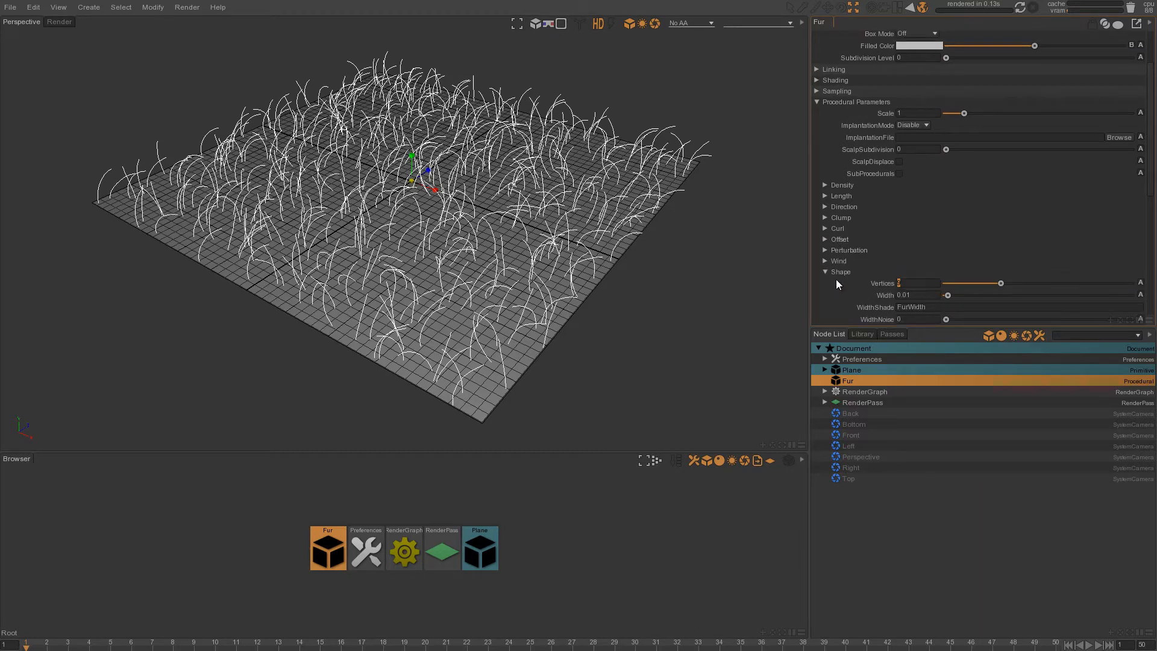
Step: Add a SkyLight from the library's lights folder to the scene
scroll(840, 271, down, 5)
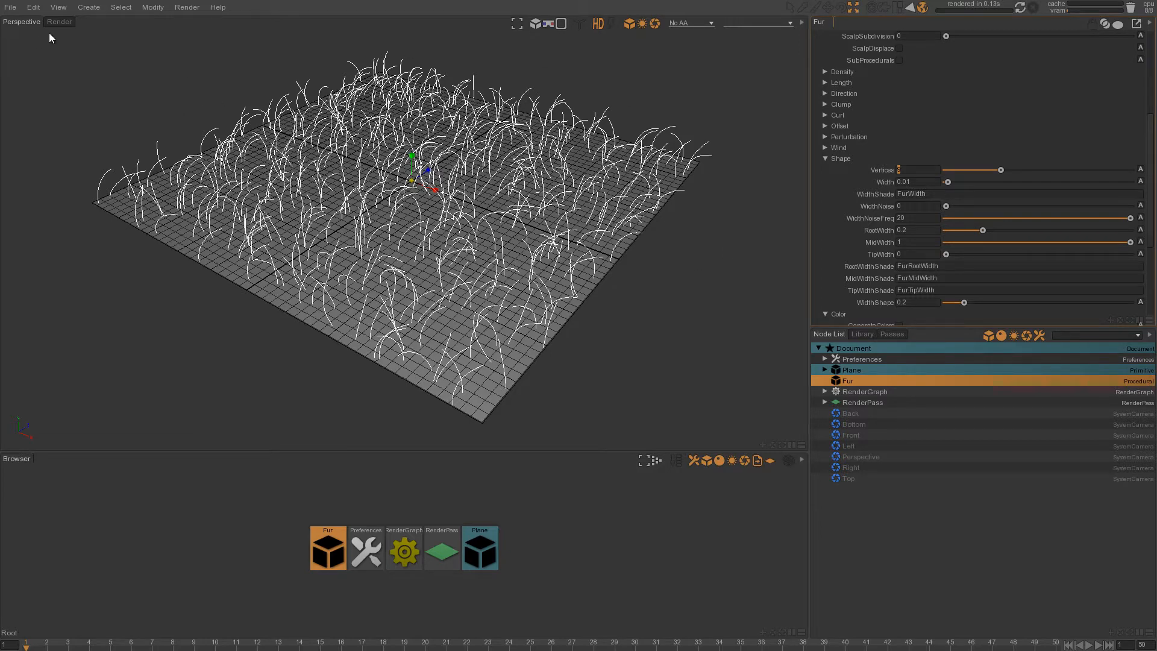
click(861, 334)
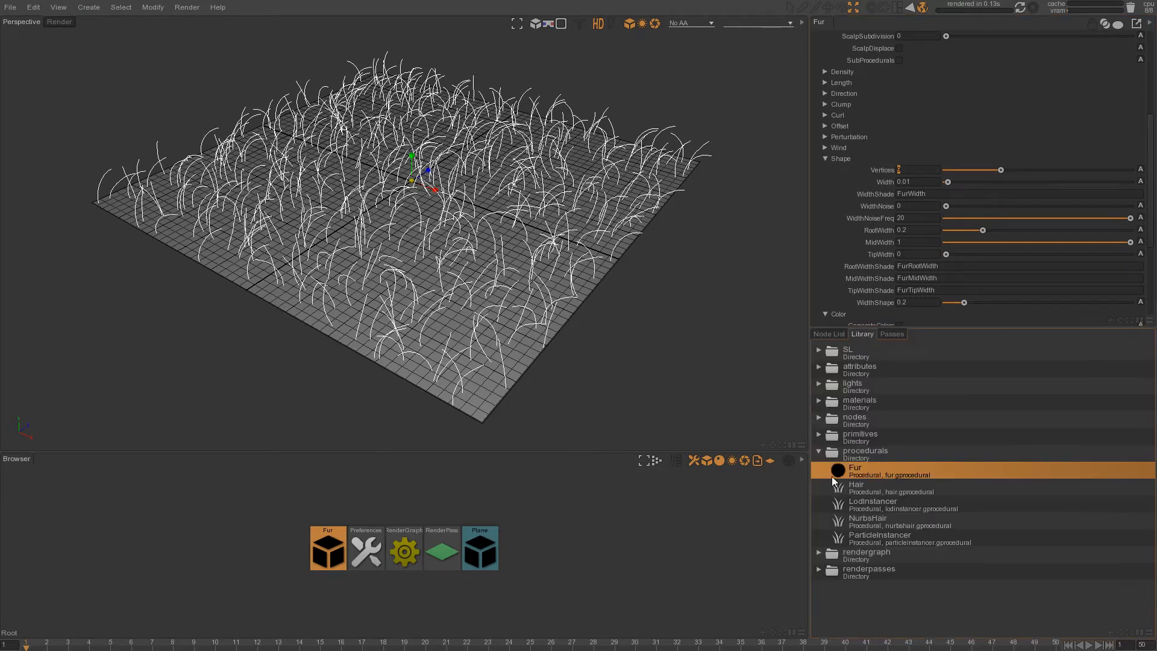
click(819, 451)
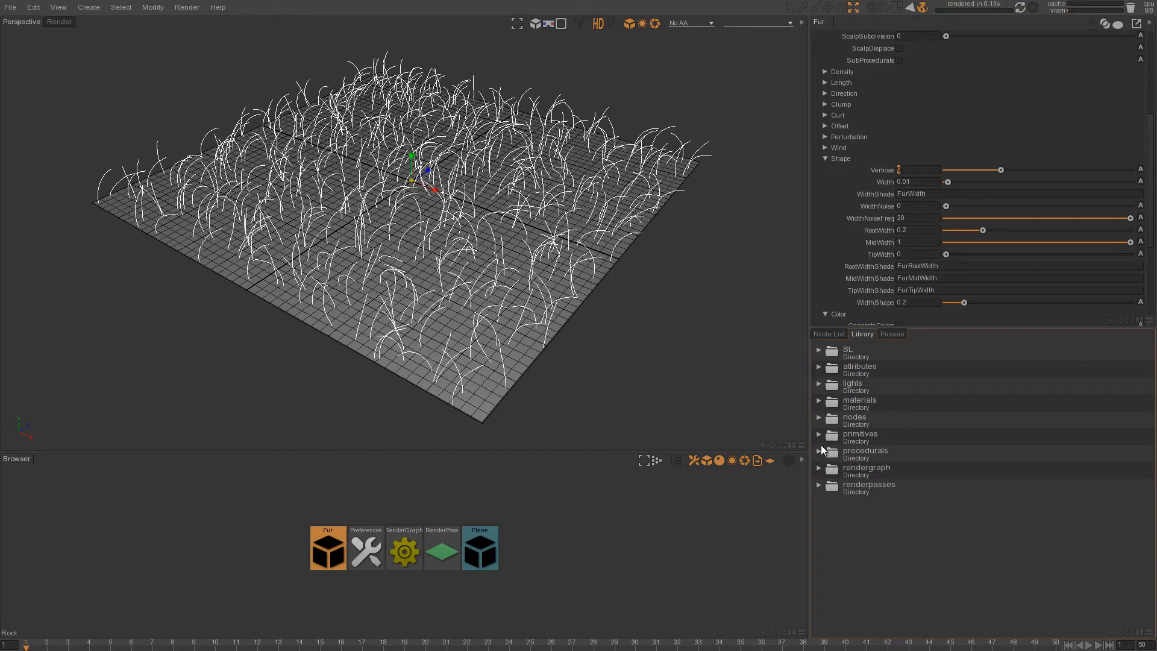
click(820, 384)
click(864, 507)
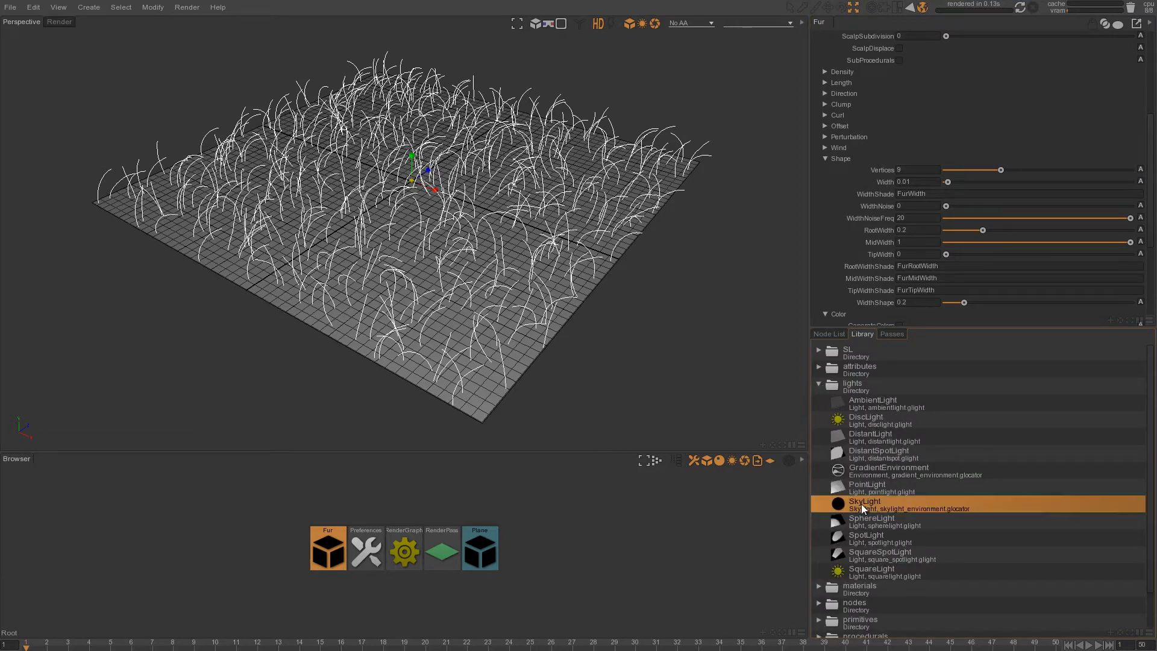
double_click(866, 503)
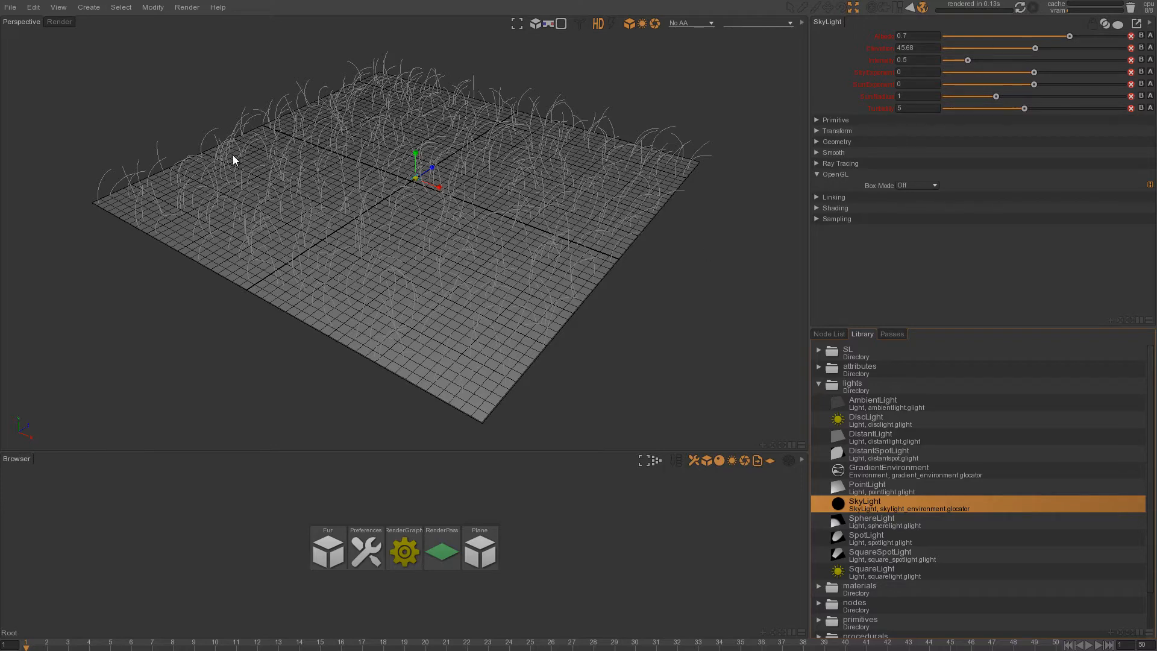
Step: Create a new camera and open its view in an additional viewer
click(88, 8)
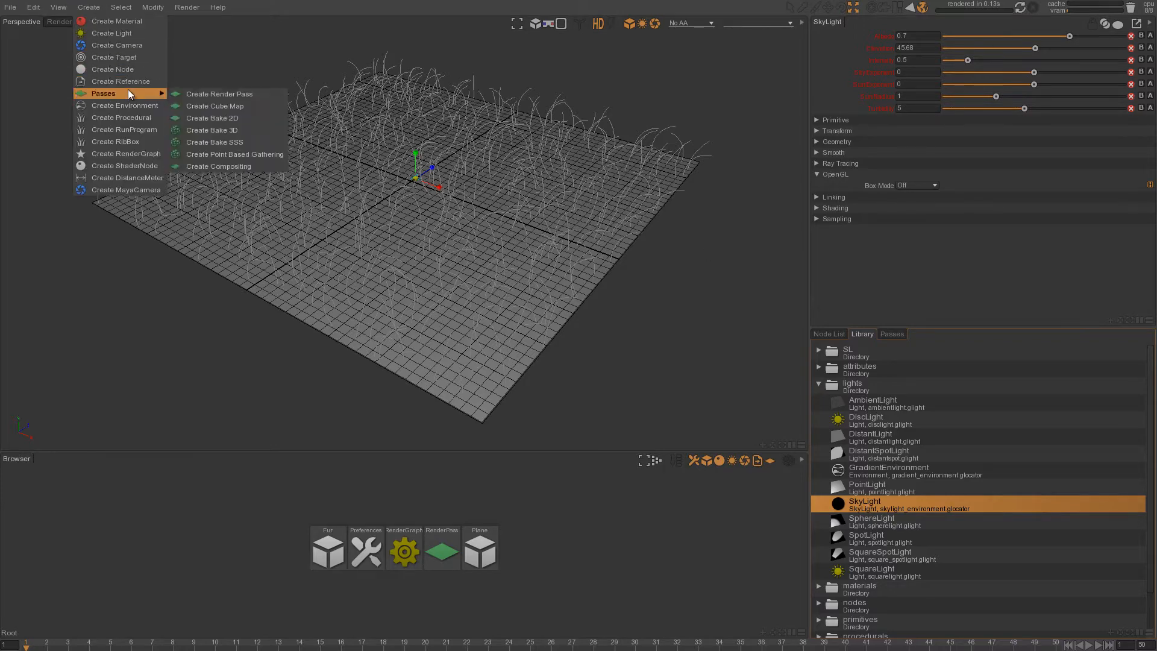
click(117, 45)
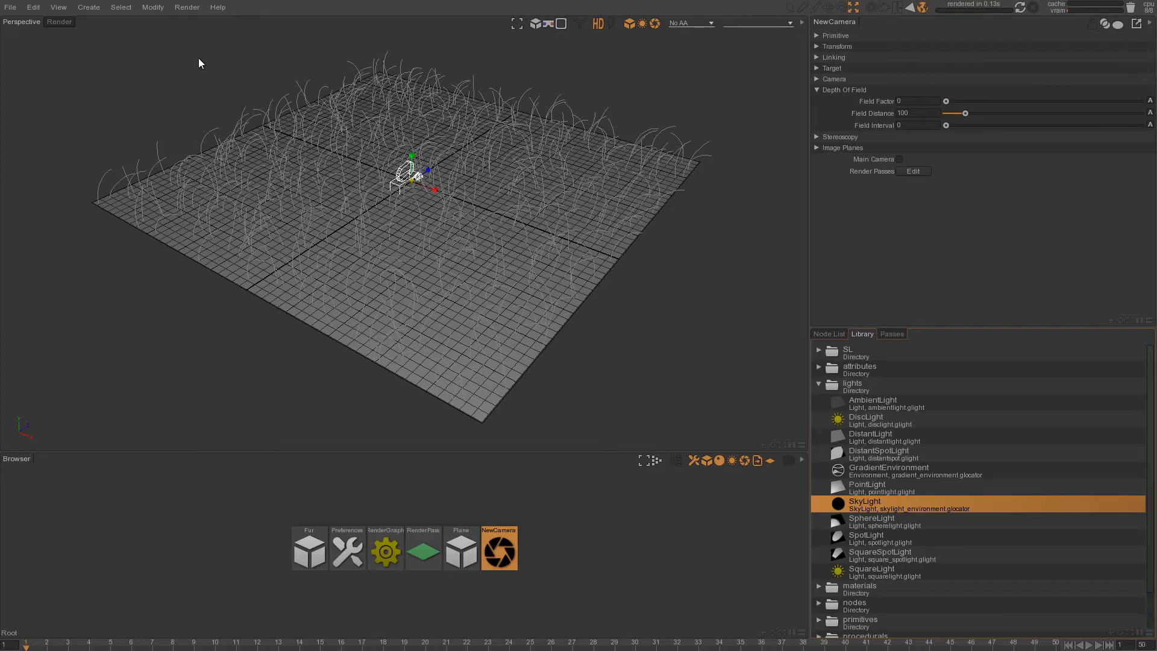
key(ctrl+t)
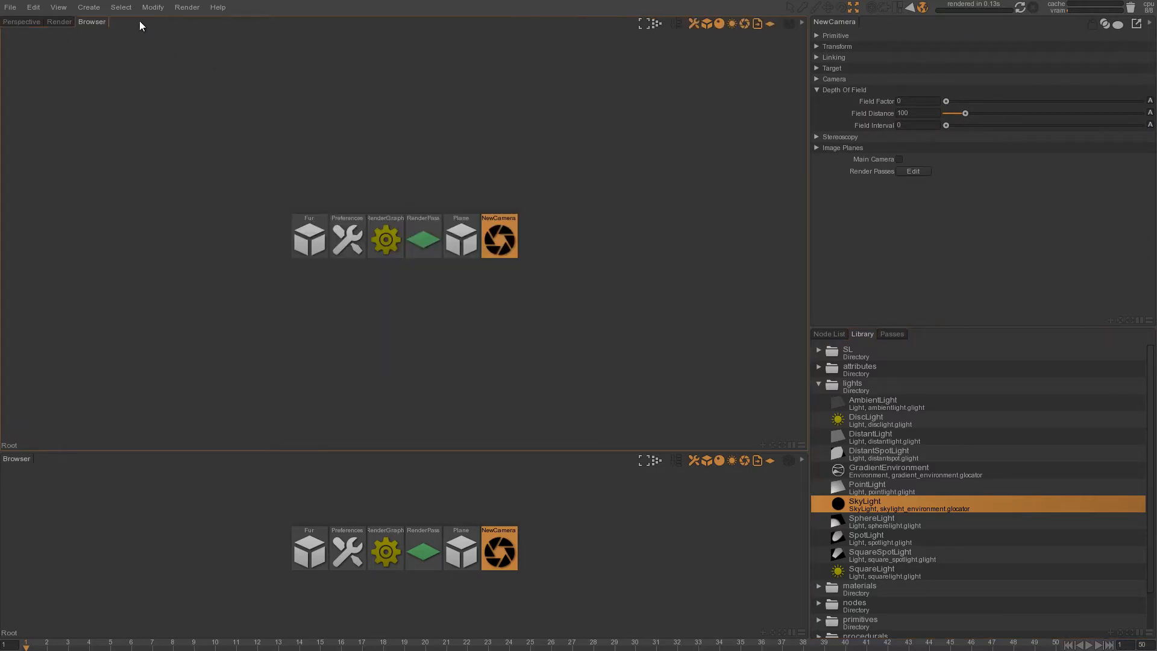
key(space)
click(235, 167)
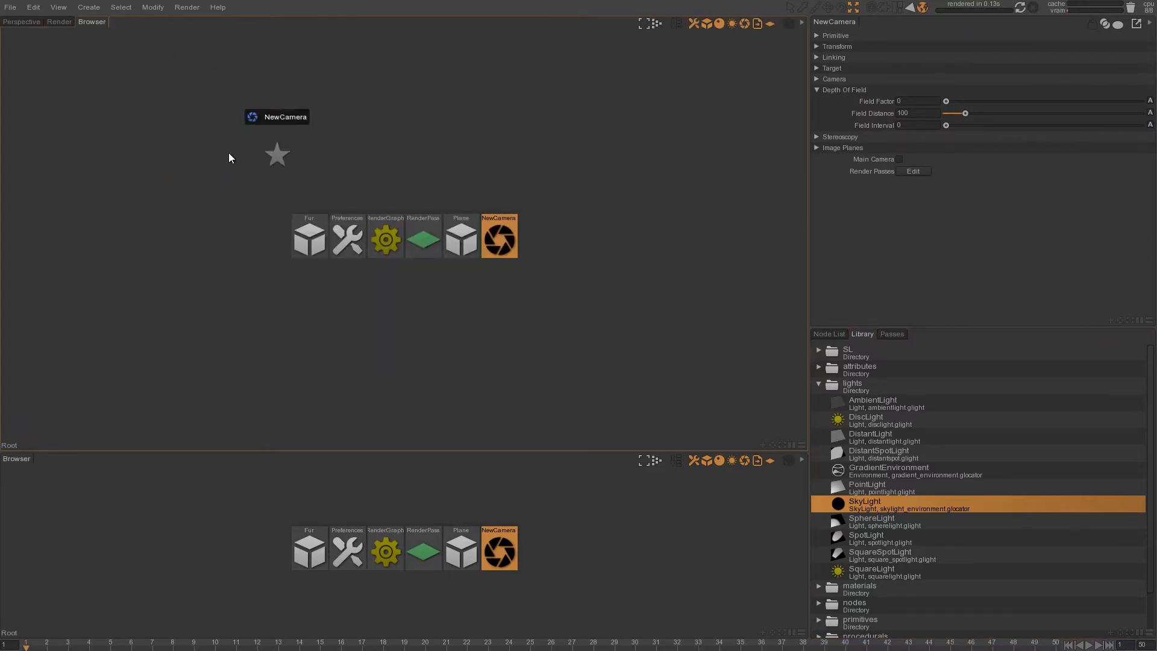
click(284, 114)
Step: Frame the fur-covered plane more closely through NewCamera and place its view between Perspective and Render
alt+drag(452, 174, 443, 190)
alt+right_drag(443, 190, 344, 186)
alt+drag(343, 188, 266, 109)
drag(109, 23, 65, 27)
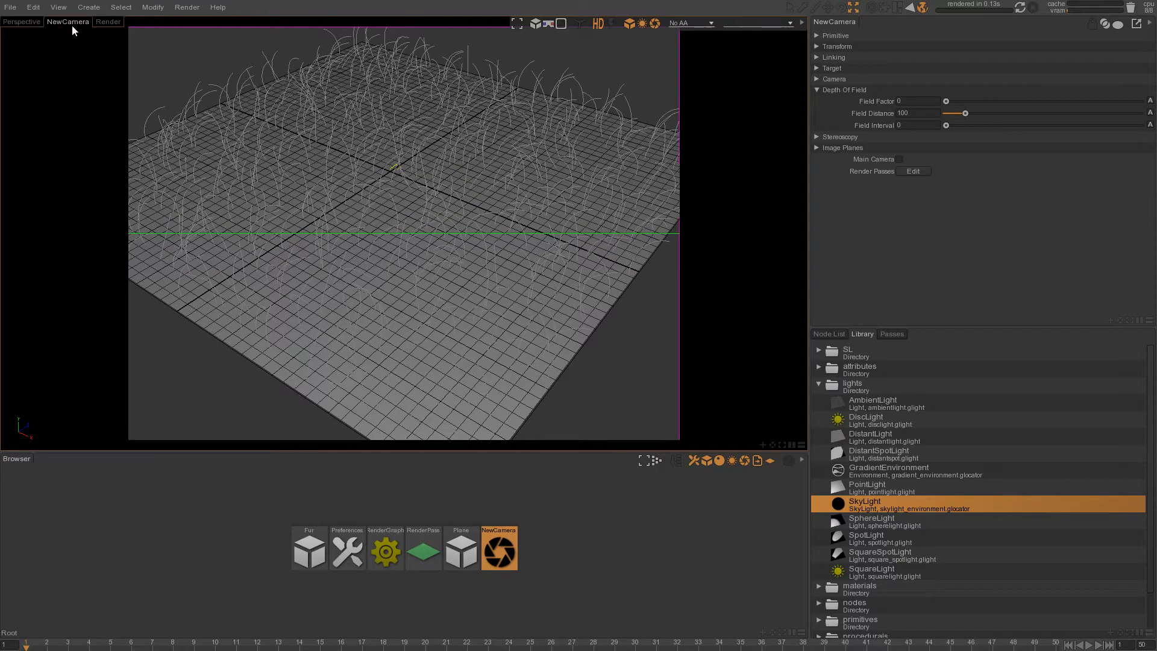
Step: Open the RenderGraph and delete its All tag node
click(376, 558)
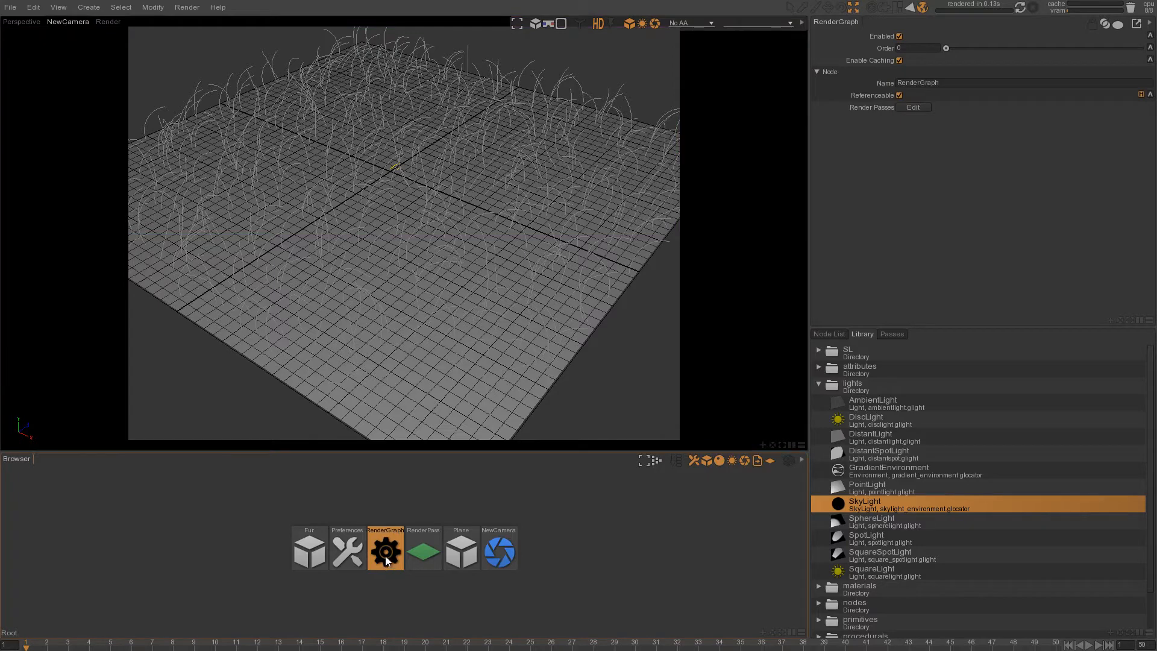
double_click(386, 557)
middle_drag(356, 485, 521, 491)
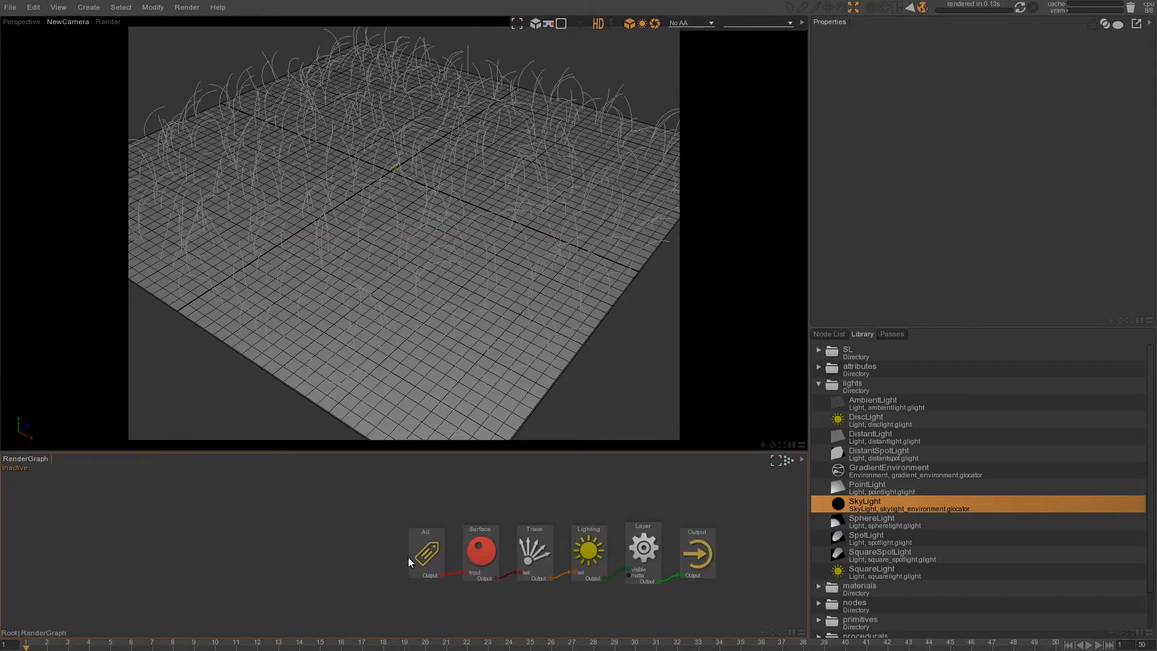
drag(407, 557, 381, 546)
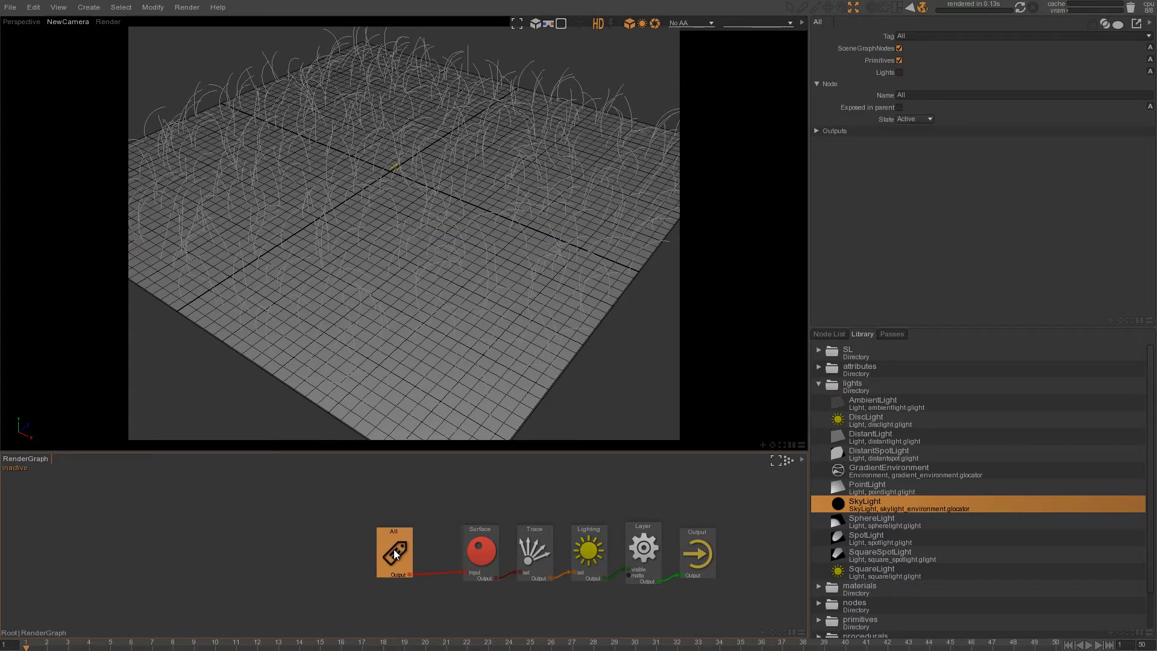
key(Delete)
Step: Add the Plane and Fur objects to the render graph, with the Plane feeding the Surface material's input
click(835, 334)
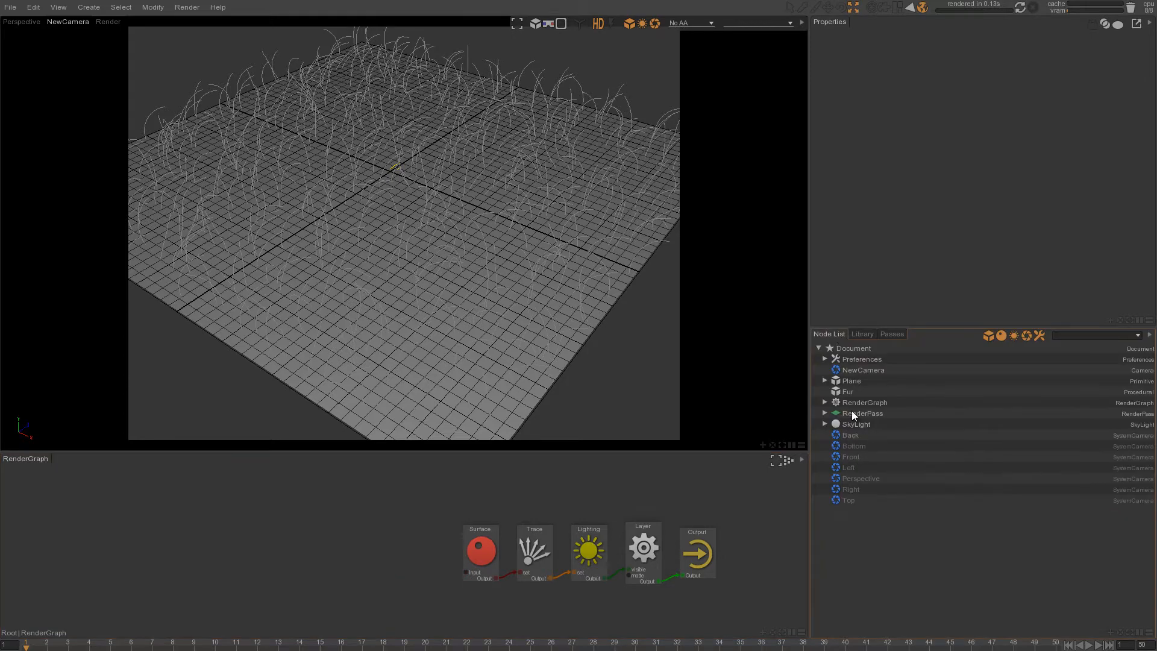
drag(850, 381, 467, 576)
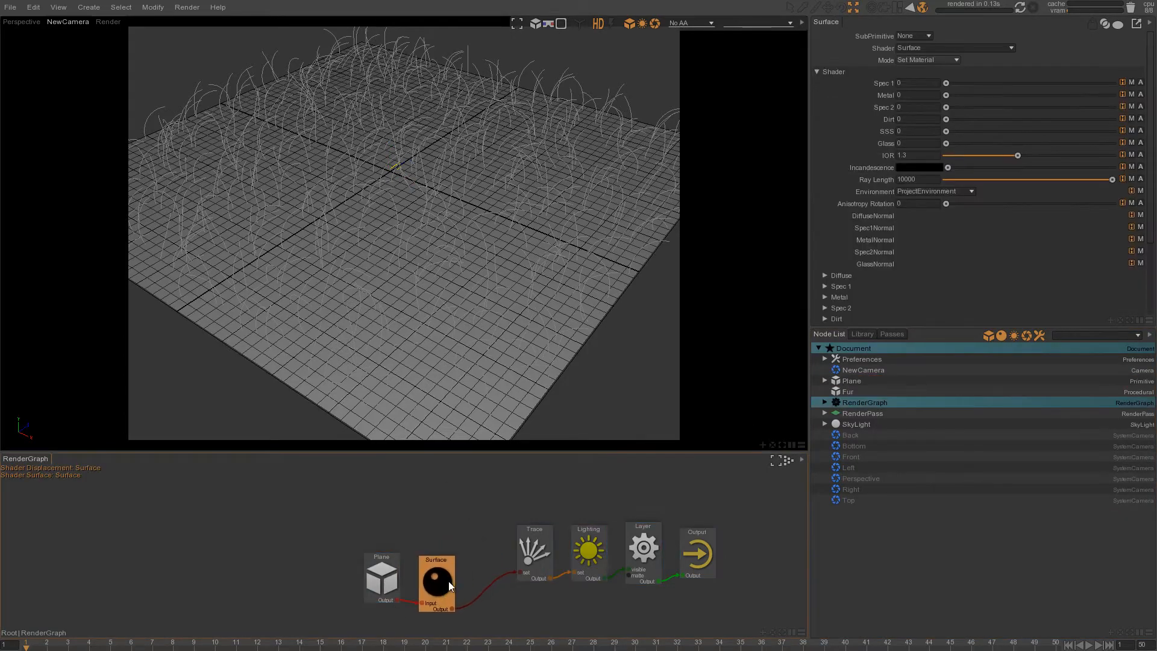
click(841, 392)
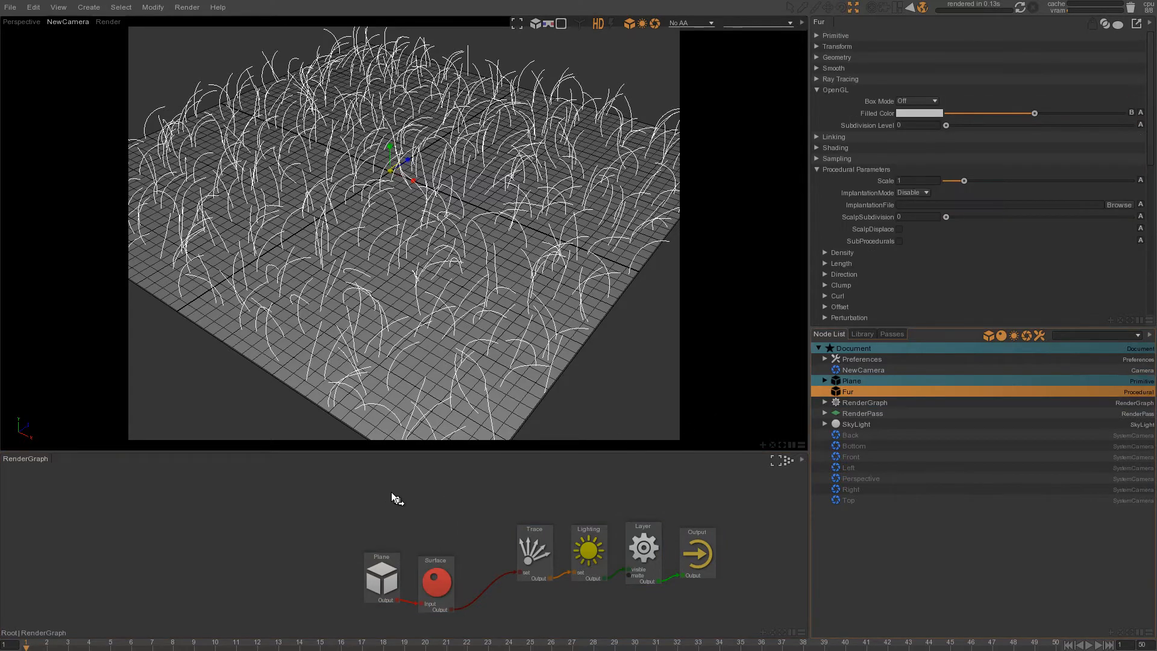
drag(392, 498, 395, 502)
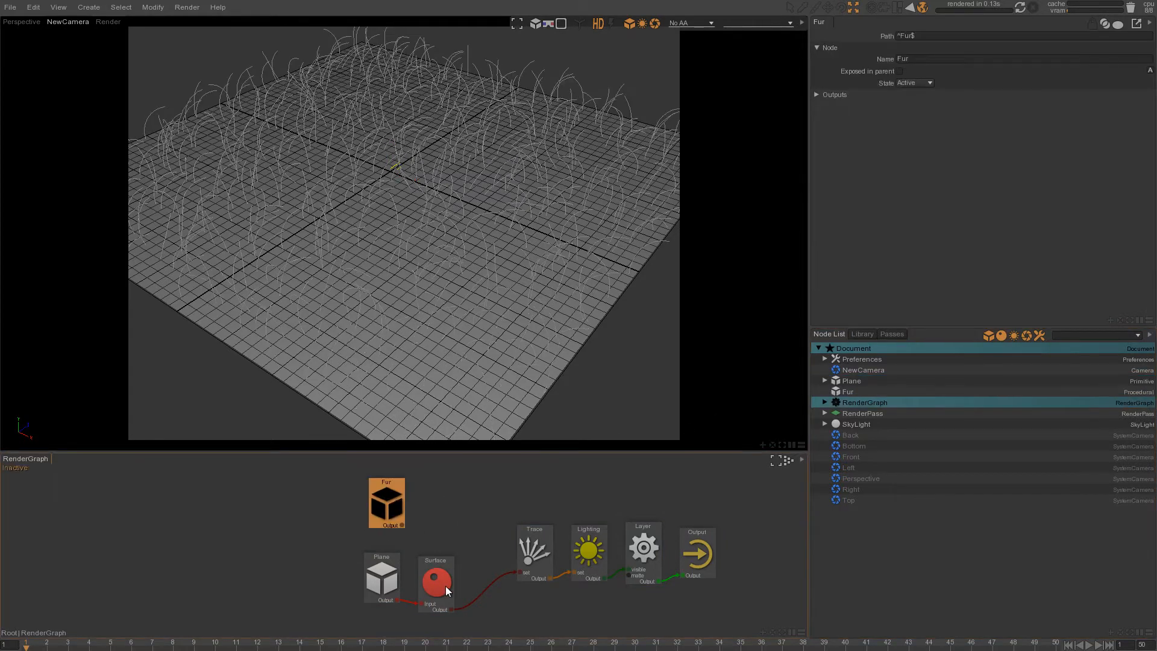
Step: Set the Surface material's Environment to SkyEnvironment
drag(446, 586, 455, 581)
click(966, 191)
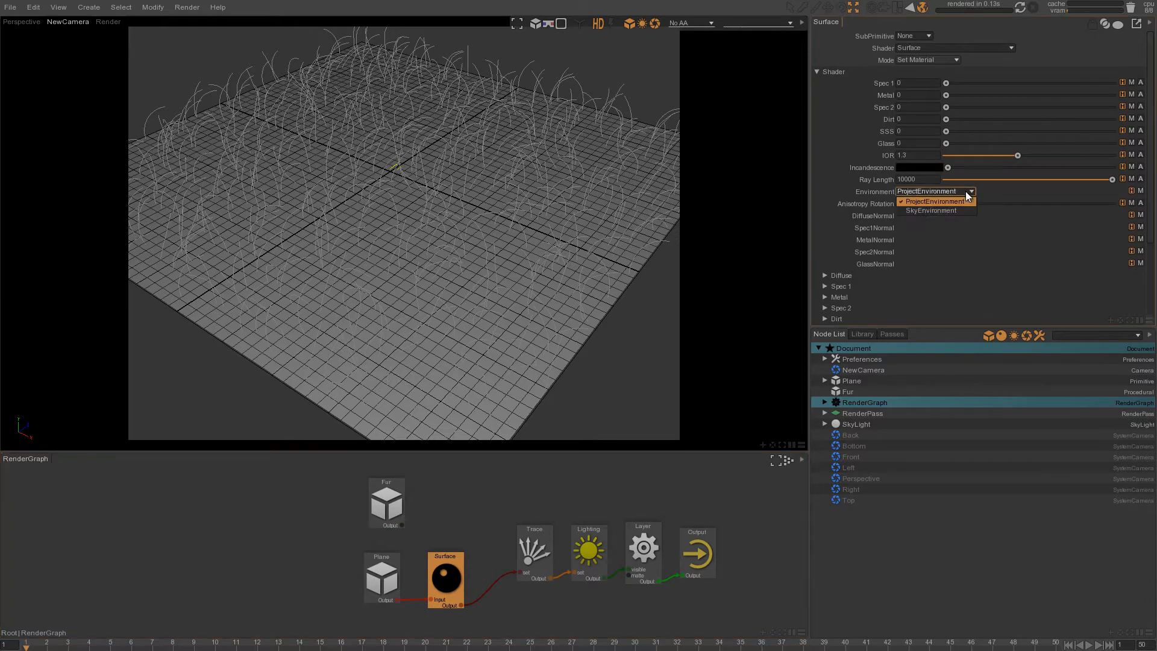
click(919, 212)
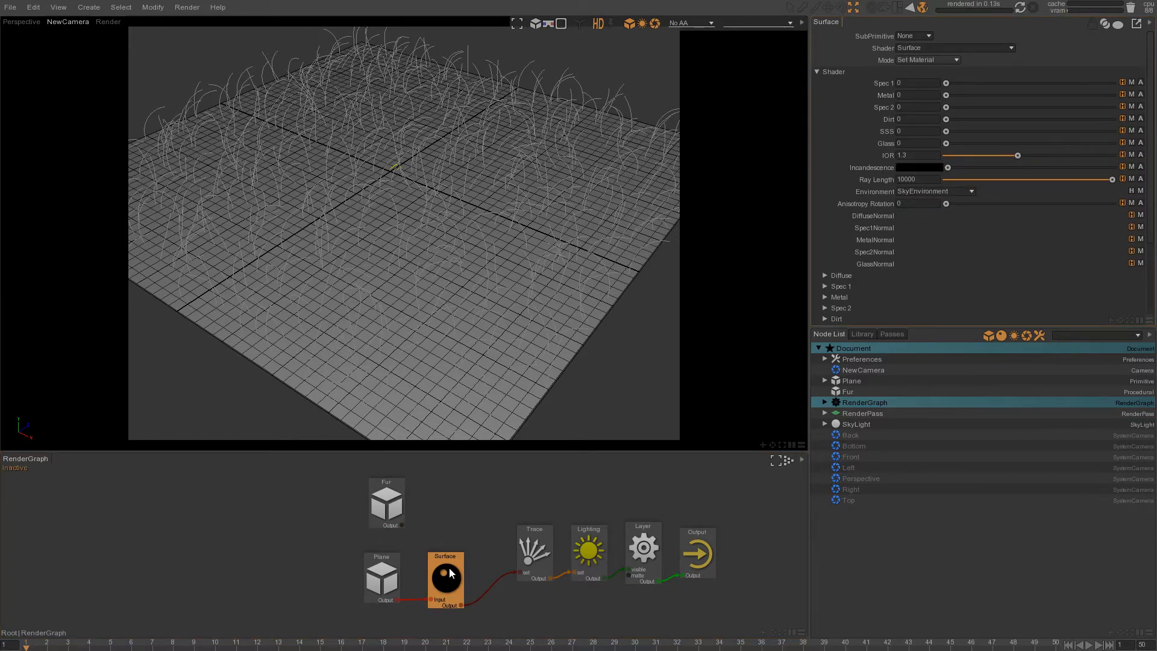
Step: Add the library's Curves material, feed the Fur into it, and merge its output with Surface through a union node before Trace
click(862, 334)
click(818, 385)
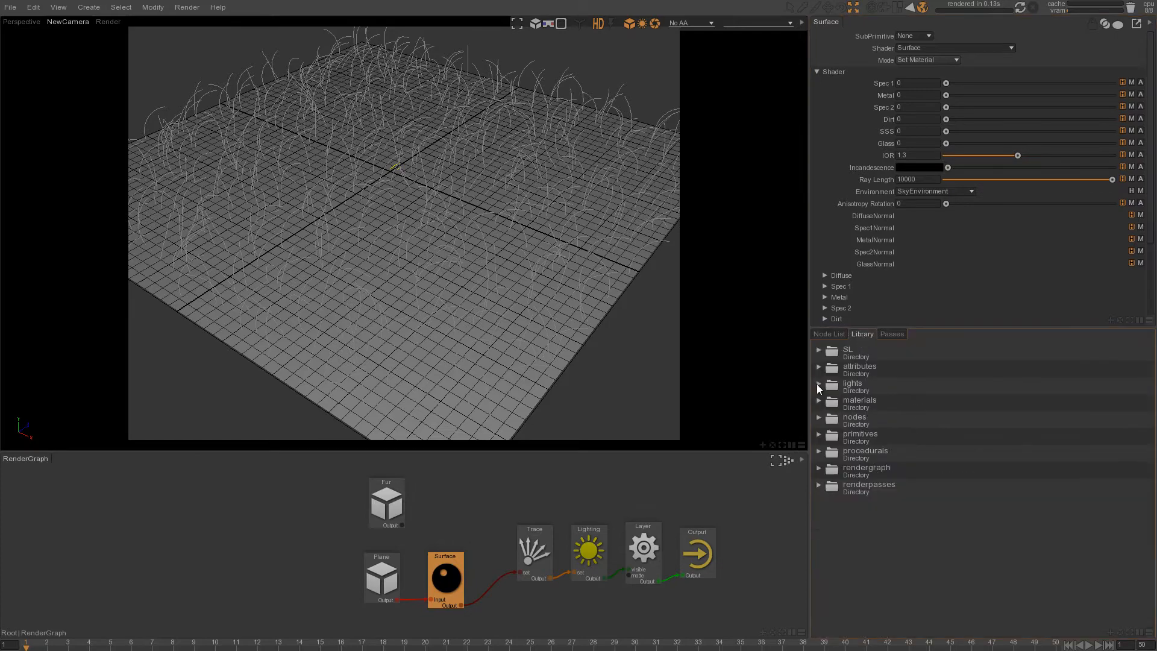
click(818, 401)
drag(858, 450, 855, 459)
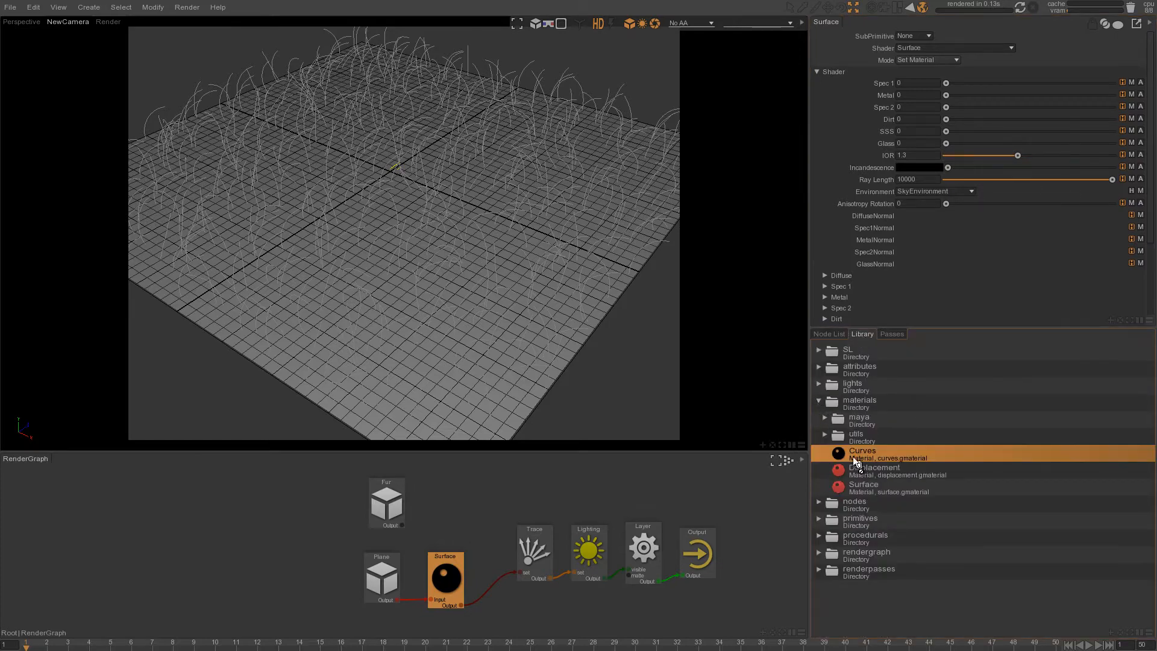
mouse_move(446, 497)
mouse_down()
mouse_move(472, 497)
mouse_move(449, 490)
mouse_up()
mouse_move(402, 525)
mouse_down()
mouse_move(425, 525)
mouse_move(491, 594)
mouse_up()
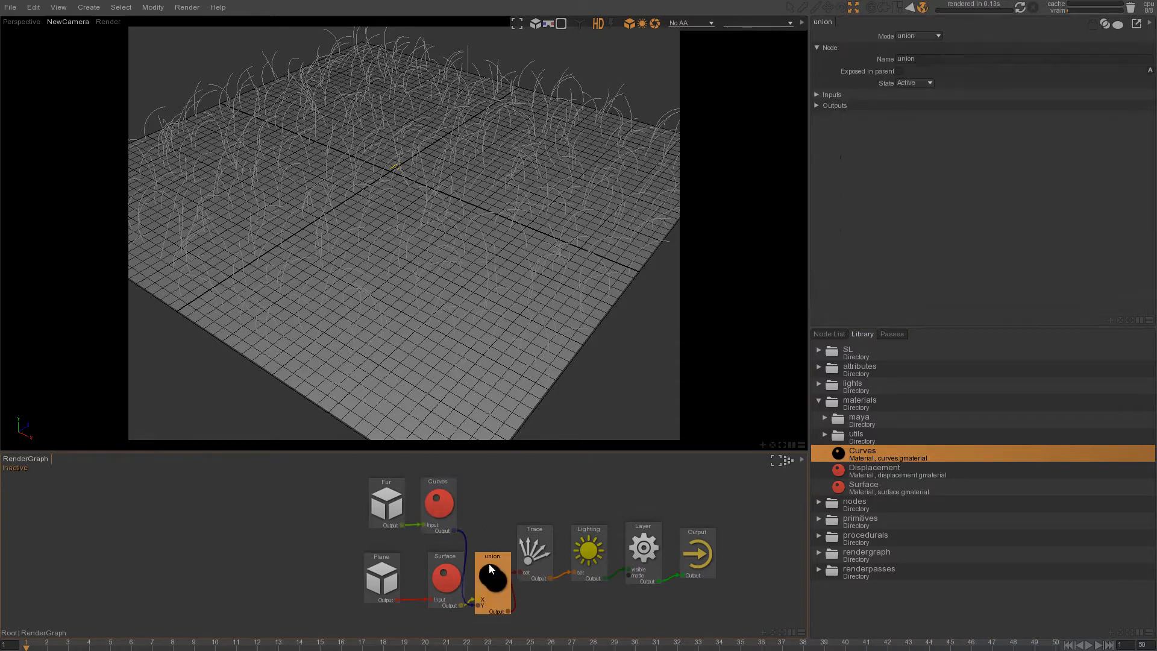
Step: Rearrange the render graph so Plane and Surface sit above Fur and Curves, with both rows leading into the union node
mouse_move(770, 512)
mouse_down()
mouse_move(481, 597)
mouse_move(515, 563)
mouse_move(522, 569)
mouse_up()
drag(479, 486, 362, 533)
drag(444, 493, 446, 634)
drag(489, 509, 358, 626)
drag(431, 625, 439, 562)
click(500, 488)
drag(395, 529, 403, 529)
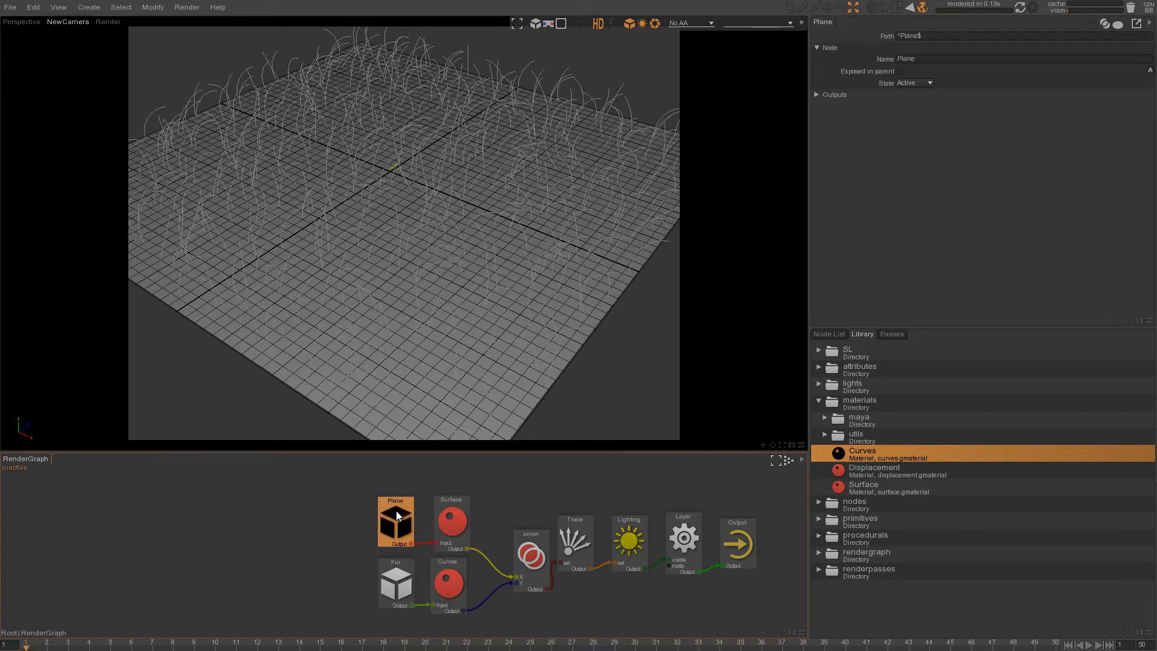
Step: Set the Curves material's Environment to SkyEnvironment
click(401, 588)
click(462, 585)
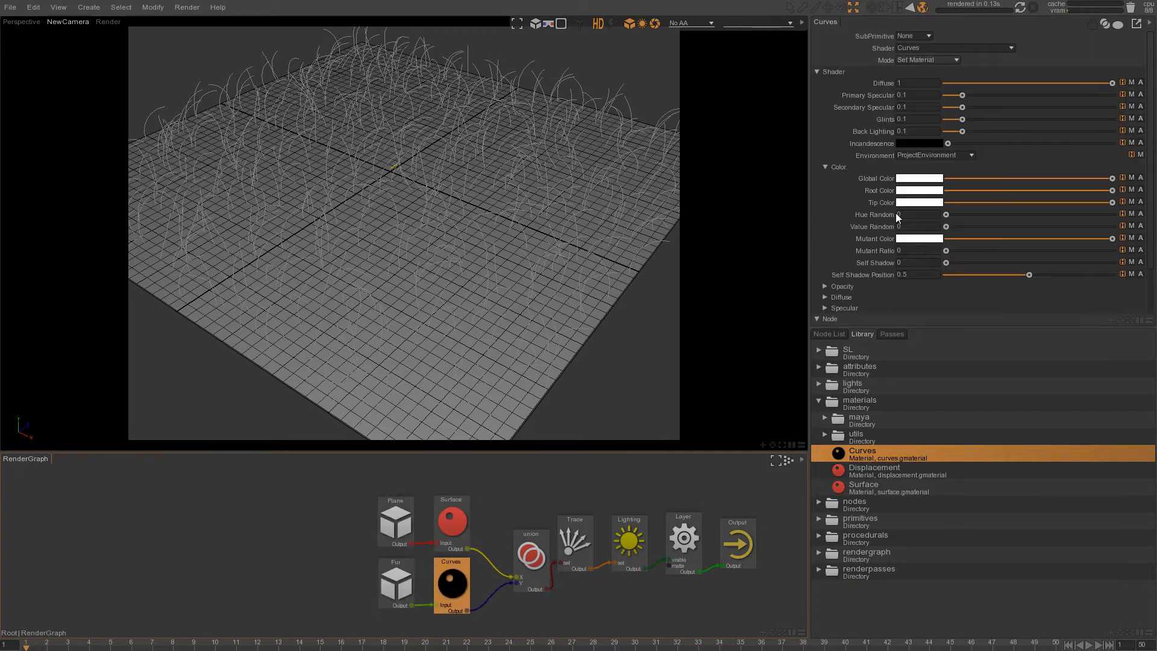
click(973, 157)
click(930, 179)
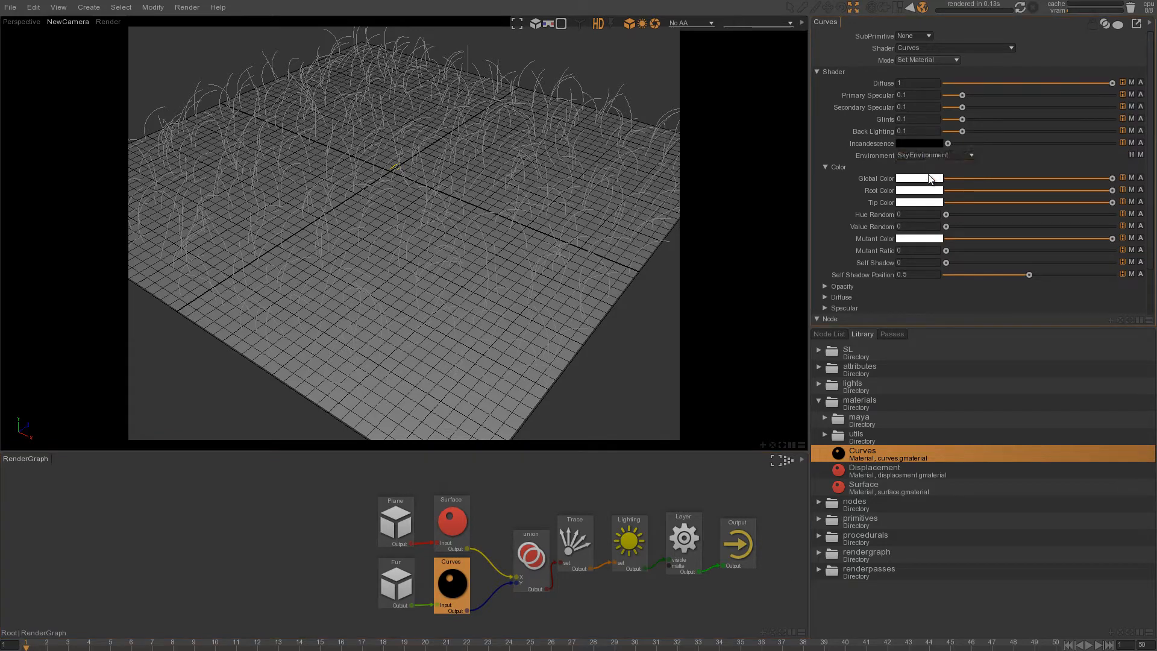
Step: Check the Surface material's environment setting and start a render of the scene
click(464, 524)
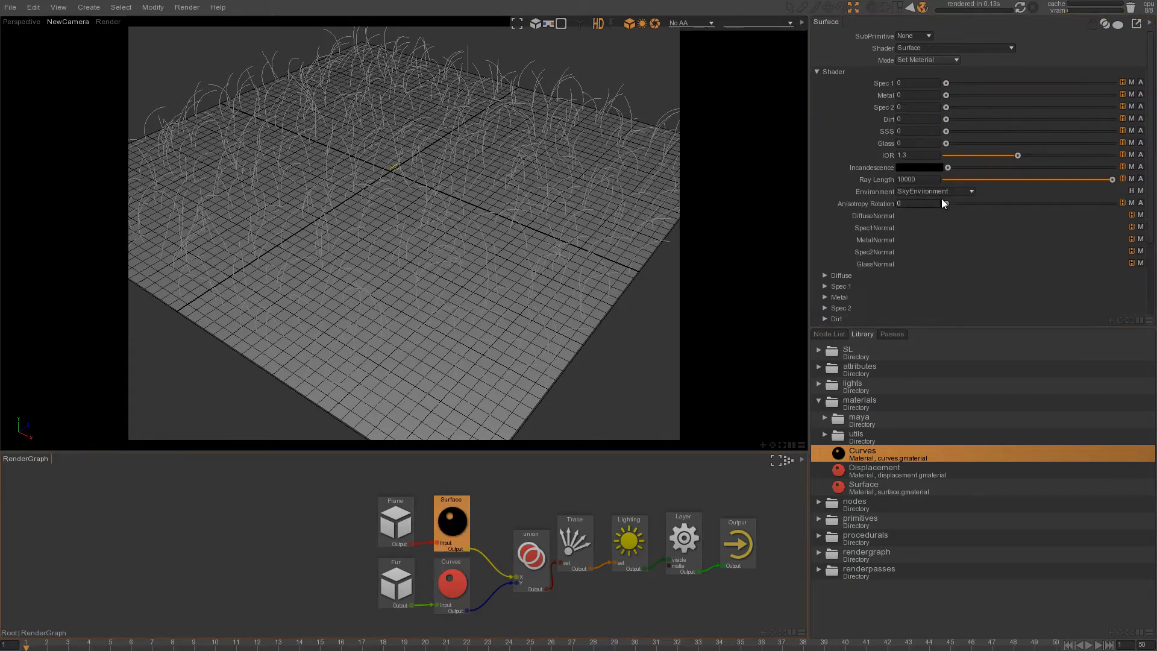
click(108, 22)
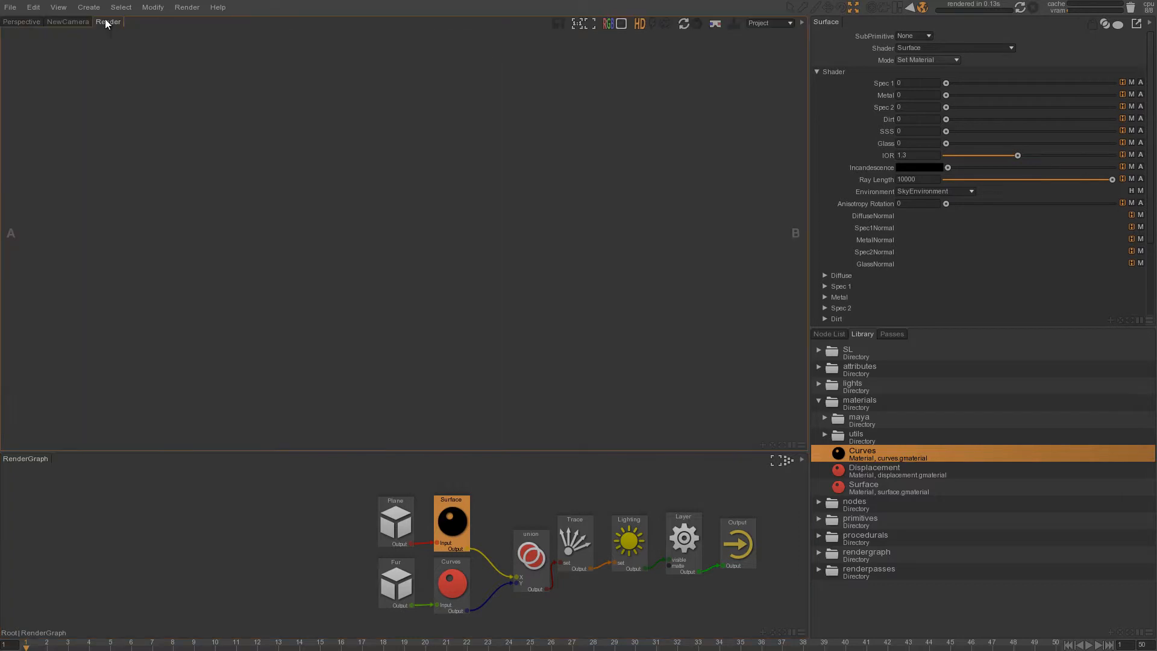
click(684, 24)
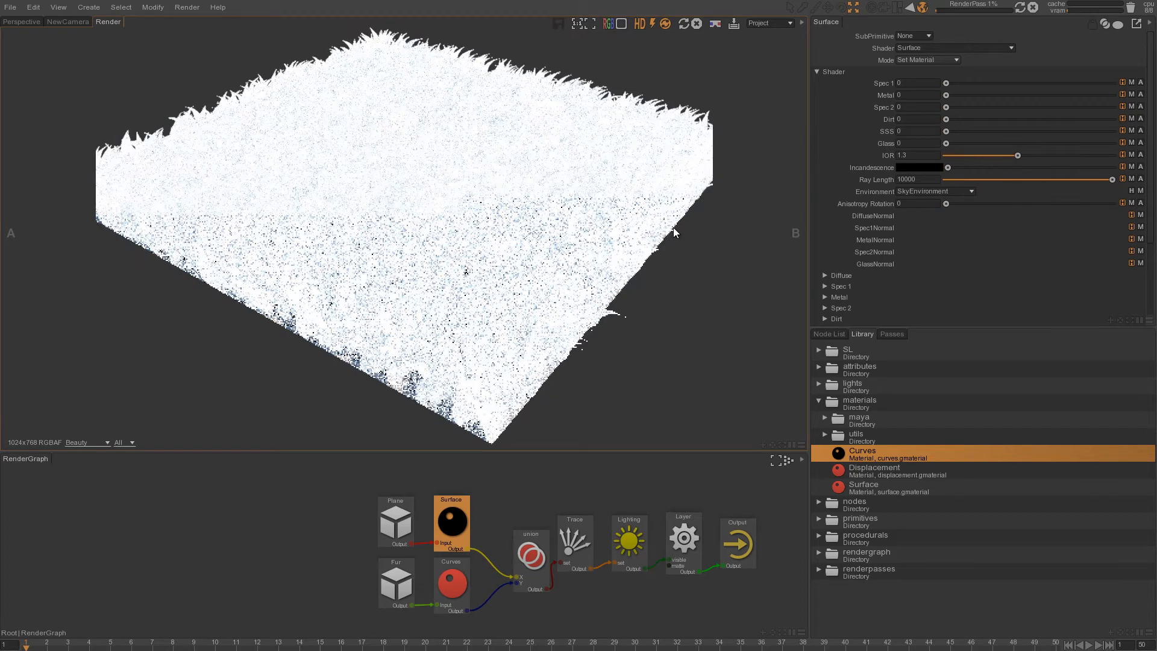
Step: Set the SkyLight's Intensity to 0.1
click(837, 333)
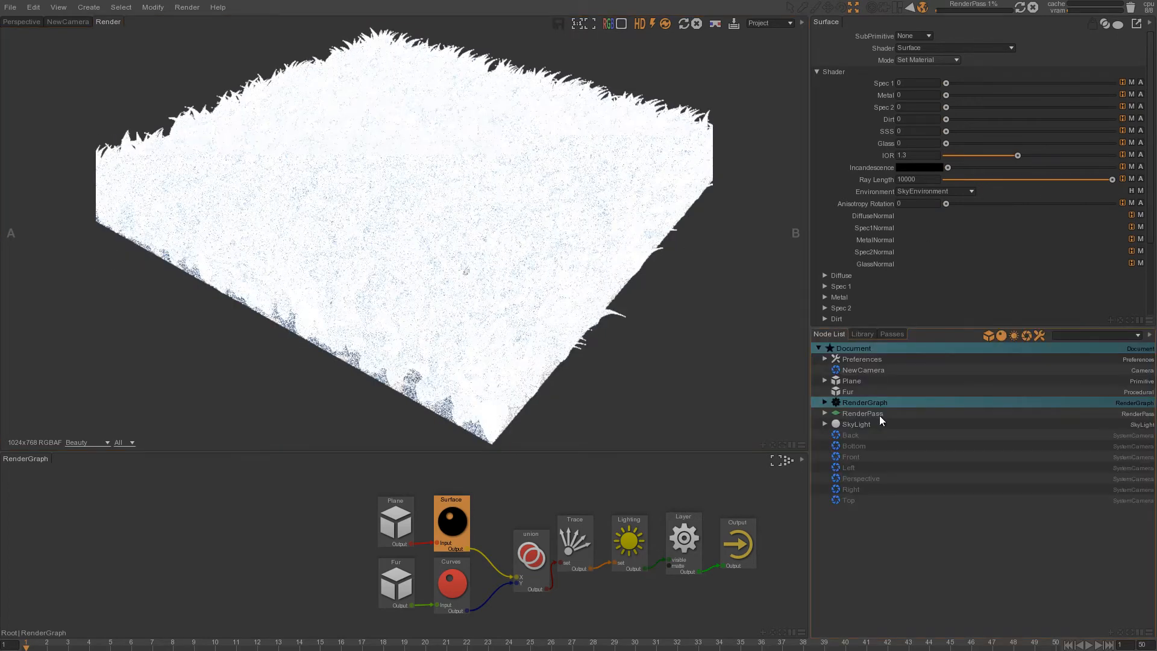
click(856, 423)
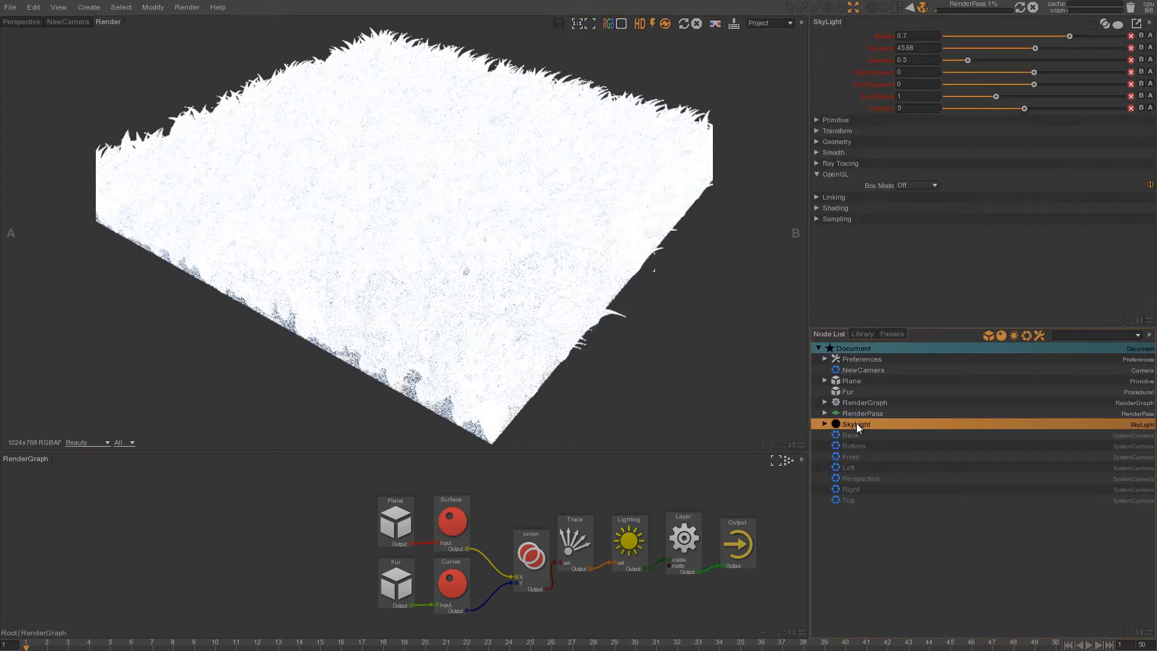
click(913, 61)
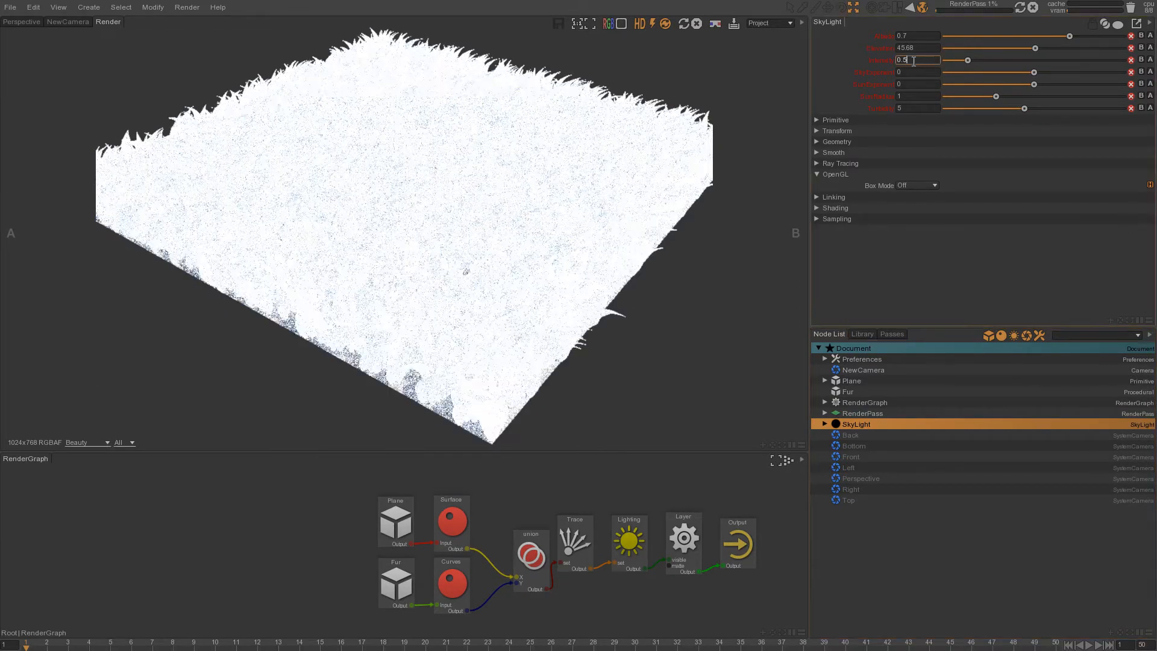
key(BackSpace)
text(1)
key(Return)
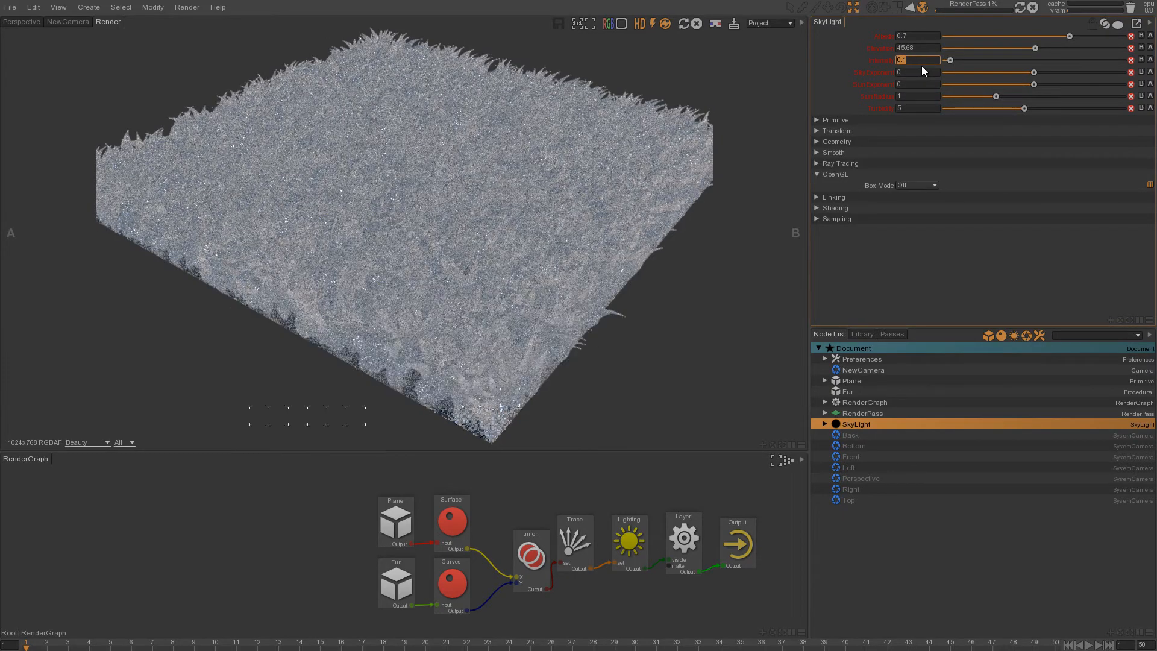
Step: Set the SkyLight's Intensity to 0.5 and lower its Elevation to 14.13
text(0.5)
key(Return)
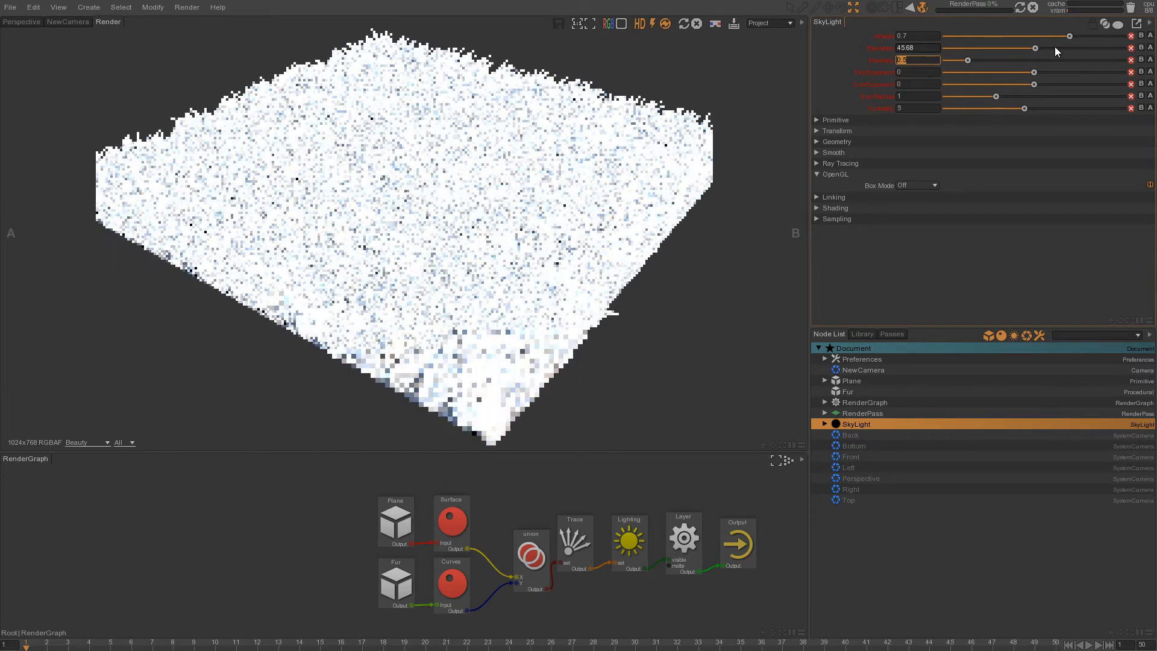
drag(1038, 49, 974, 56)
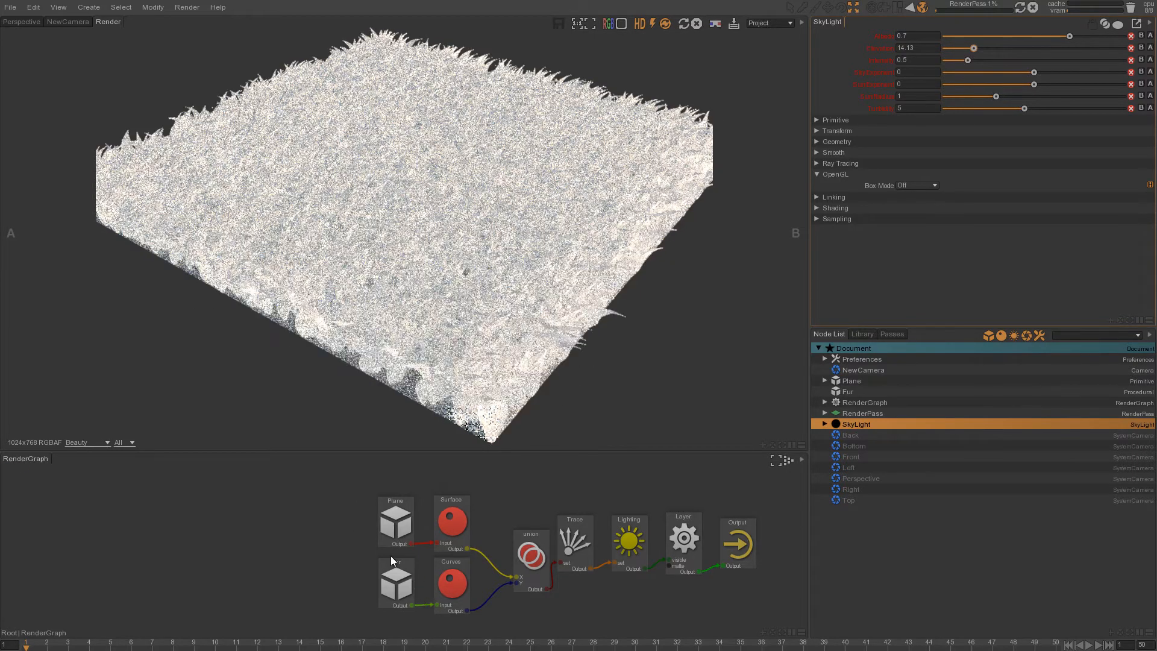
Step: Set the Plane's Surface material Diffuse Color to a dark brown, about R 0.0279, G 0.0145, B 0.0049
drag(400, 525, 400, 520)
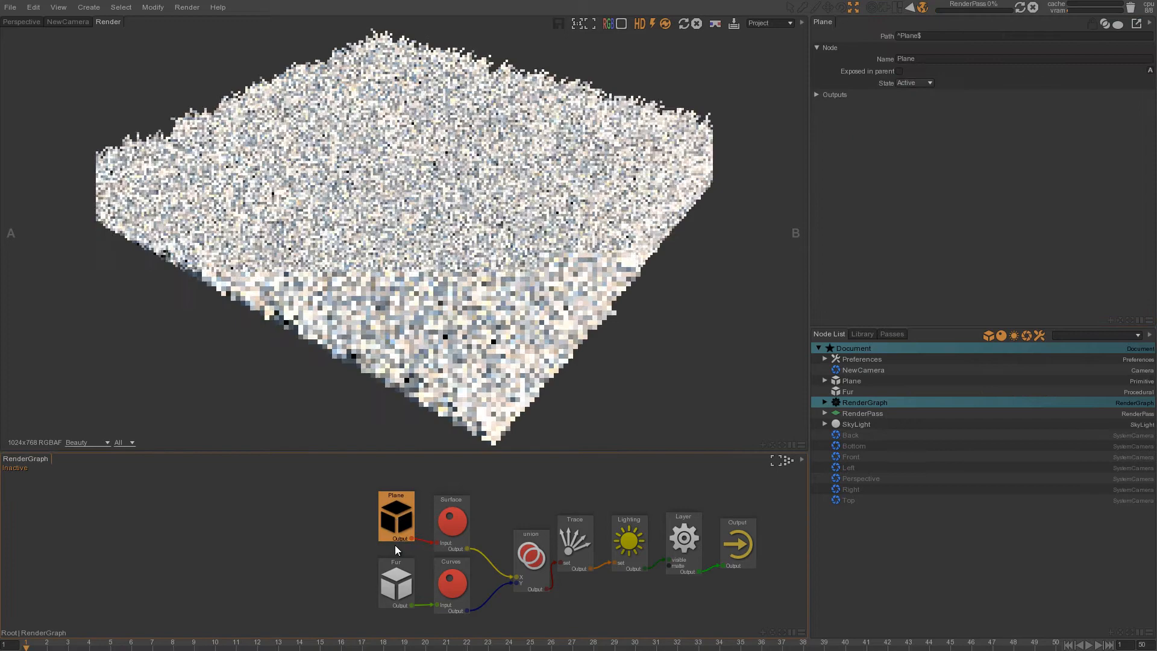
click(396, 582)
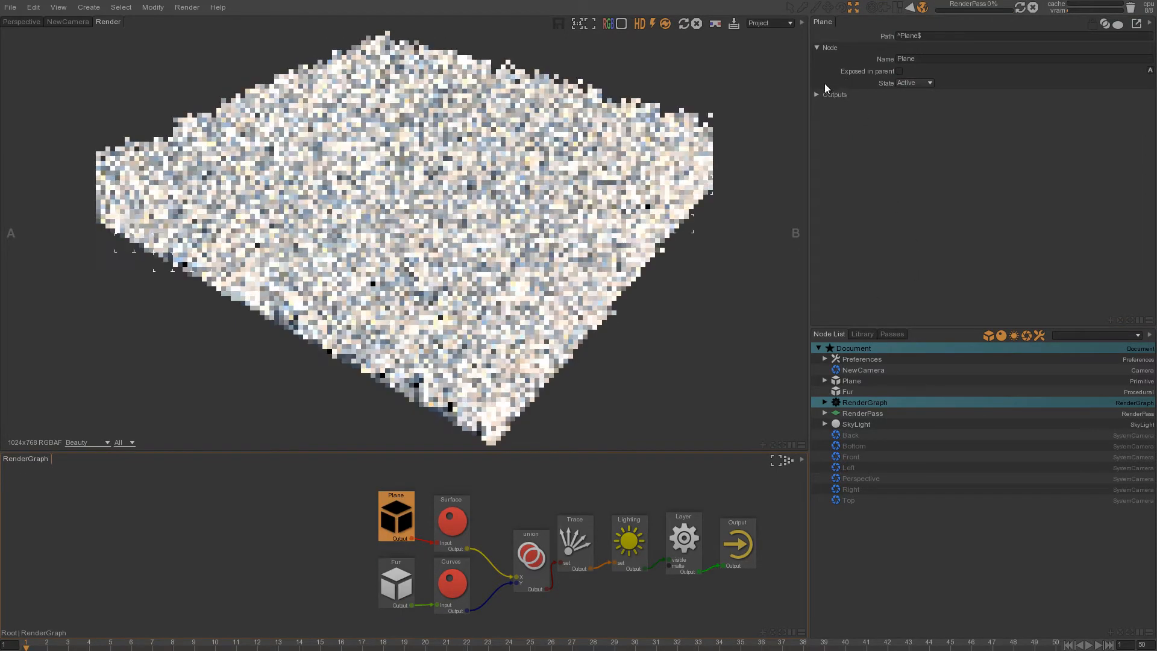
click(452, 520)
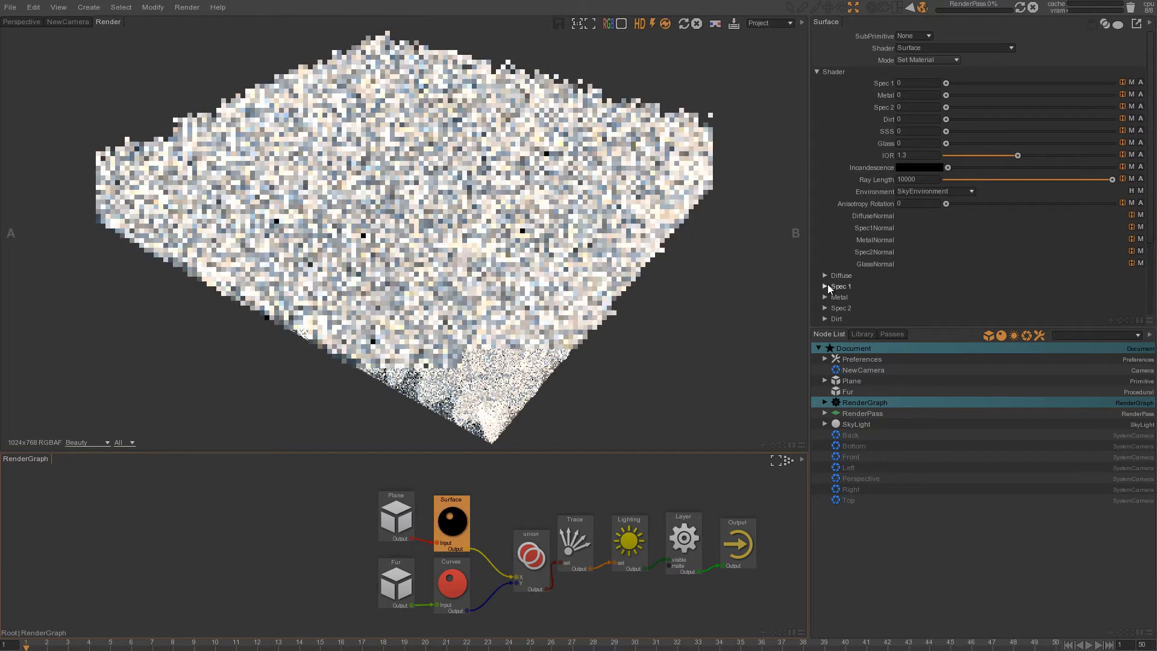
click(922, 288)
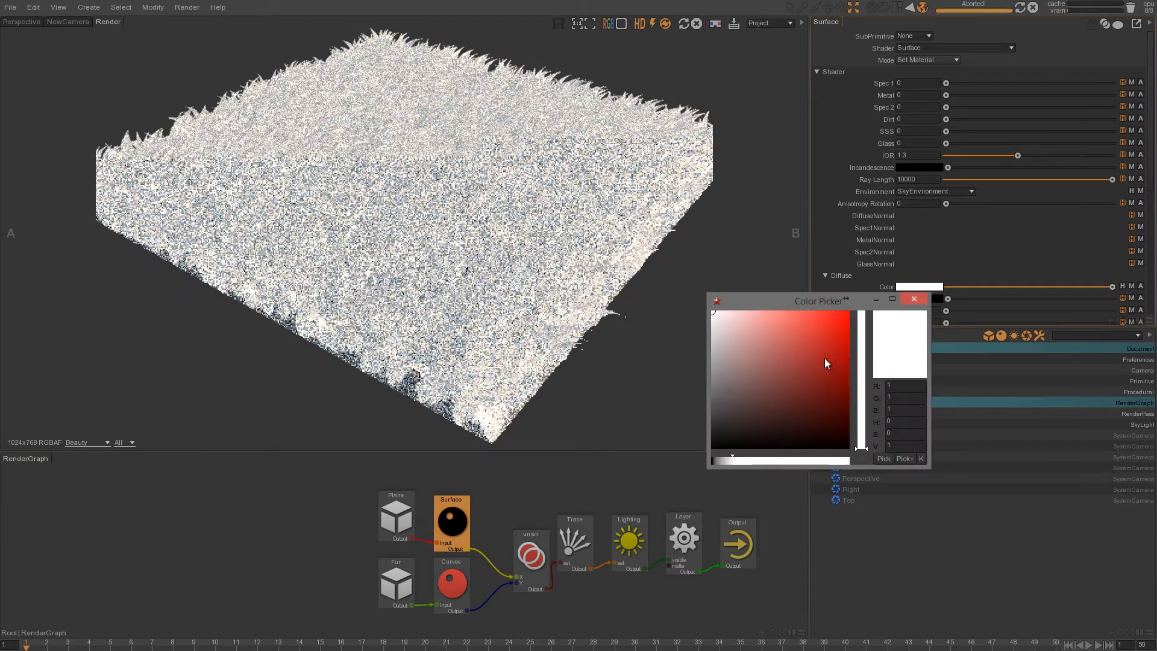
drag(822, 361, 780, 390)
mouse_move(860, 426)
mouse_down()
mouse_move(863, 446)
mouse_move(801, 413)
mouse_move(804, 424)
mouse_up()
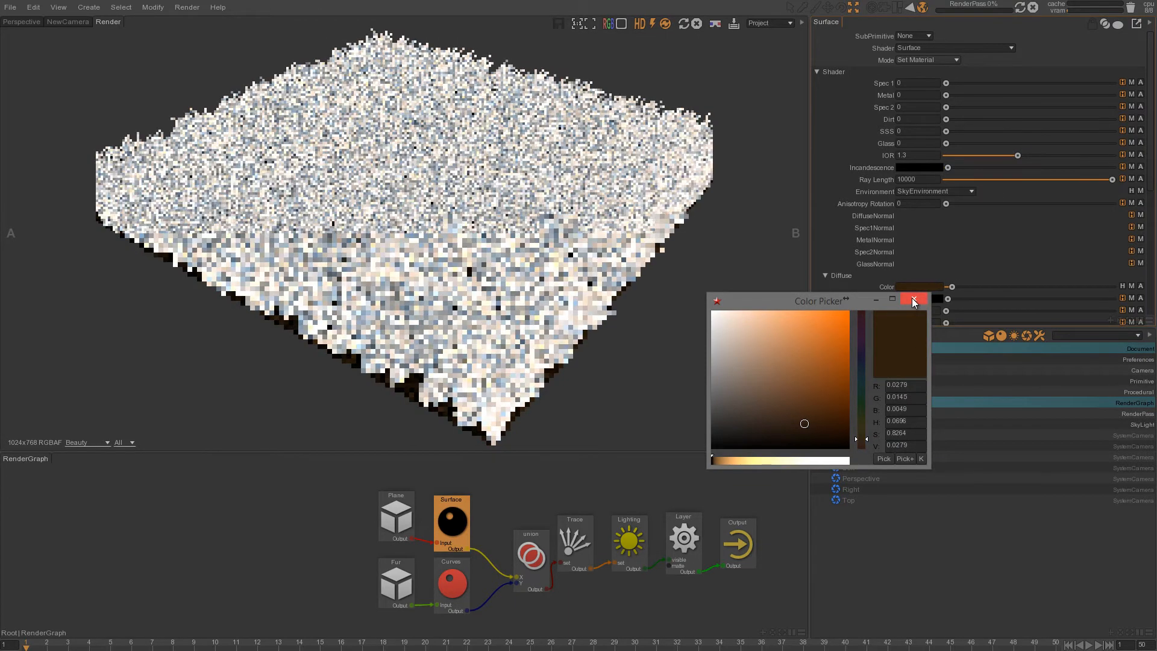
click(913, 298)
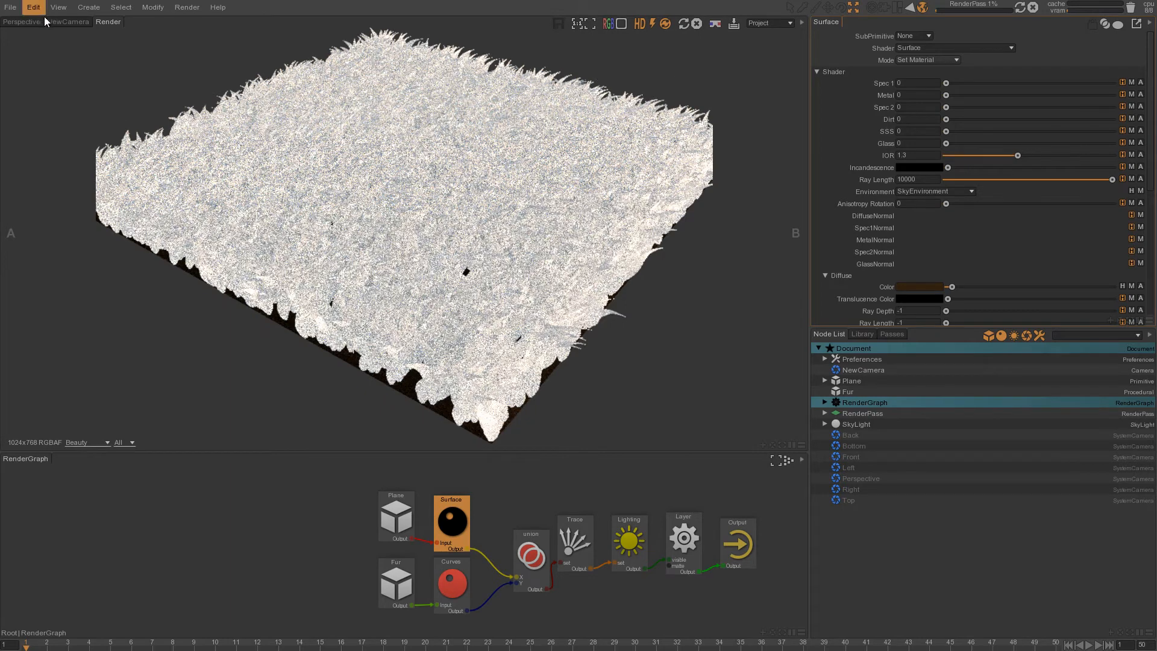
Step: Stop the scene render and render a close-up region of the fur blades in the perspective view
click(697, 24)
click(68, 22)
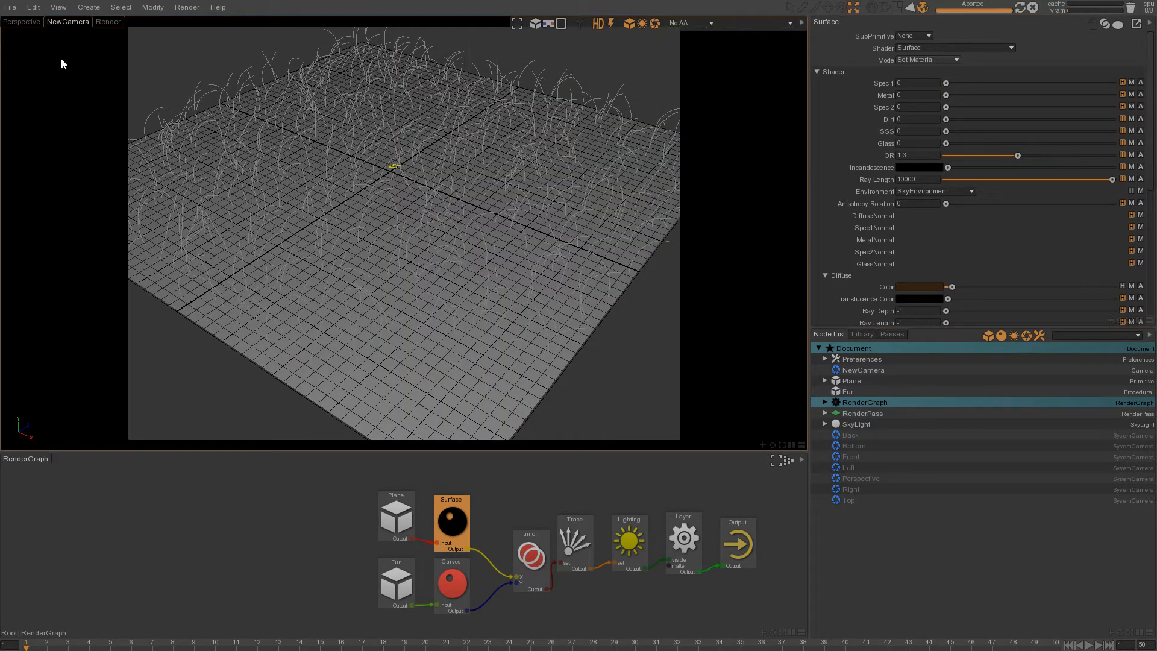
click(27, 20)
alt+drag(291, 292, 306, 282)
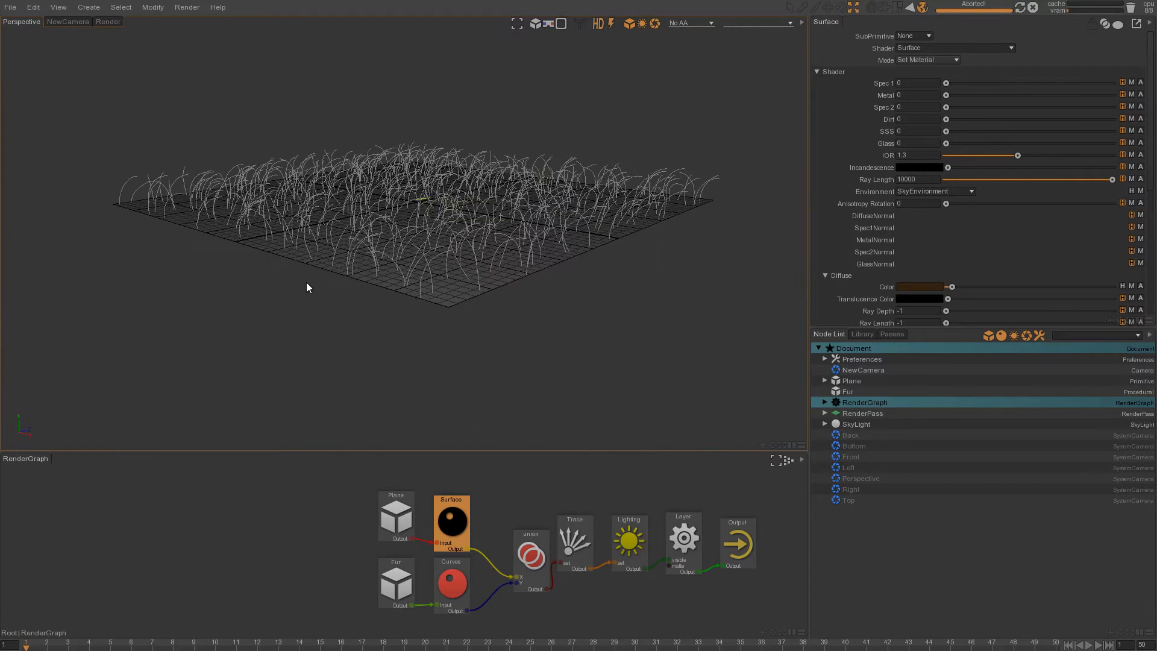
alt+right_drag(306, 283, 400, 293)
alt+drag(400, 292, 320, 236)
alt+right_drag(321, 236, 440, 199)
drag(582, 84, 265, 352)
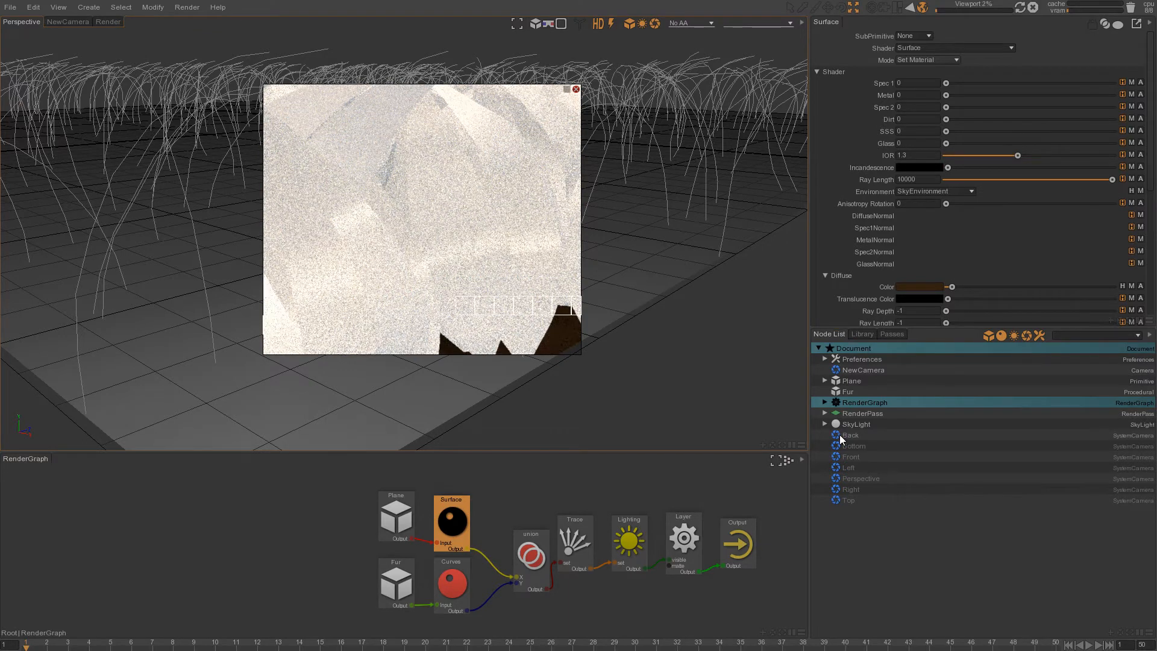
Step: Set the Fur's Shape Vertices to 4 and MidWidth to 0.1, then re-render the close-up region
click(849, 392)
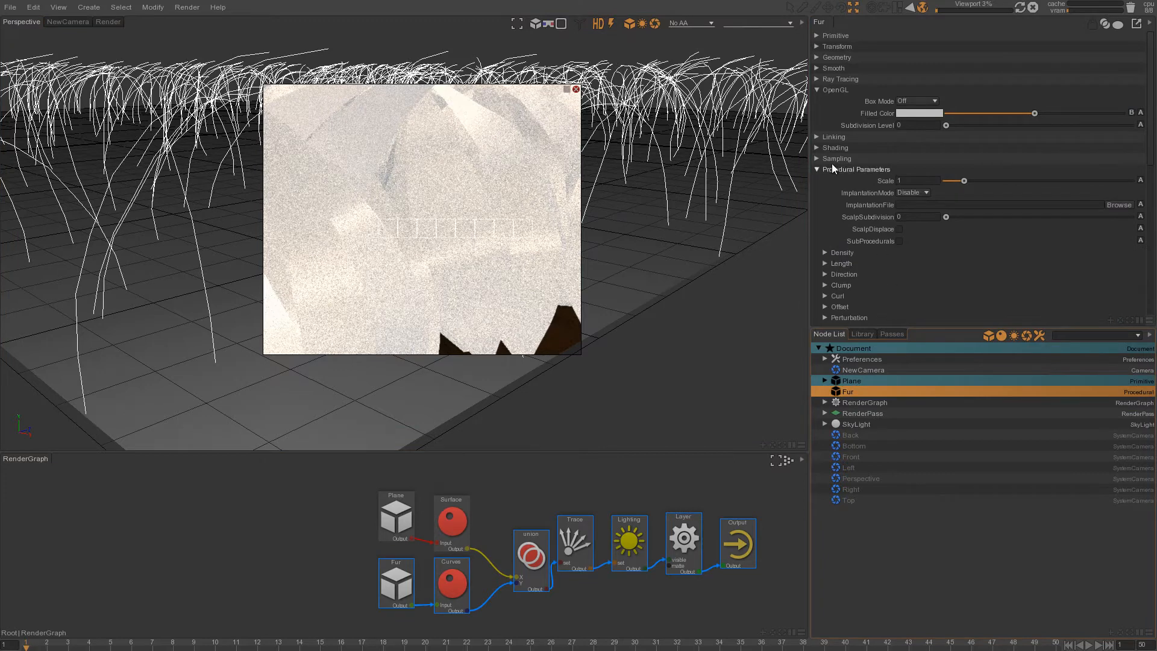
scroll(896, 301, down, 5)
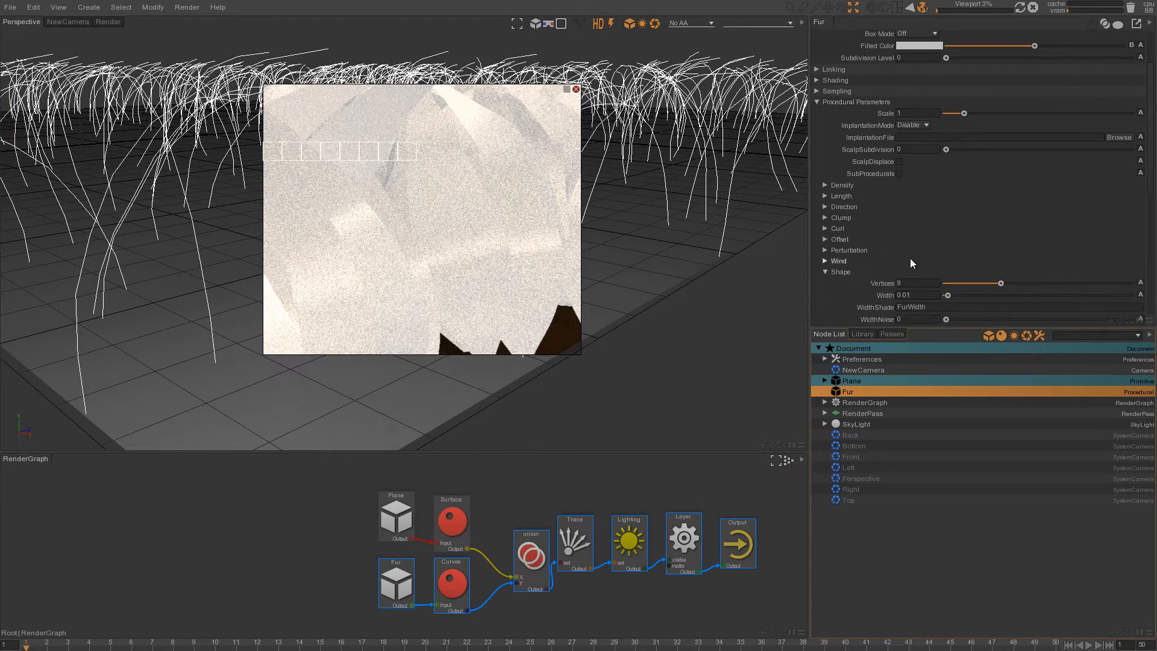
scroll(846, 292, down, 1)
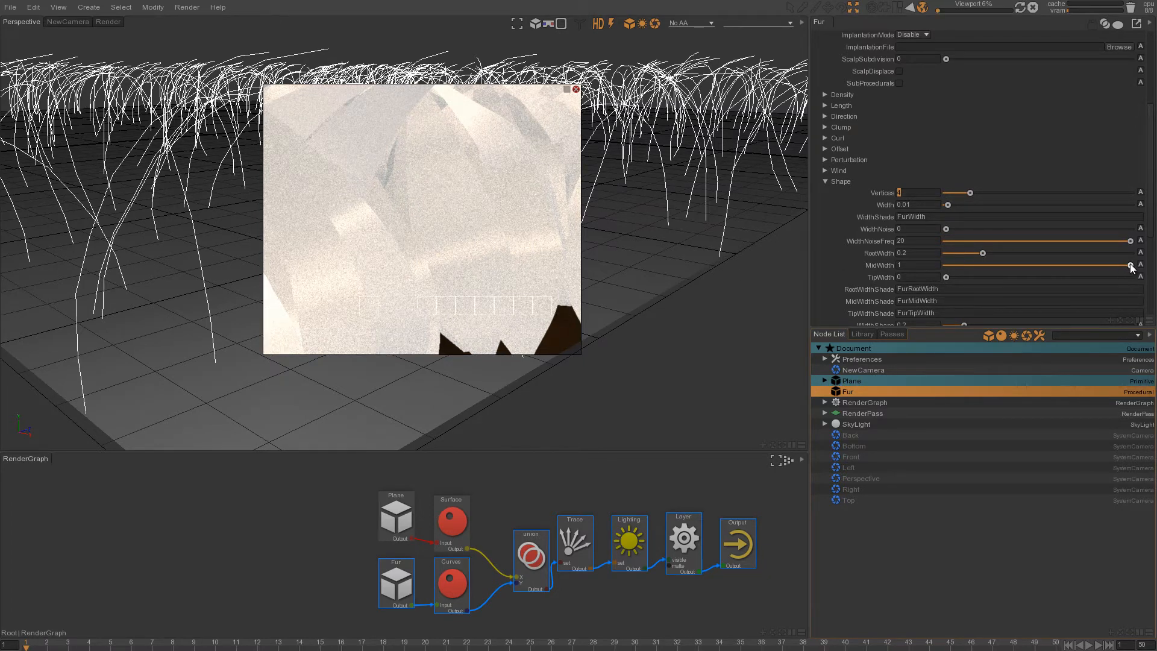
drag(1131, 266, 1047, 268)
drag(977, 275, 964, 275)
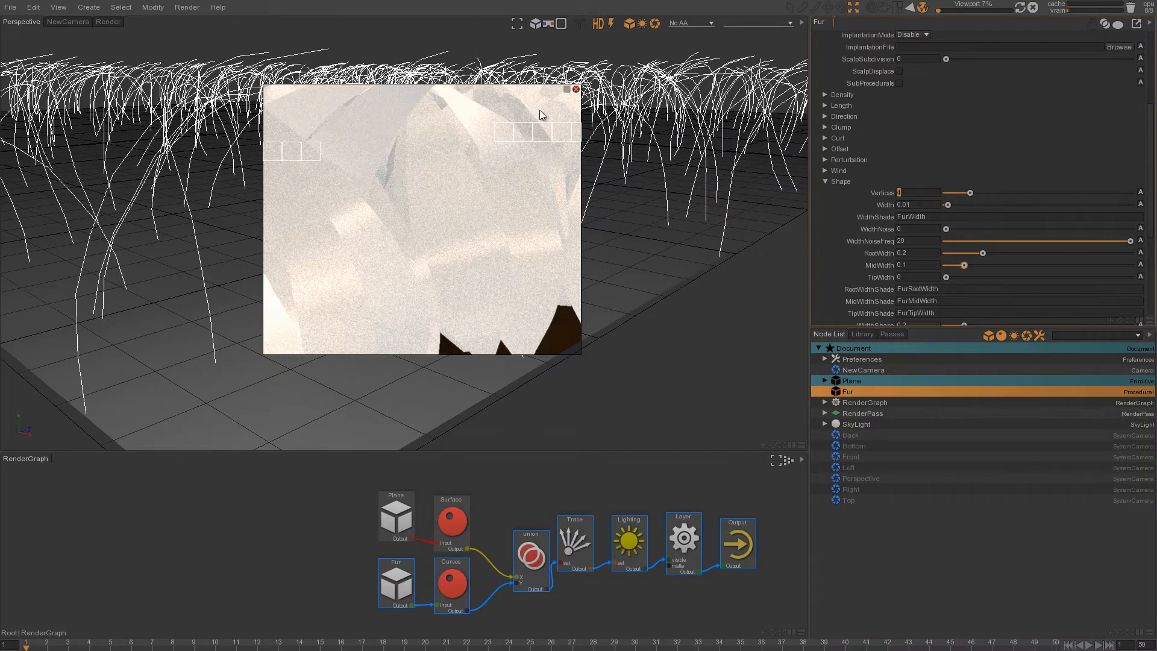
drag(616, 76, 225, 378)
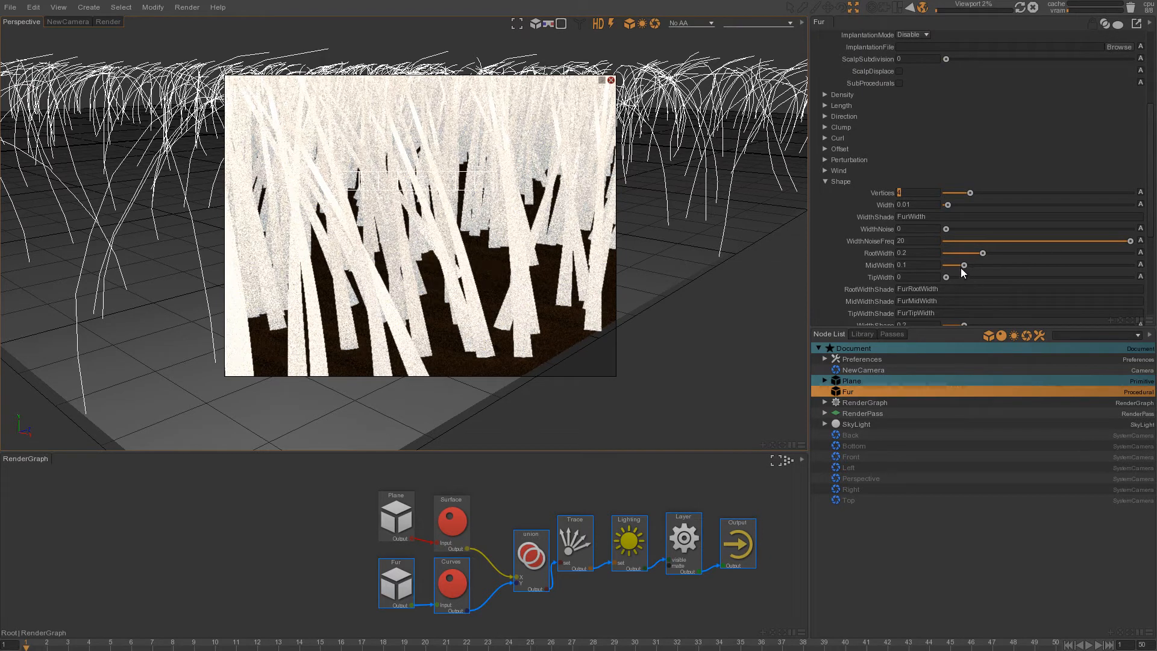
Step: Try wider upper blades on the Fur with RootWidth 0.02, MidWidth 0.26 and TipWidth 0.62, re-rendering the close-up region
mouse_move(961, 268)
mouse_down()
mouse_move(978, 266)
mouse_move(977, 278)
mouse_up()
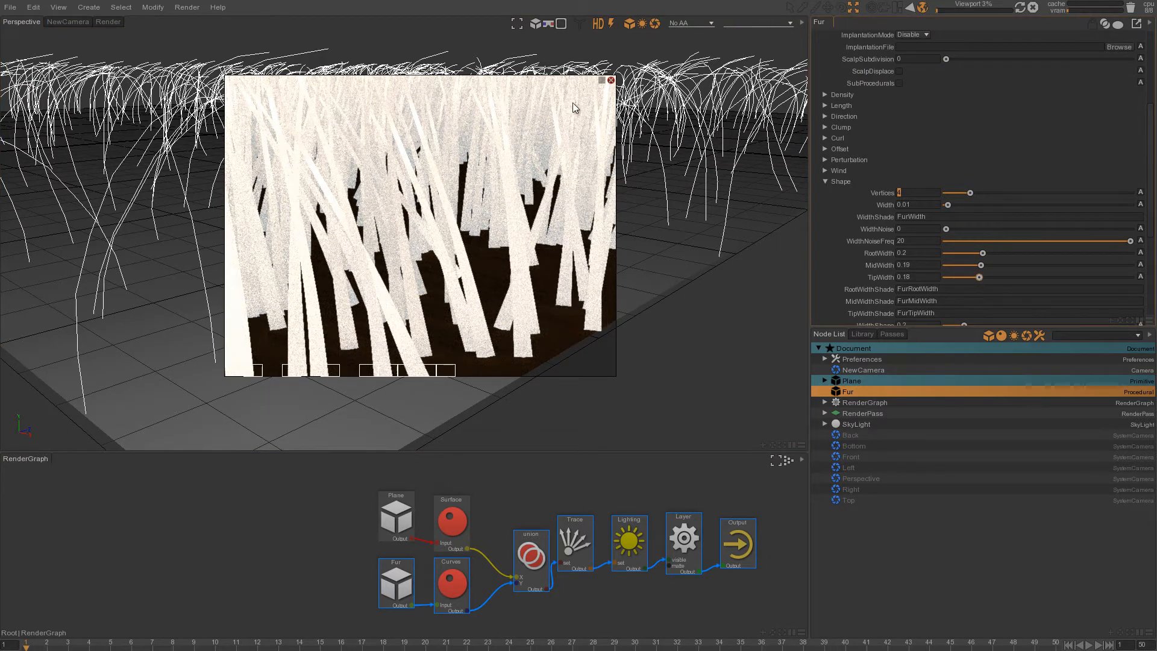
drag(639, 58, 253, 335)
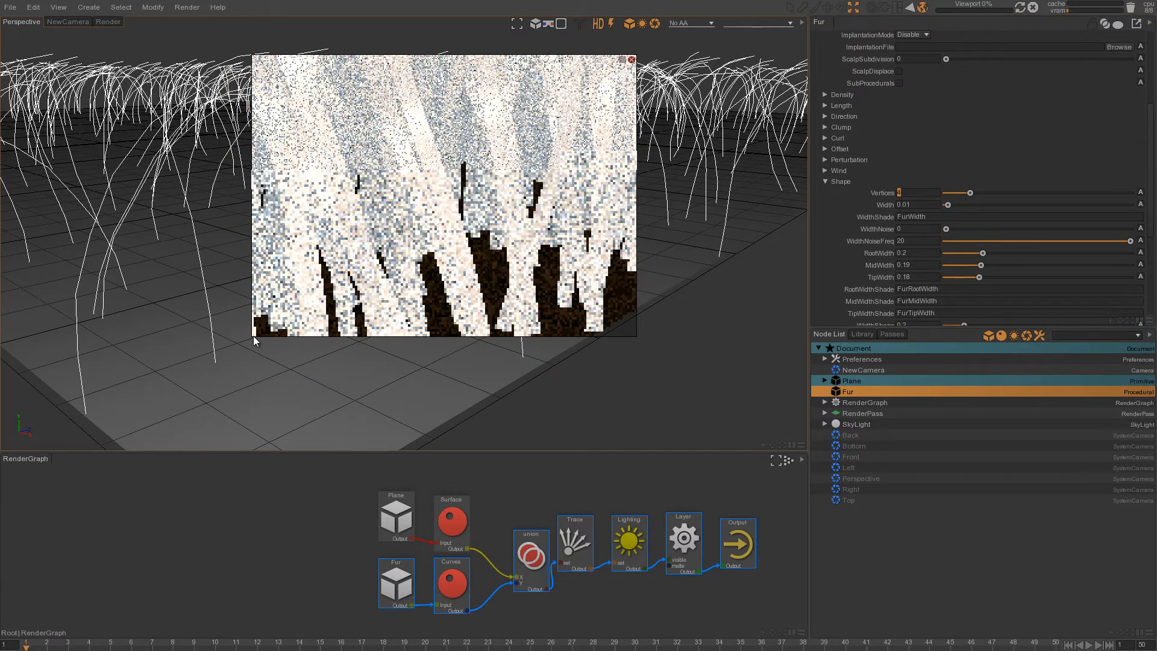
mouse_move(979, 277)
mouse_down()
mouse_move(962, 279)
mouse_move(979, 266)
mouse_up()
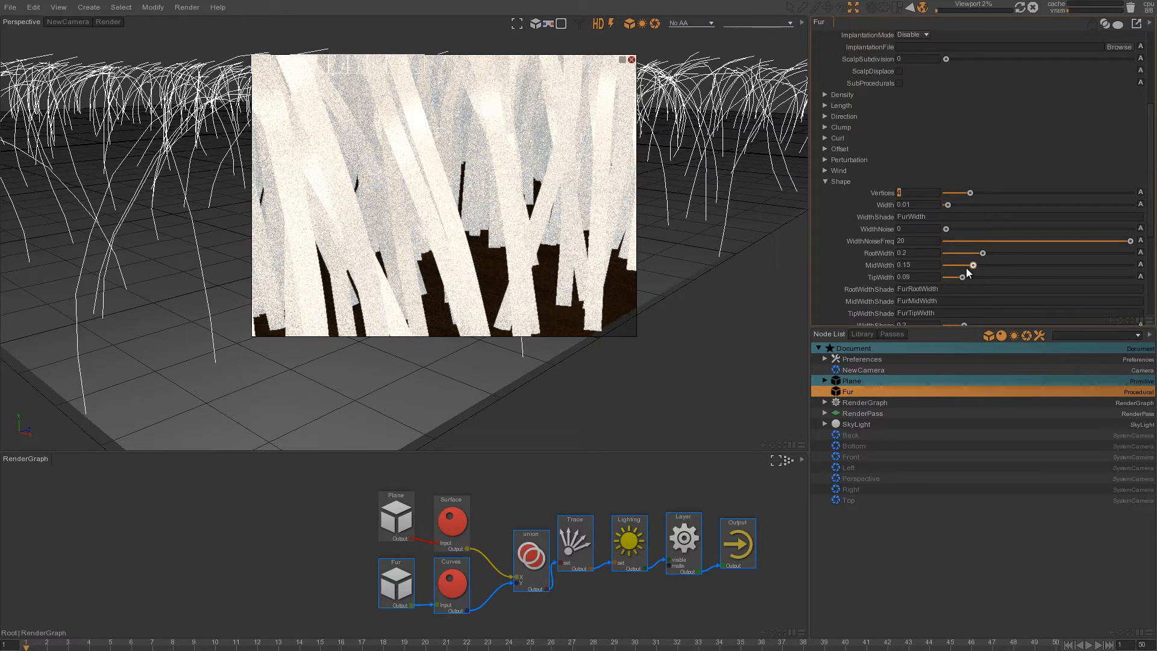
drag(962, 277, 1059, 277)
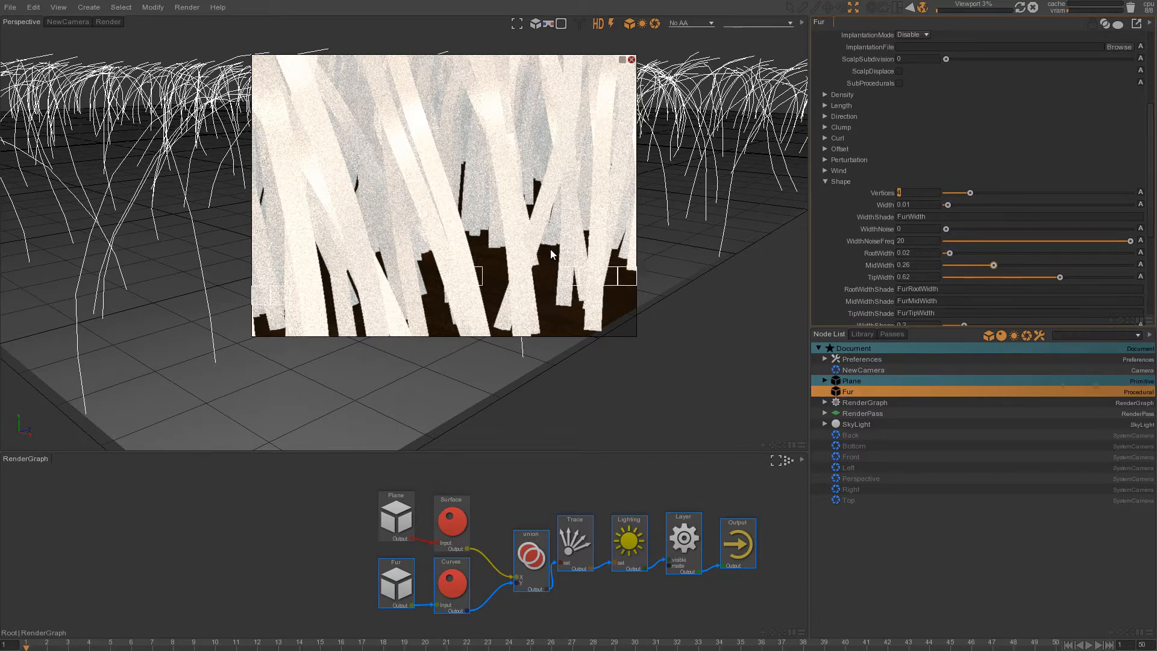
drag(252, 336, 230, 385)
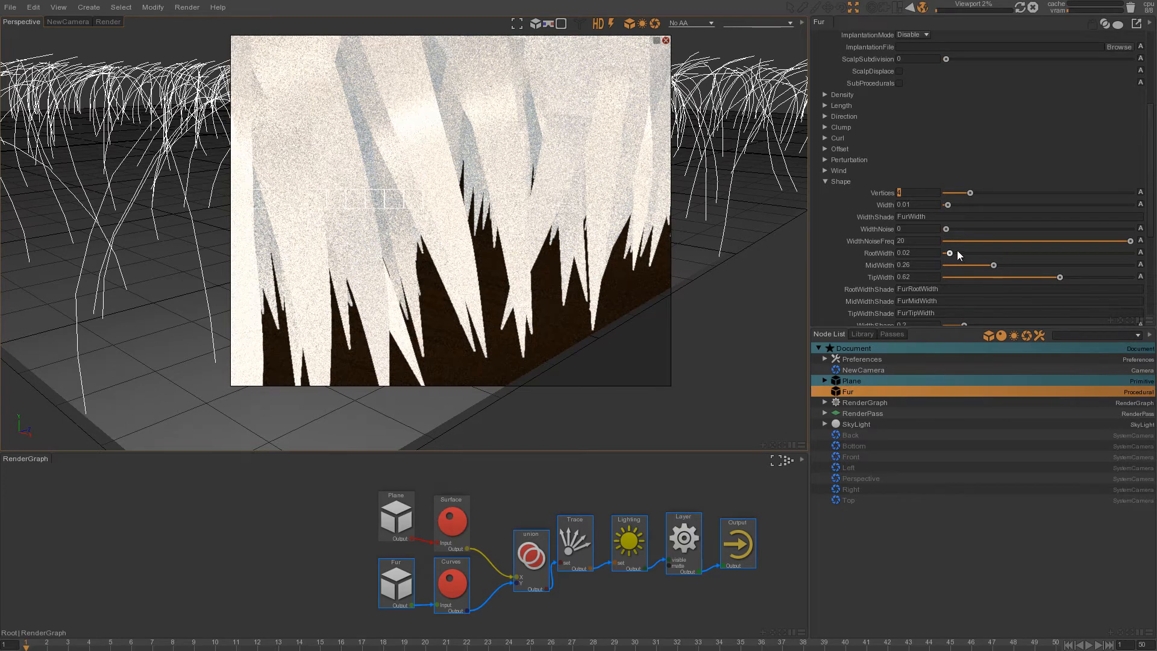
Step: Set the Fur's RootWidth to 0.22, MidWidth to 0.12 and TipWidth to 0.03, and render the scene
mouse_move(958, 253)
mouse_down()
mouse_move(998, 252)
mouse_move(966, 265)
mouse_up()
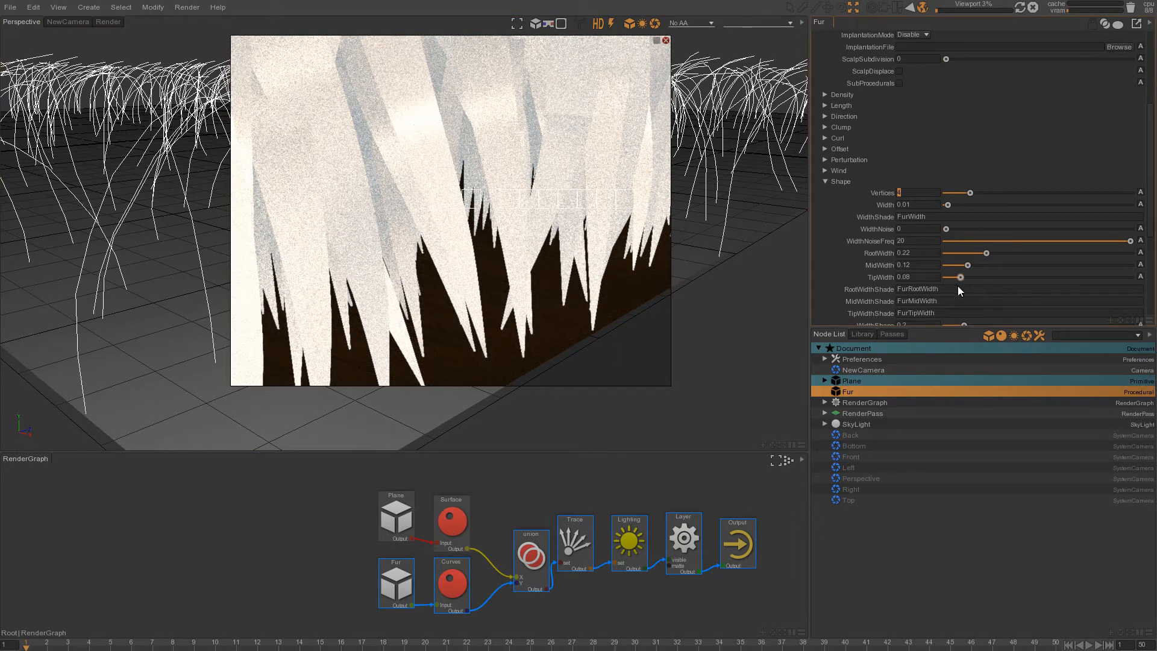
drag(946, 277, 952, 278)
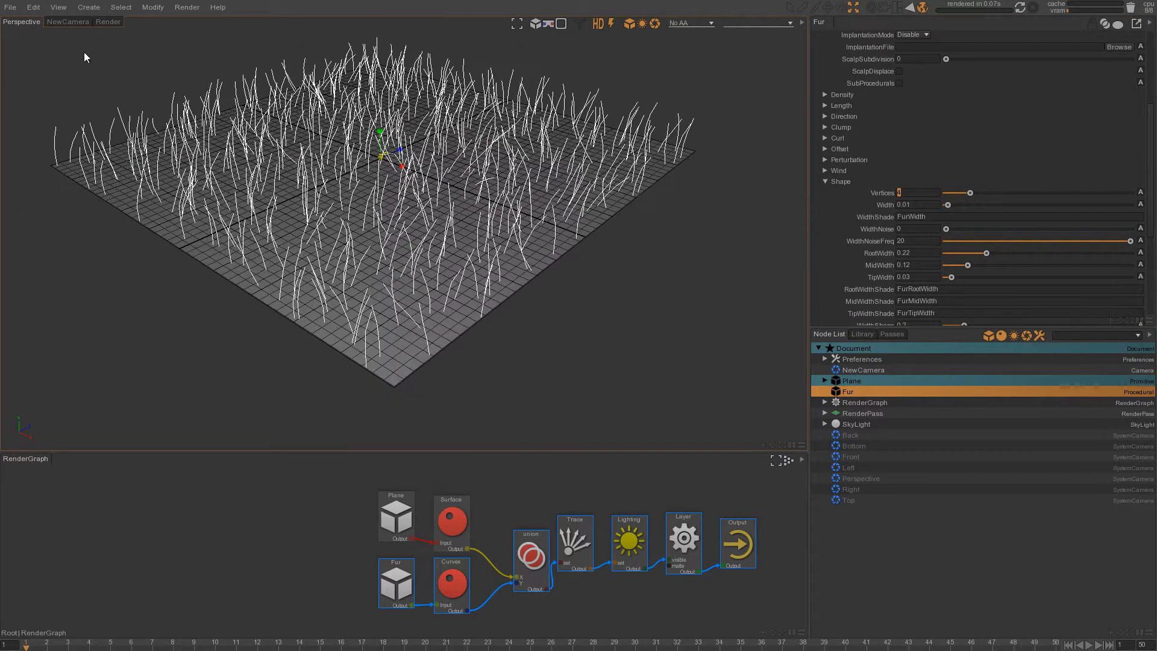
click(108, 22)
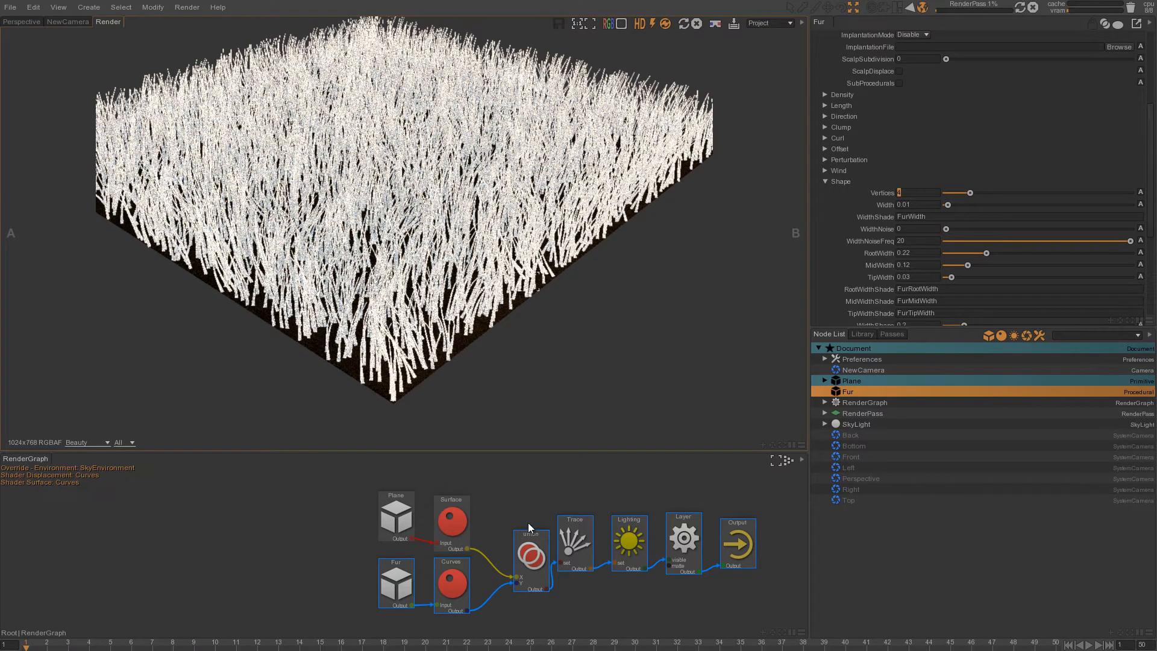
Step: Set the Curves material's Global Color to a dark green, about R 0.011, G 0.0535, B 0.0158
click(450, 512)
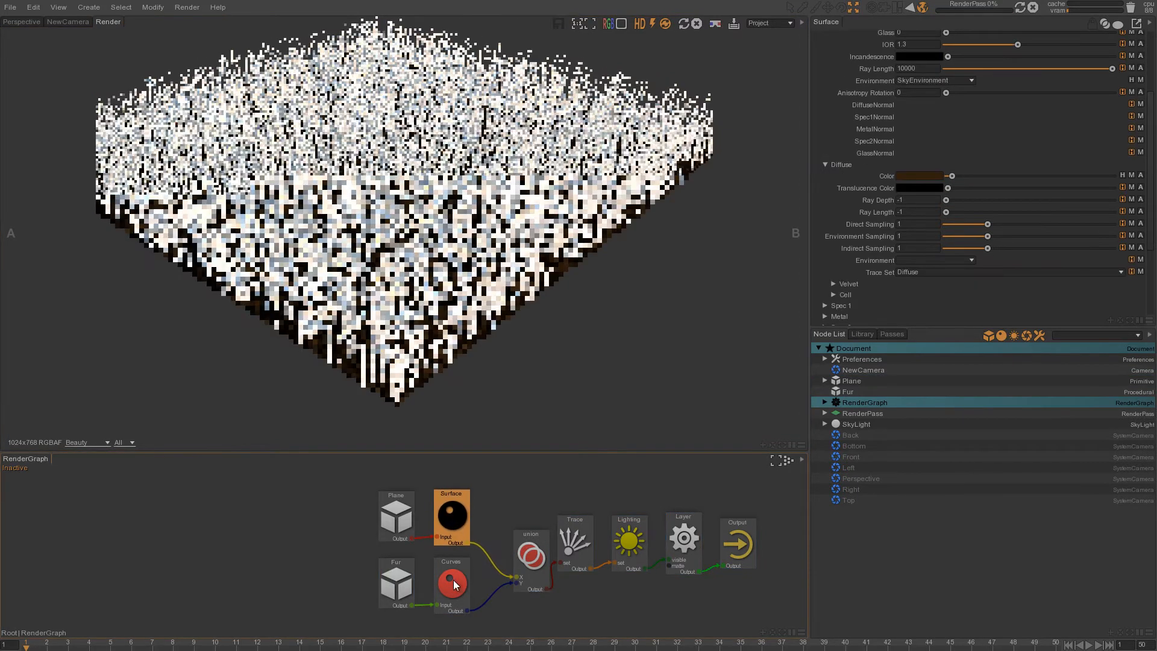
click(450, 585)
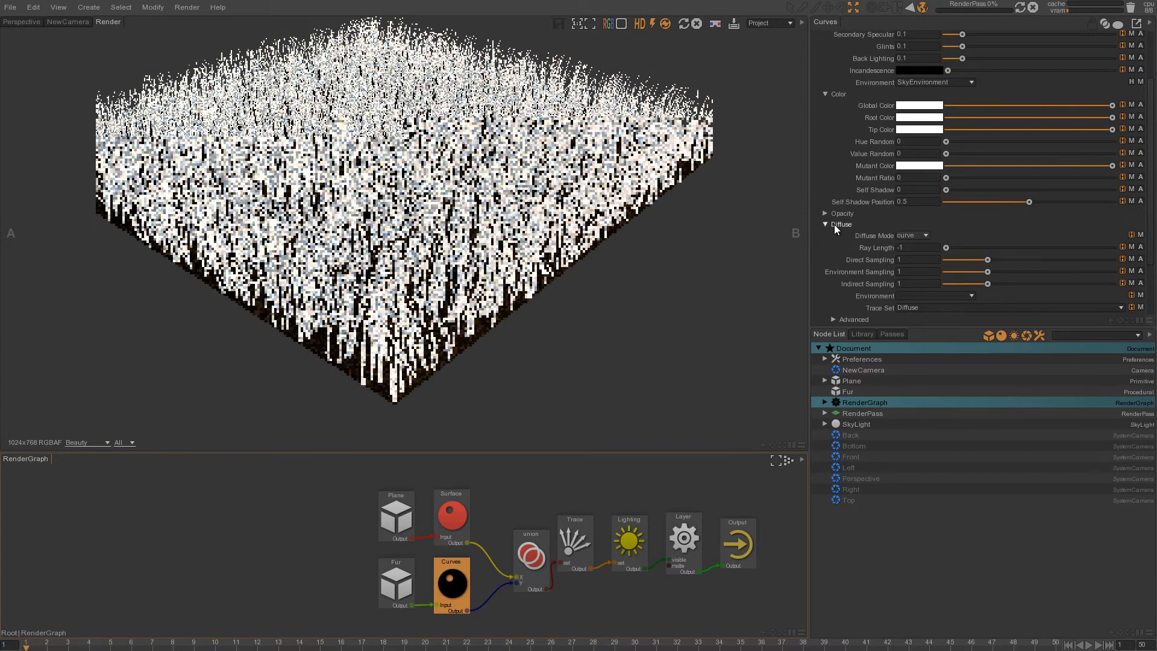
click(917, 105)
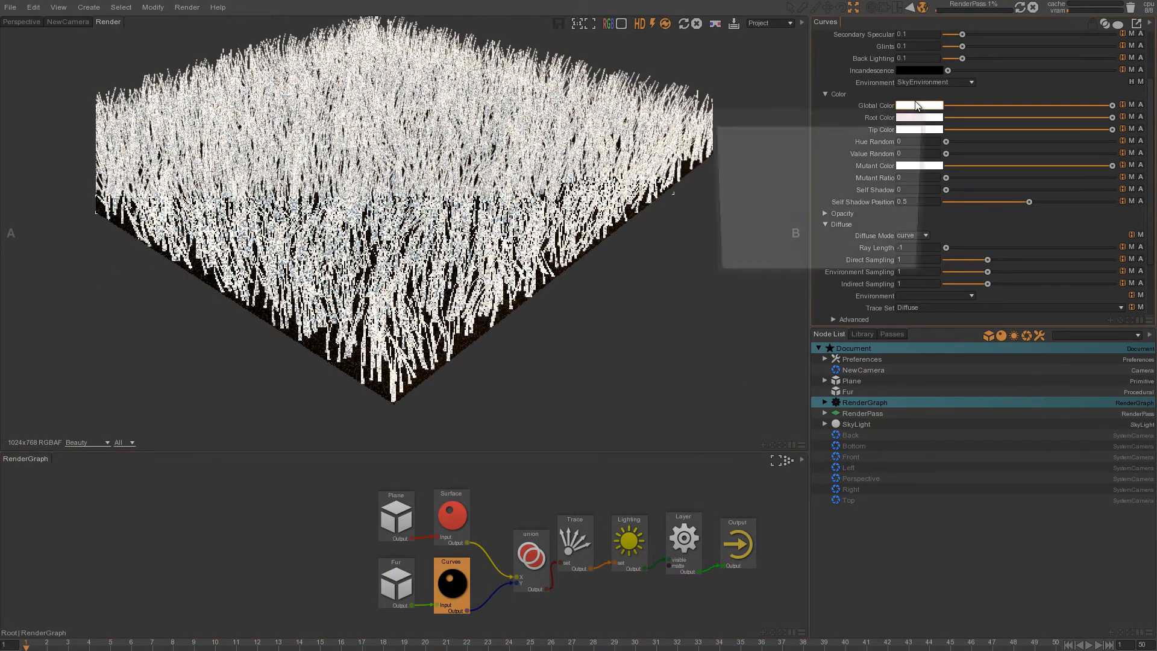
click(864, 199)
drag(868, 200, 866, 210)
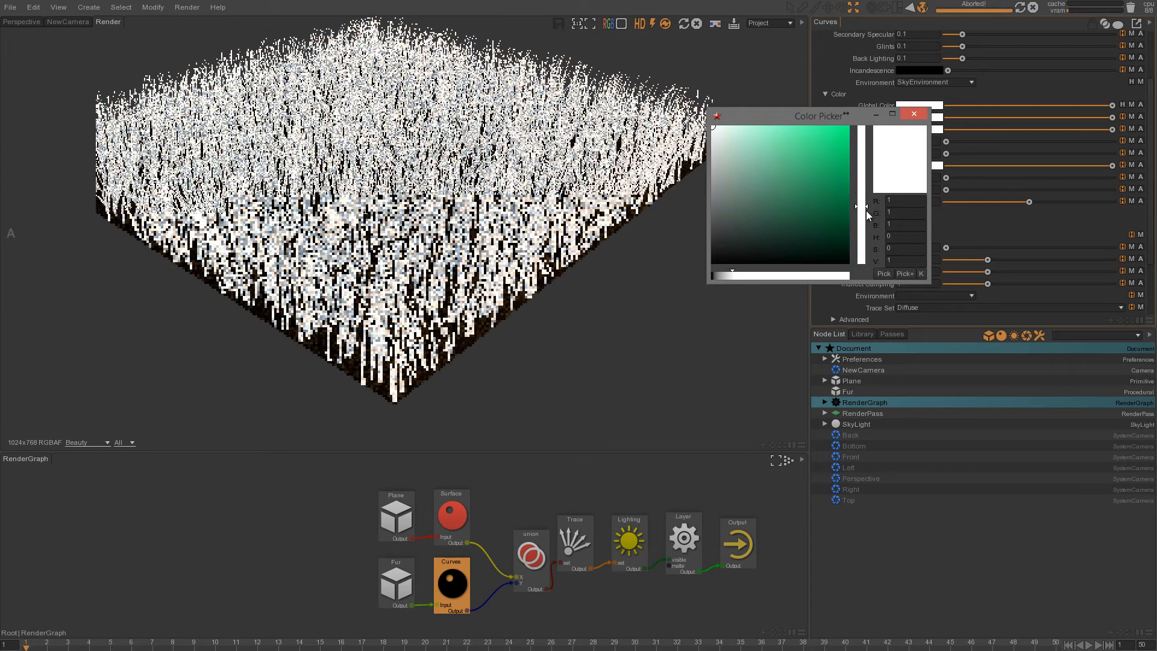
click(772, 218)
drag(772, 218, 793, 228)
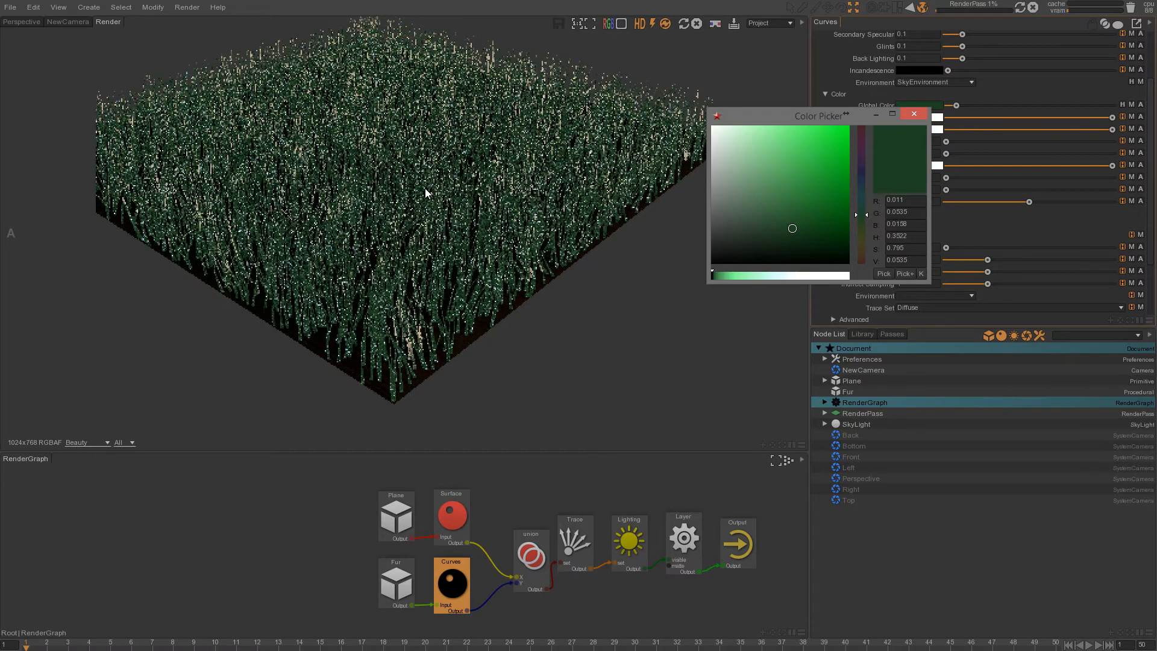
click(912, 115)
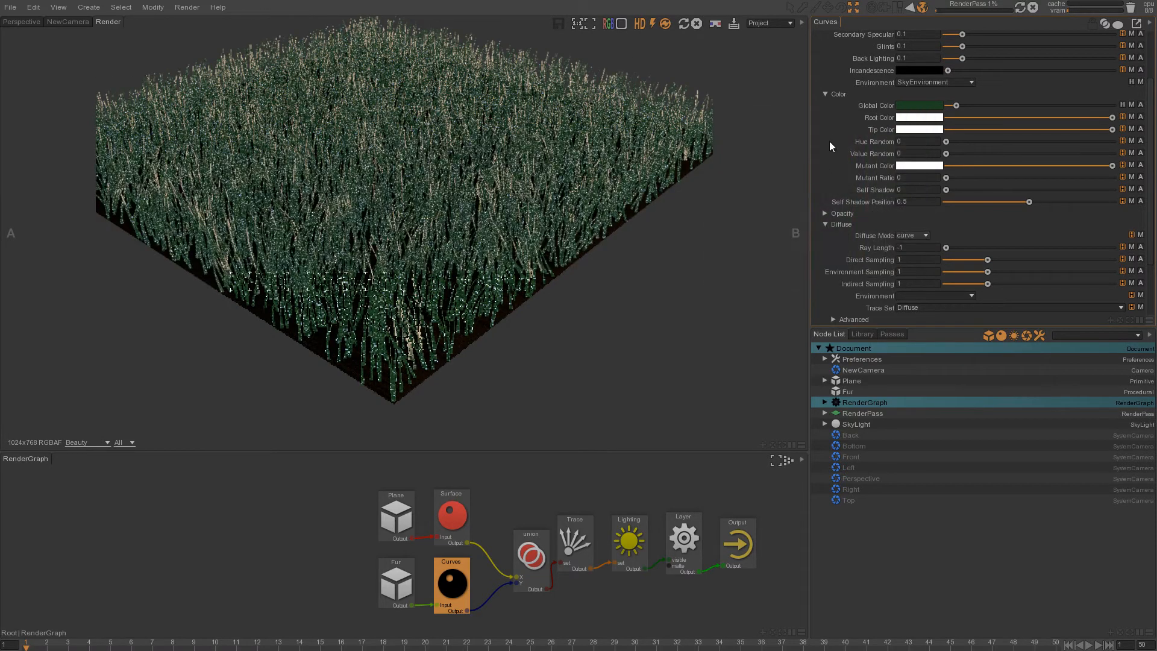
Step: Set the Curves material's Root Color to the dark green sampled from its Global Color swatch
click(917, 118)
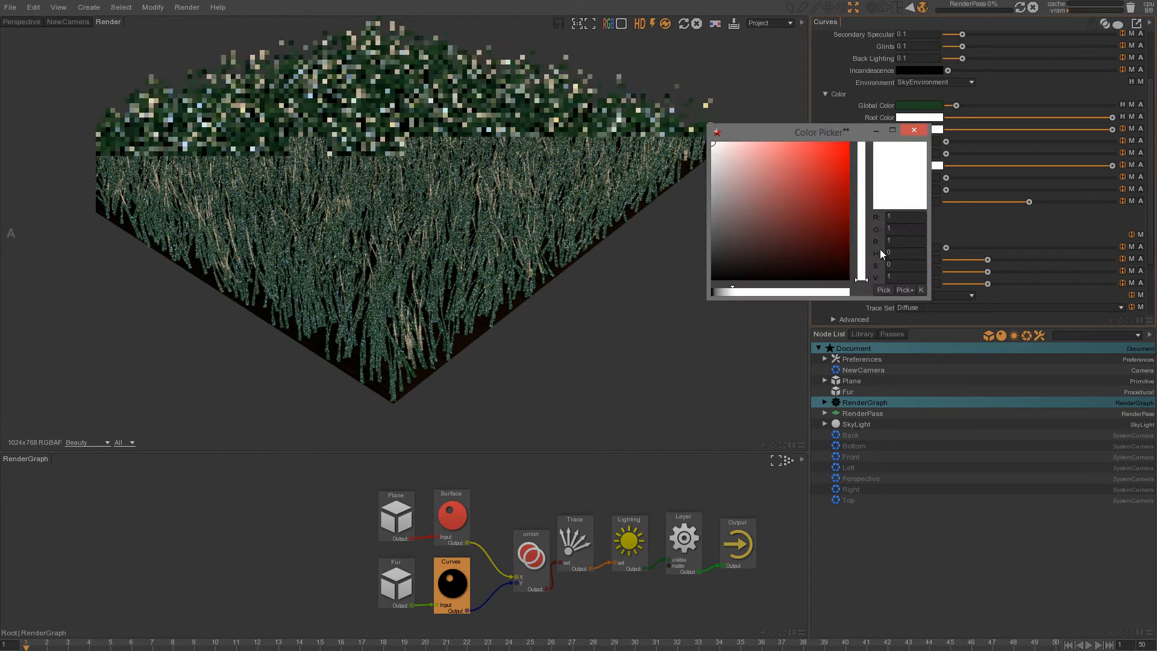
click(882, 290)
click(909, 102)
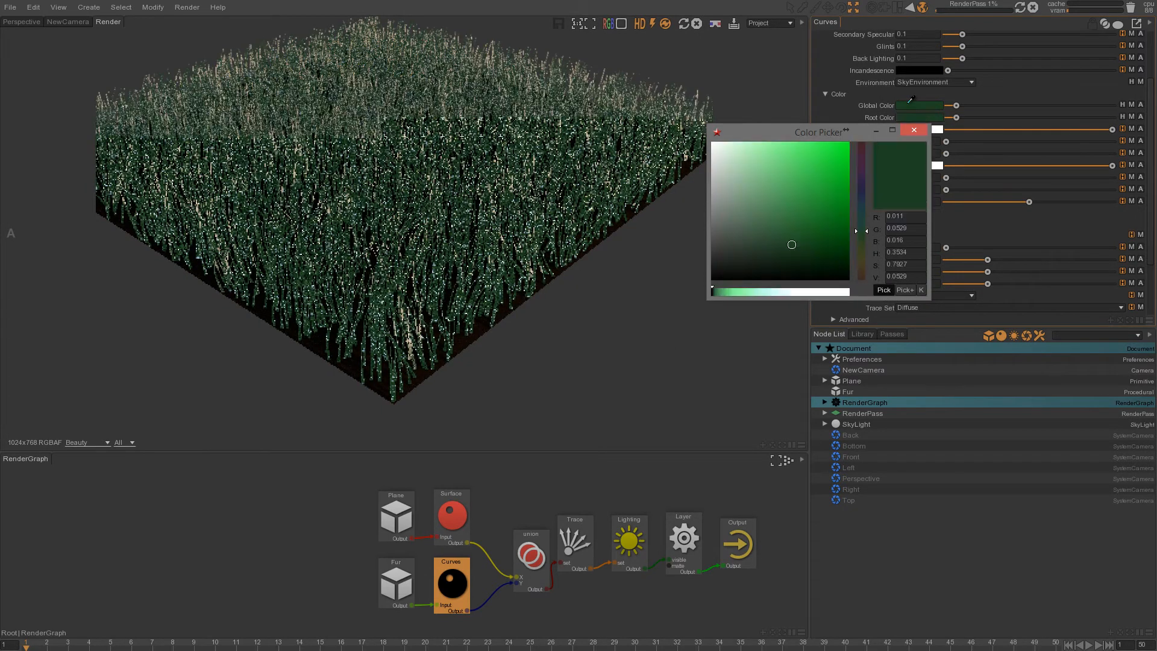
click(912, 131)
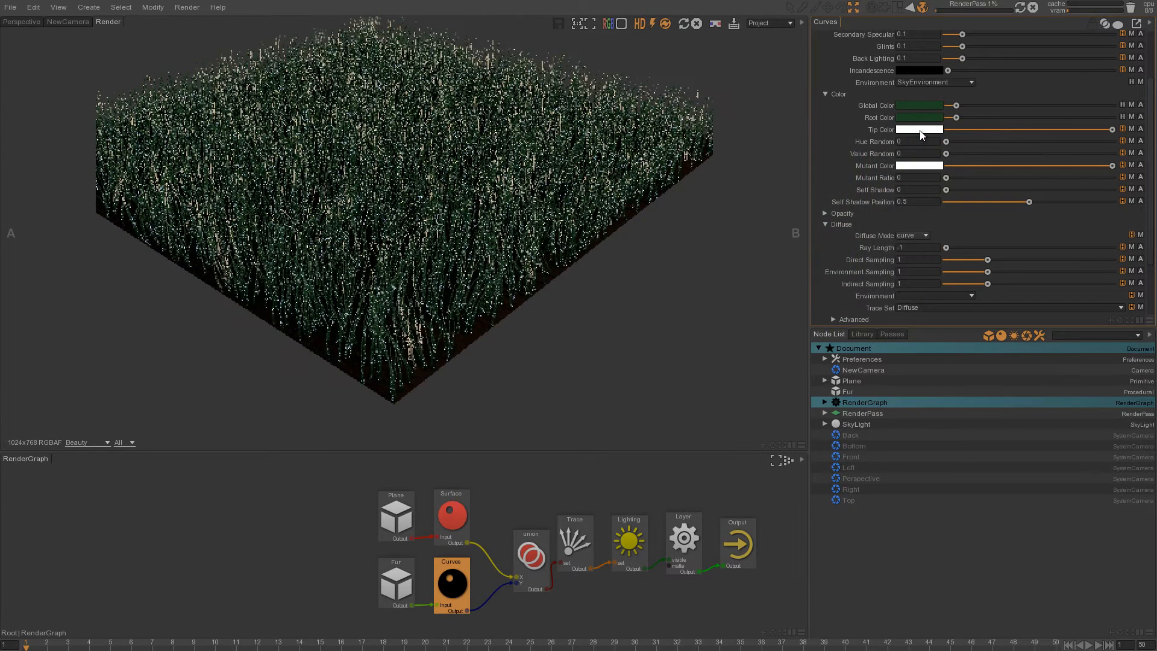
Step: Set the Curves material's Tip Color to a lighter green, about R 0.0463, G 0.1329, B 0.0567, starting from the sampled dark green
click(884, 303)
click(919, 106)
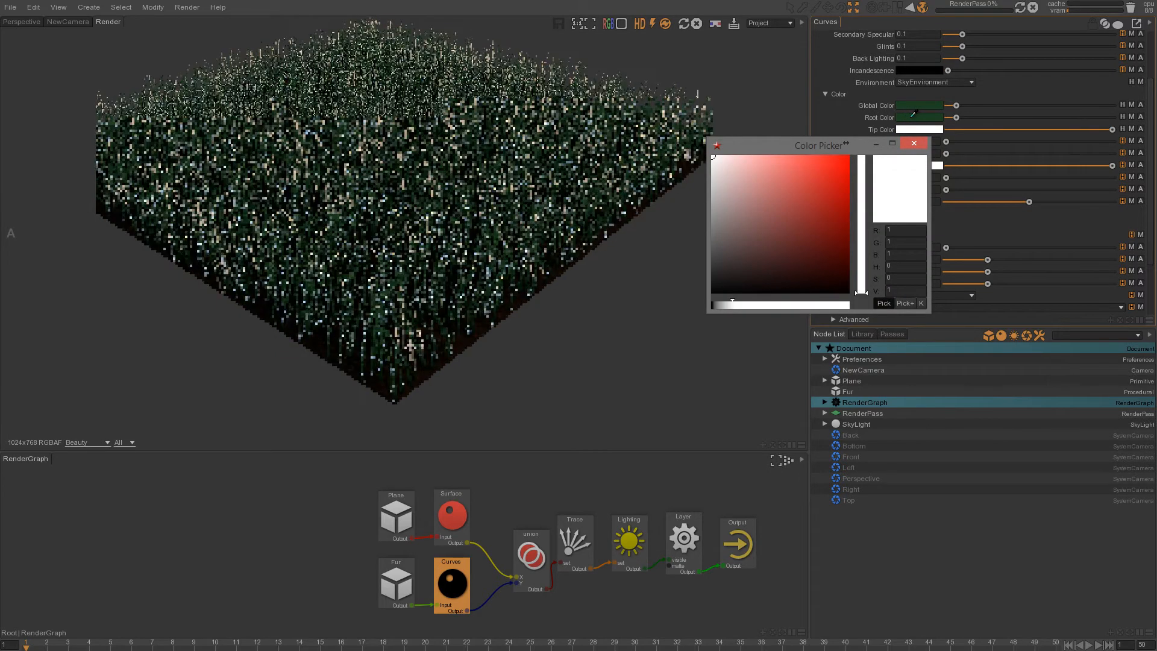
drag(792, 251, 768, 239)
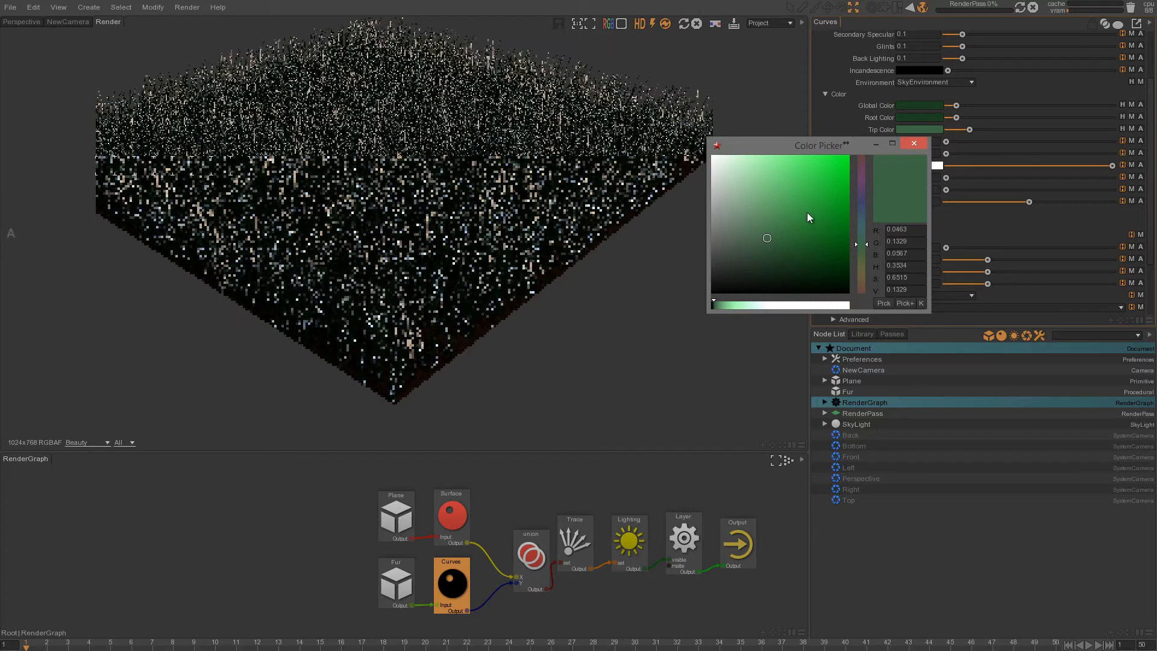
click(914, 143)
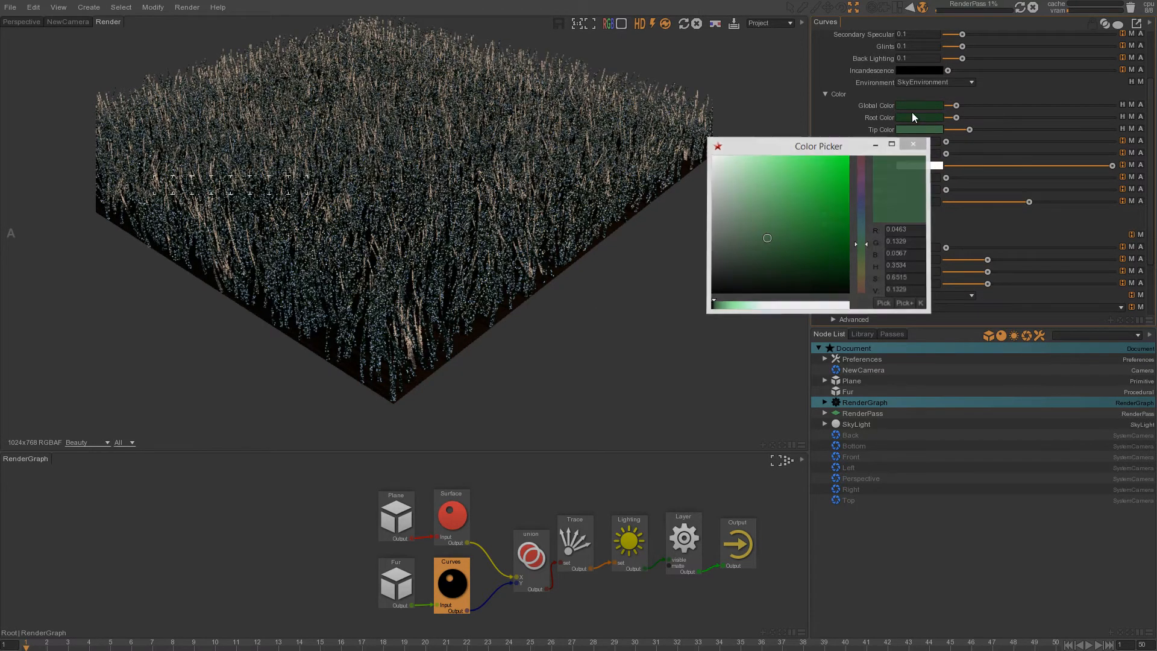
Step: Set the Curves material's Global Color back to white and darken its Mutant Color to a medium grey
click(914, 107)
drag(765, 175, 657, 131)
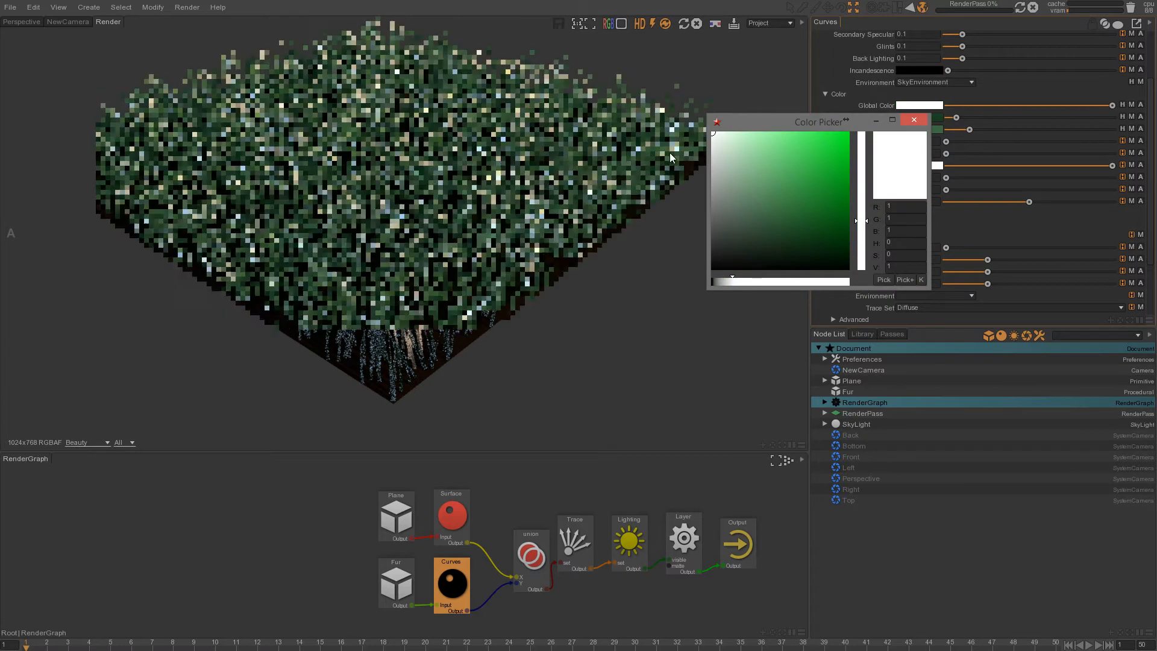
click(917, 121)
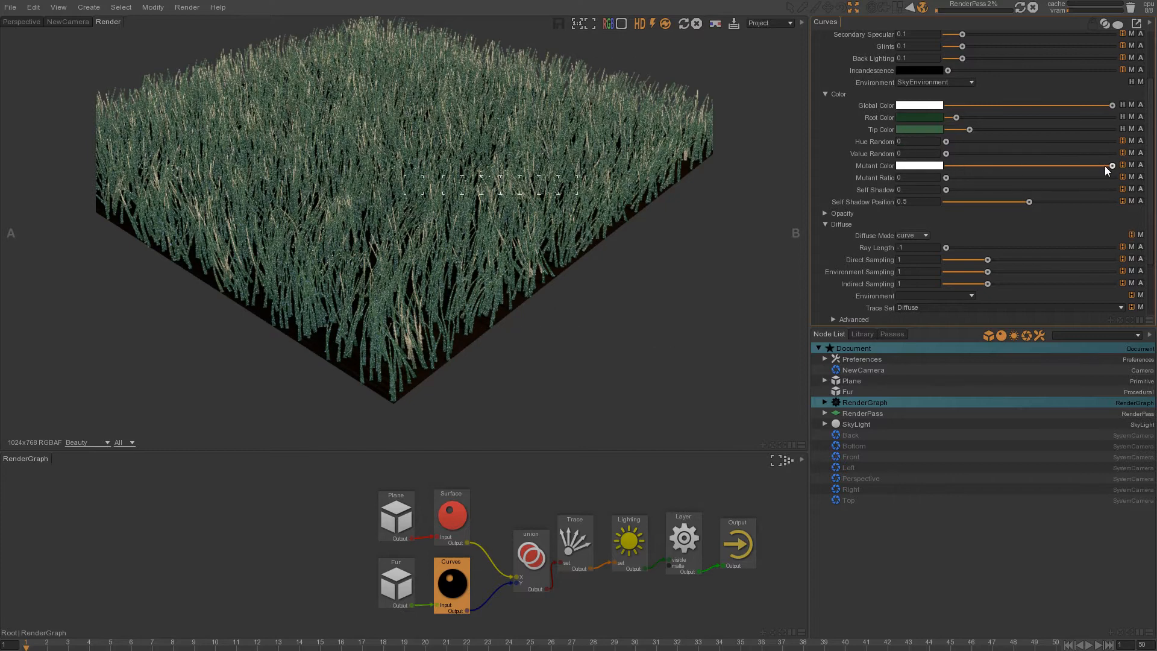
drag(1022, 167, 992, 168)
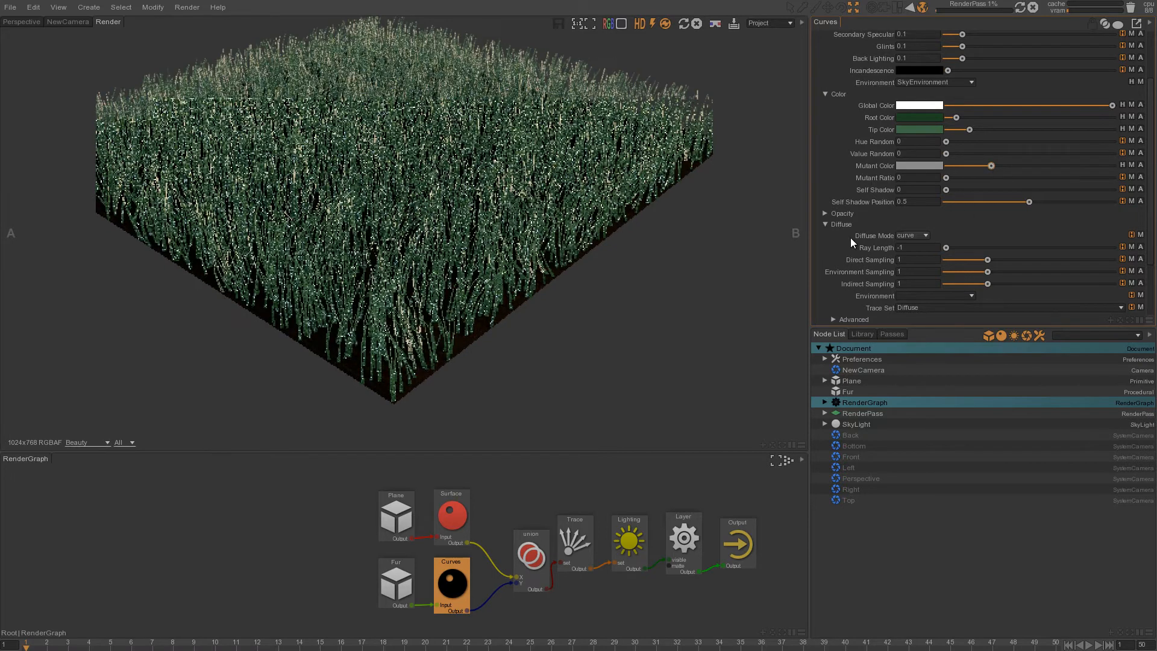
Step: Set the Curves material's Primary Specular color to the green sampled from its Tip Color swatch
click(827, 215)
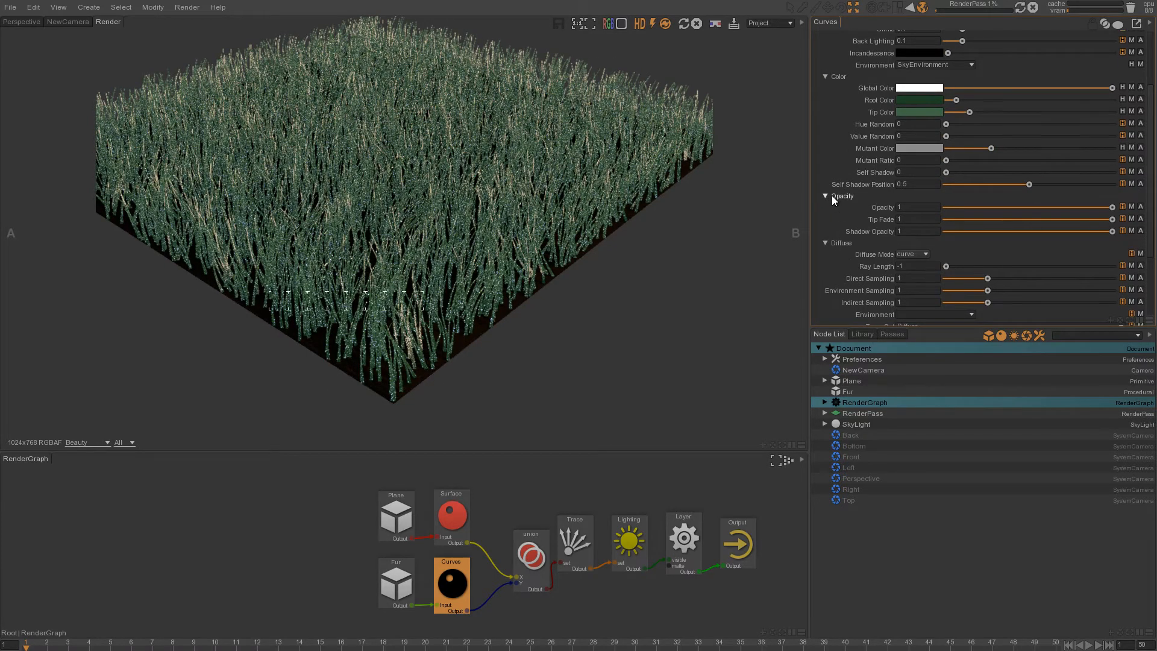
click(832, 196)
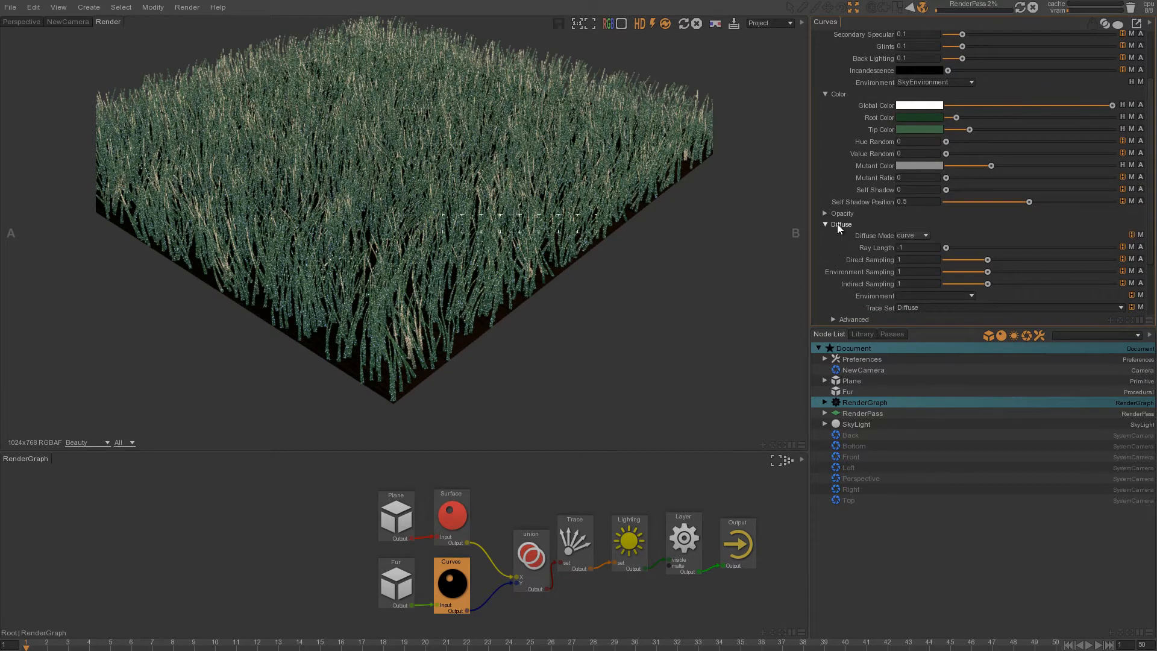
click(837, 223)
click(841, 279)
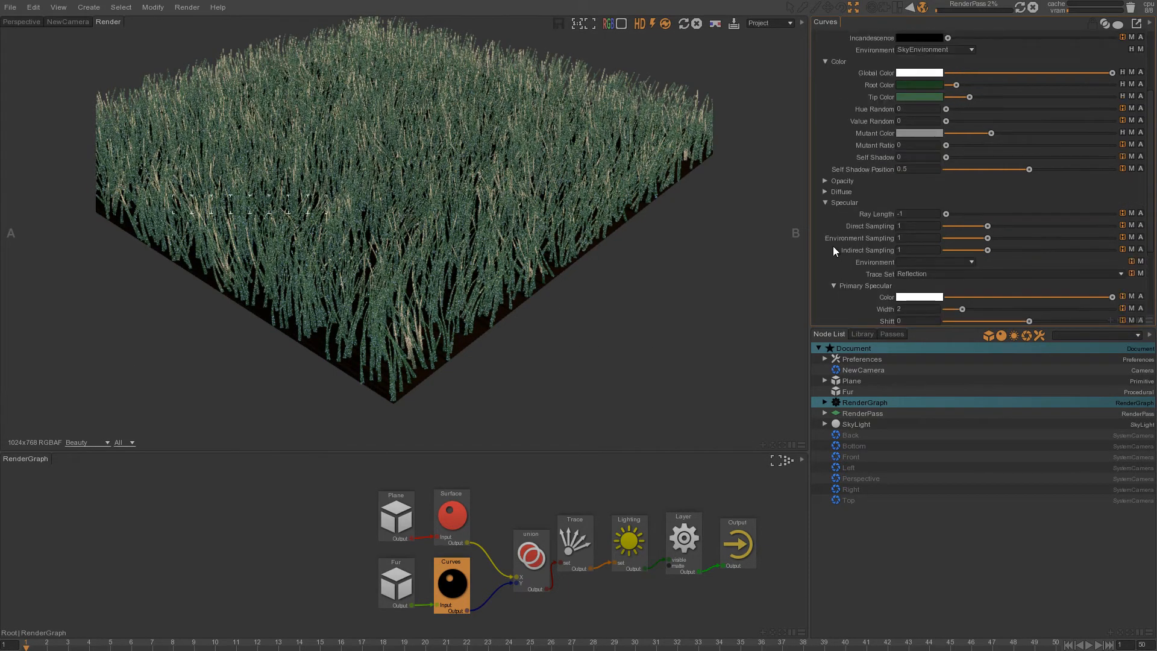
scroll(855, 256, down, 2)
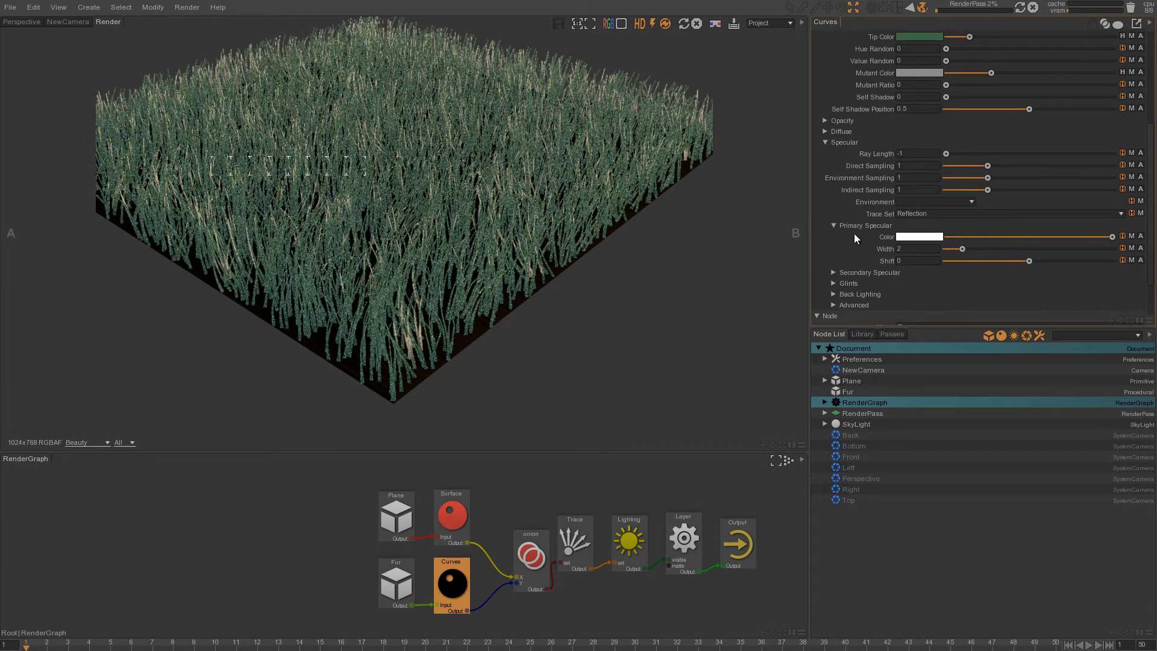
click(930, 237)
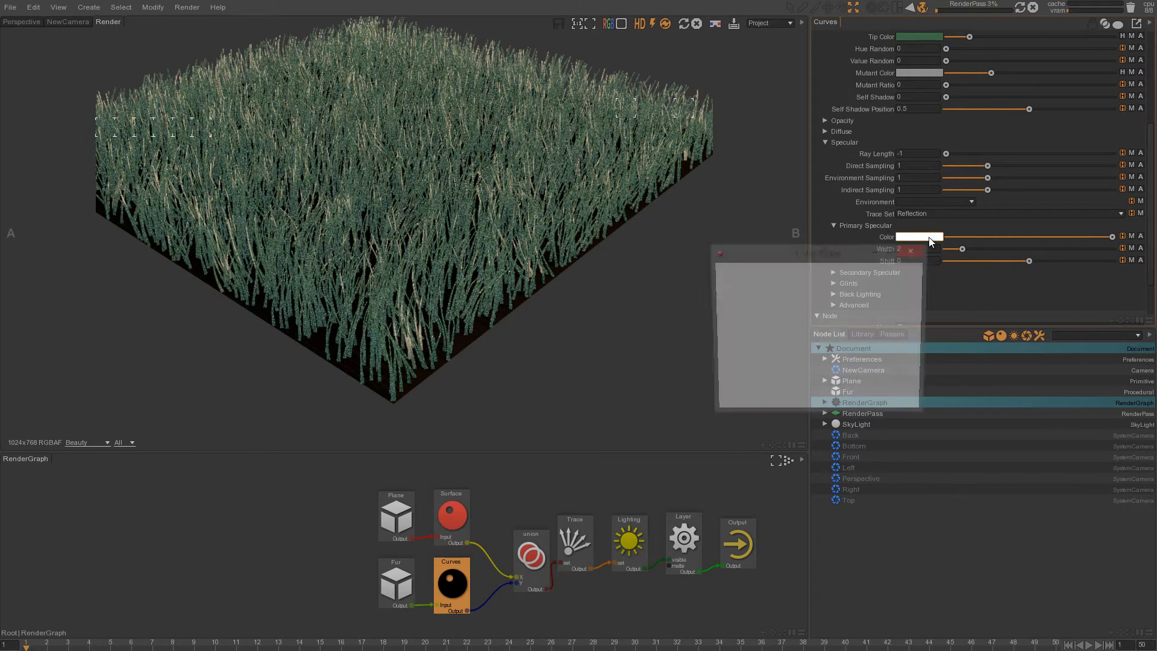
click(884, 410)
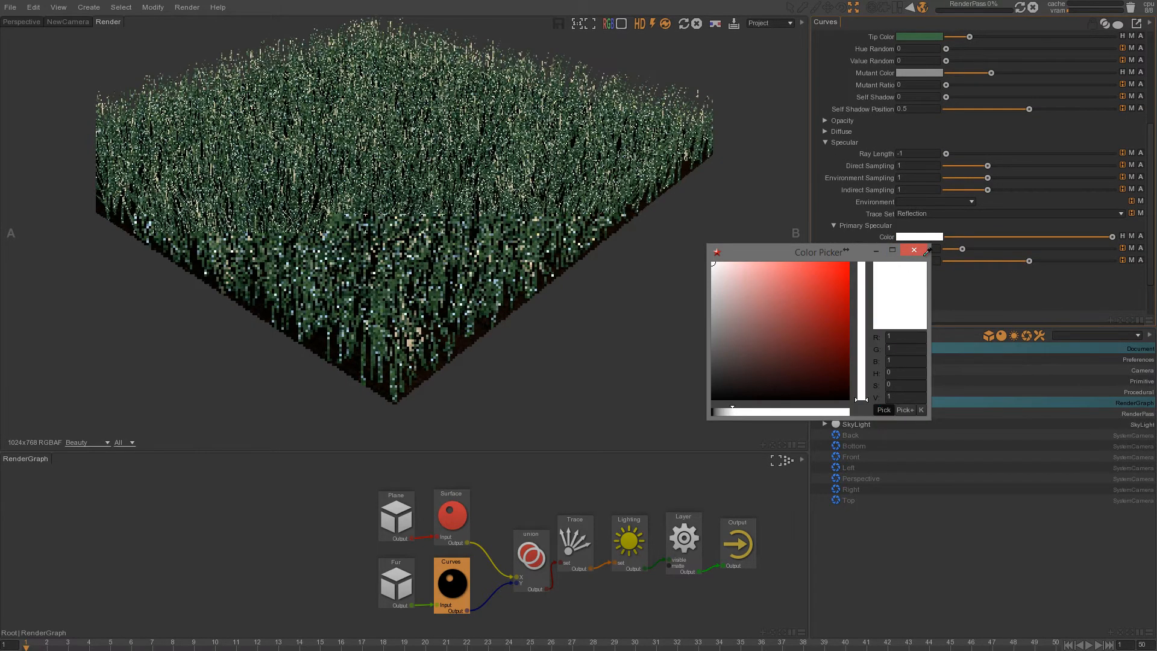
click(919, 37)
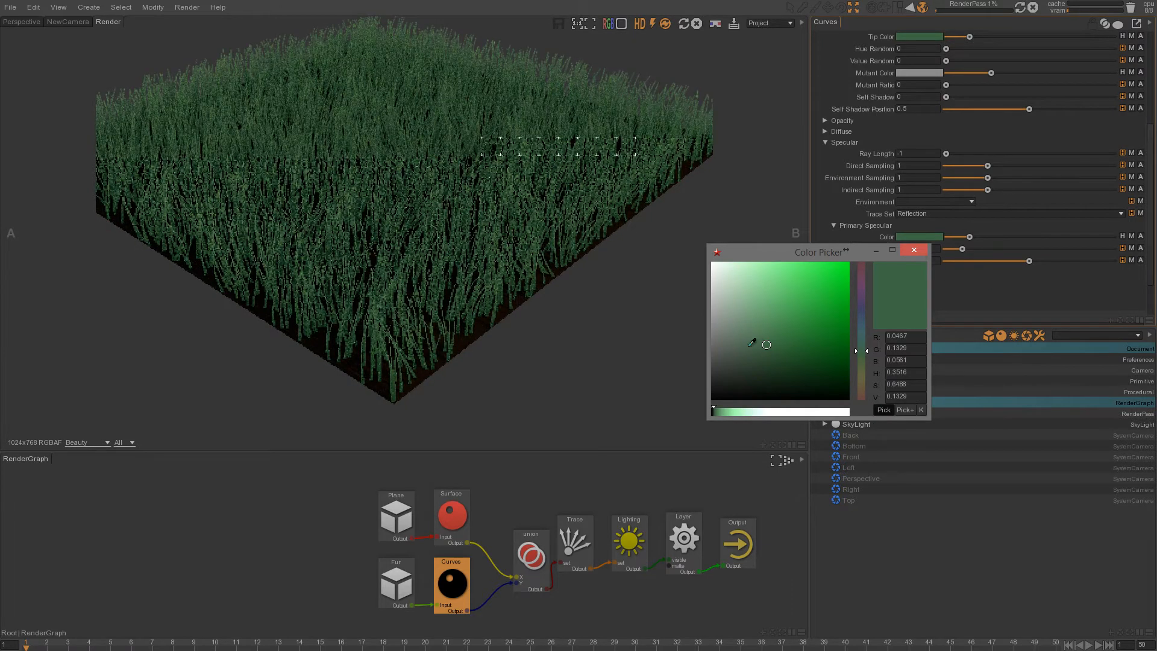
key(Escape)
click(910, 230)
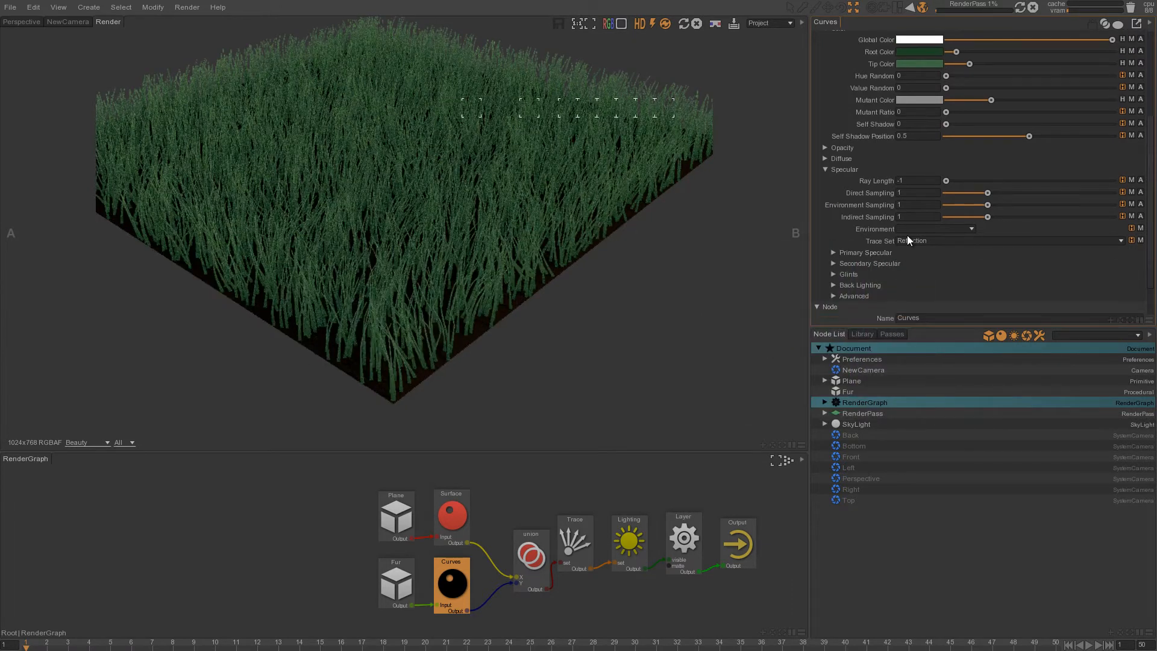
Step: Brighten the Curves material's Primary Specular color to a lighter medium green
click(845, 170)
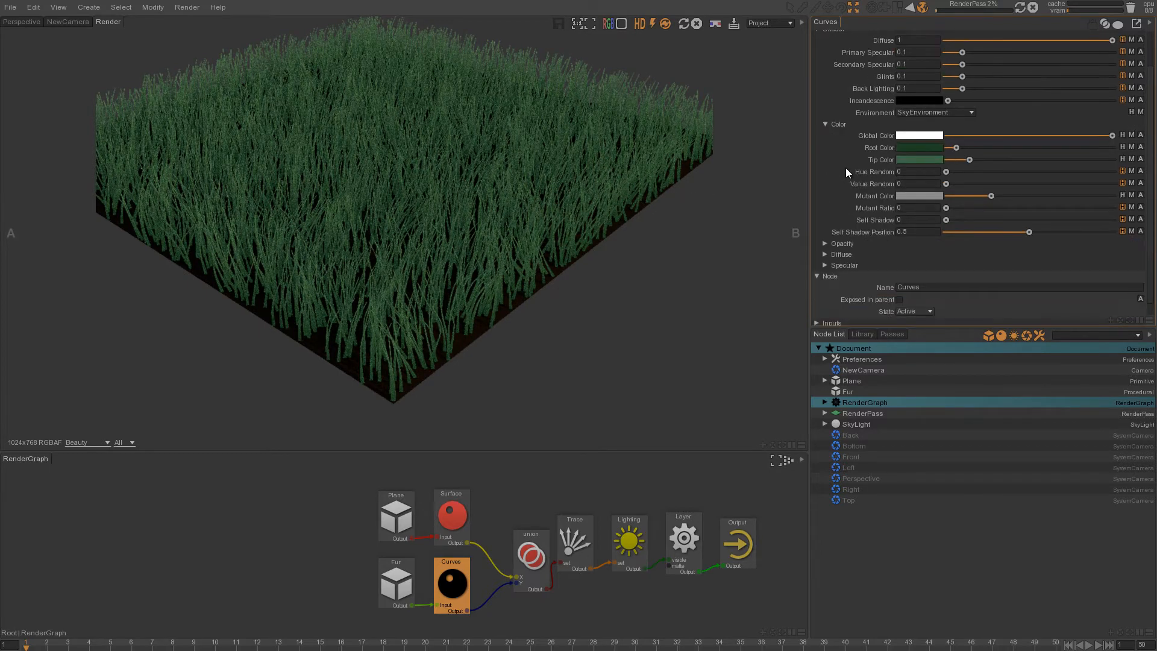
click(826, 124)
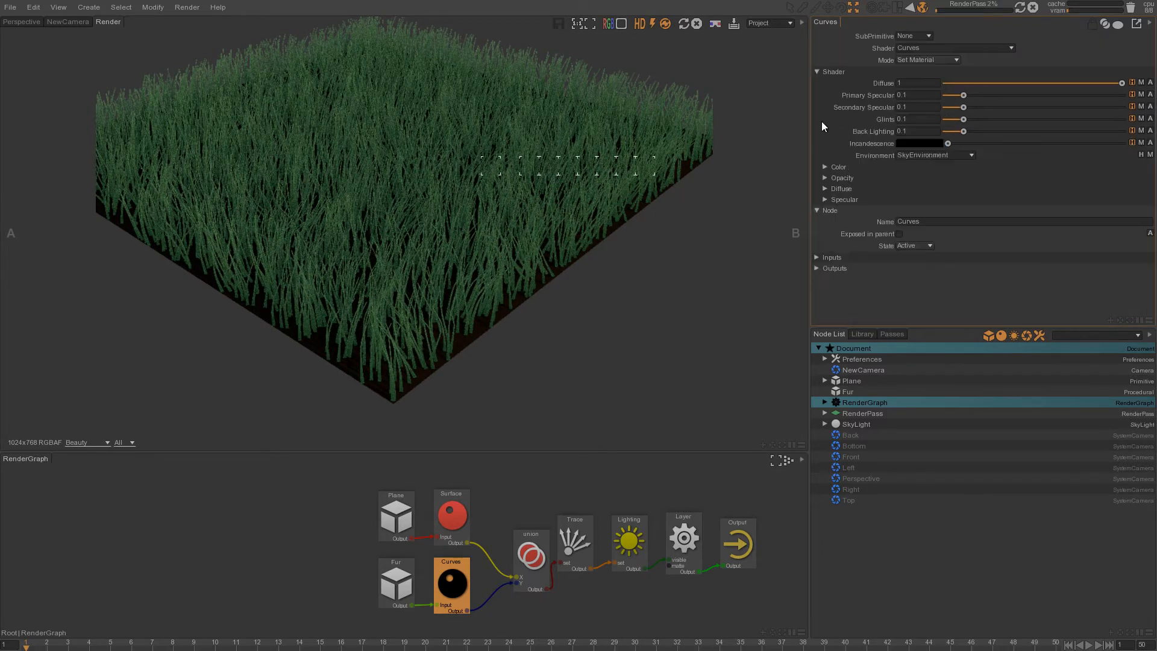
click(846, 200)
scroll(885, 301, down, 3)
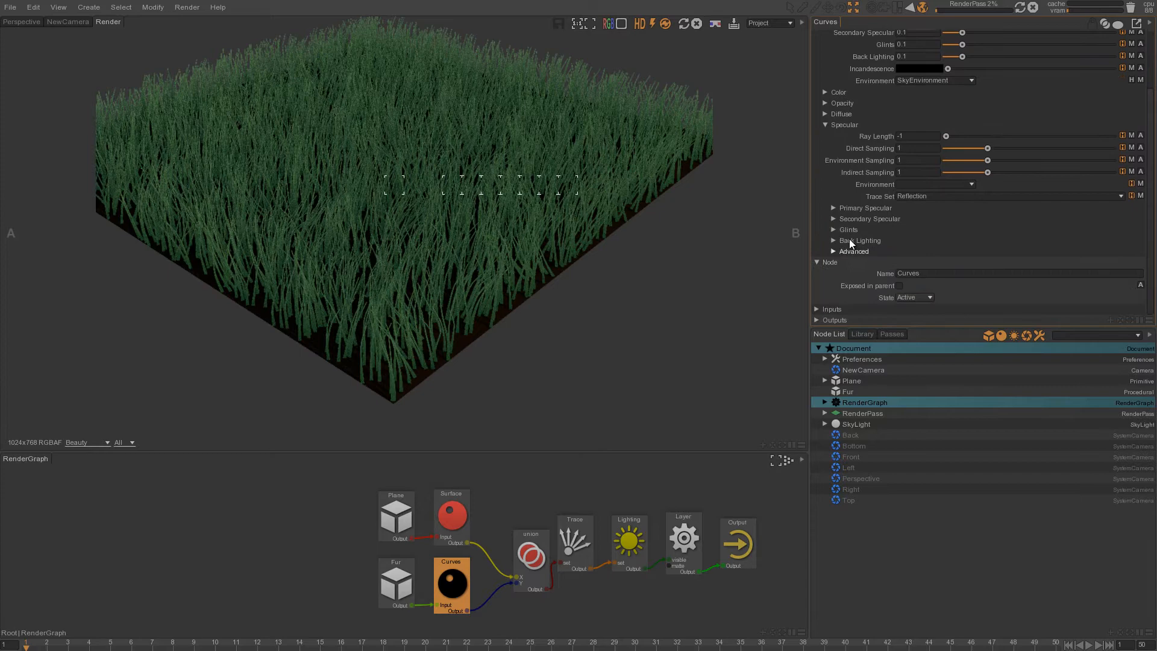
click(853, 207)
drag(974, 183, 1000, 182)
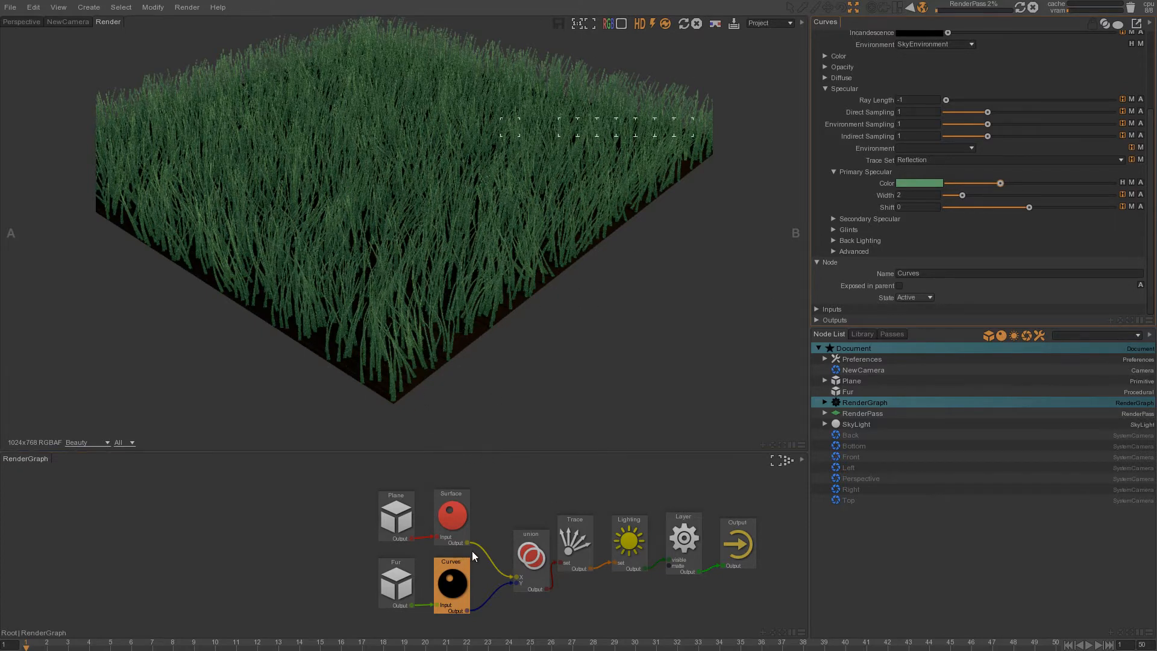
Step: Set the Density of the Fur procedural to 10000
click(863, 334)
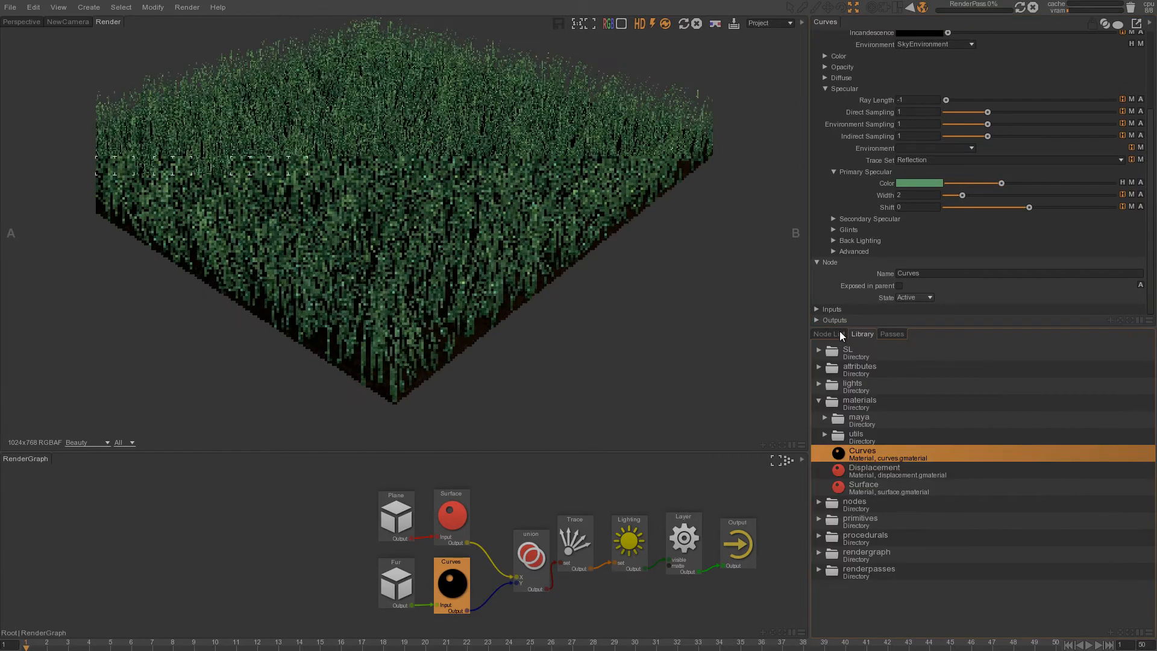
click(838, 333)
click(852, 393)
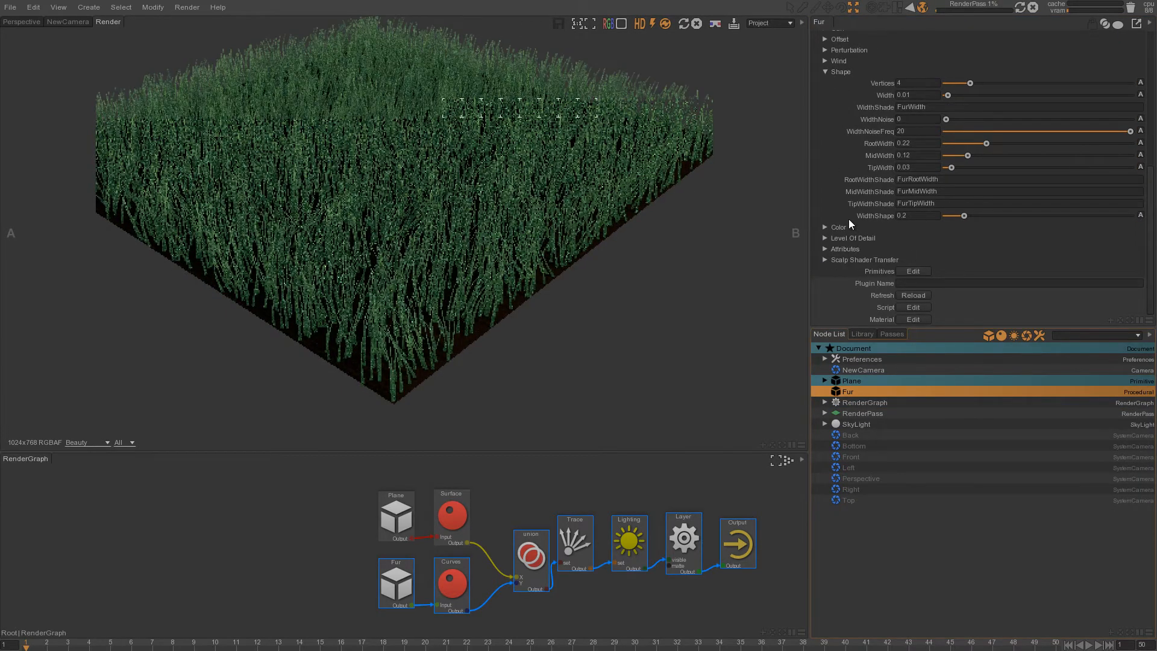
click(827, 72)
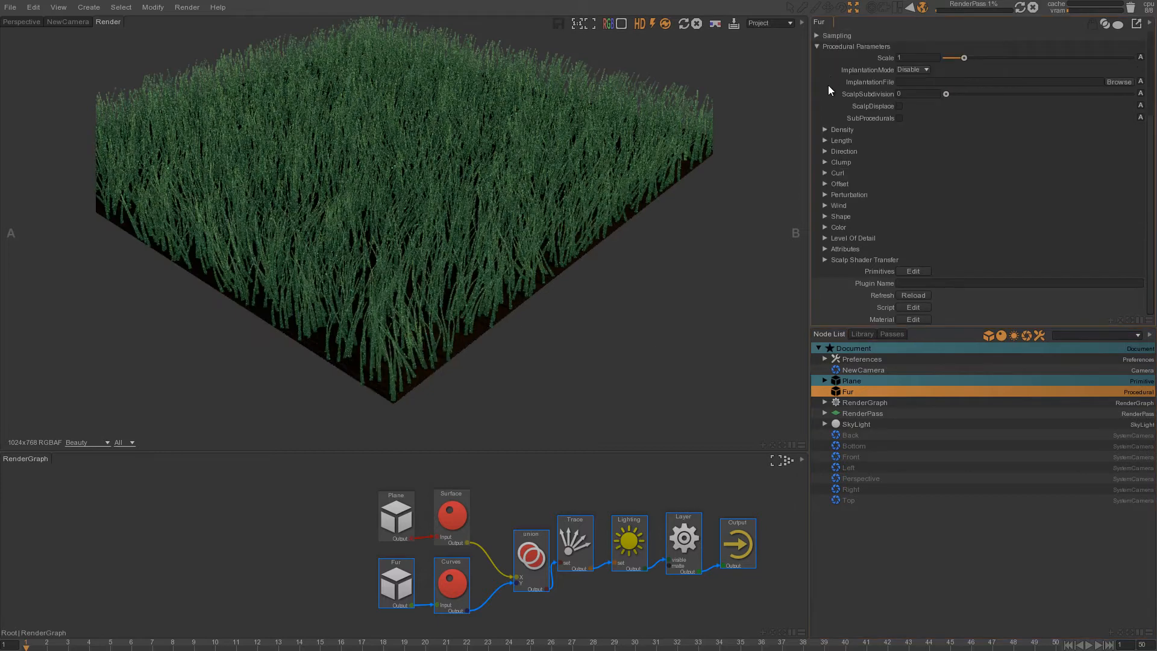
click(832, 176)
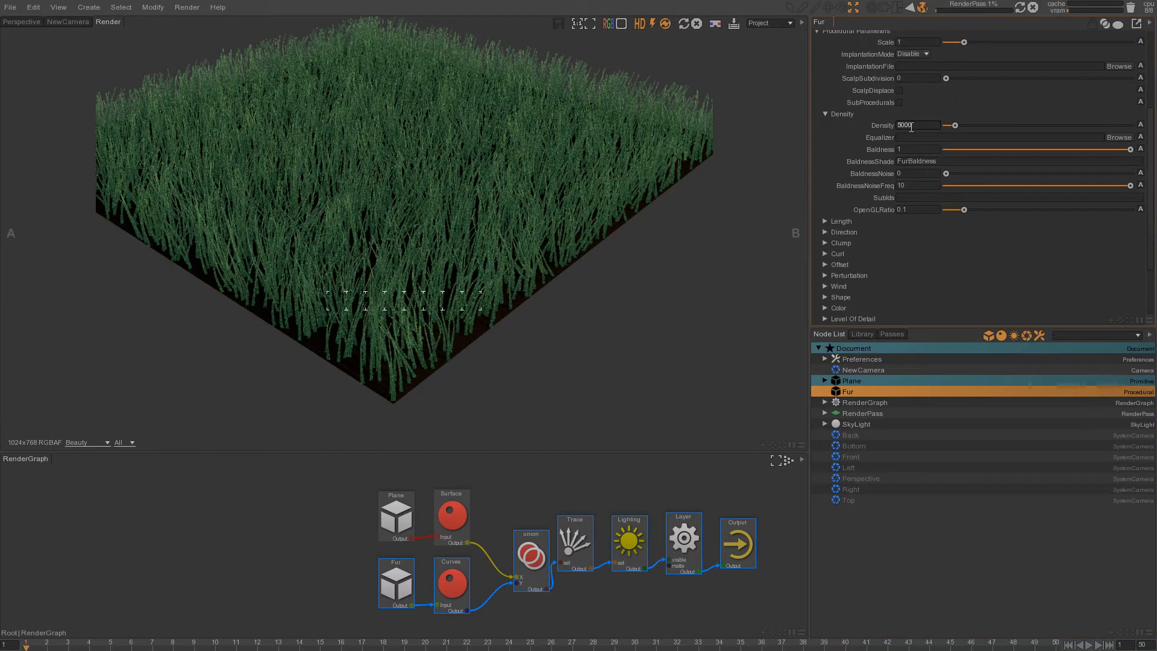
drag(903, 126, 887, 129)
text(10)
key(Return)
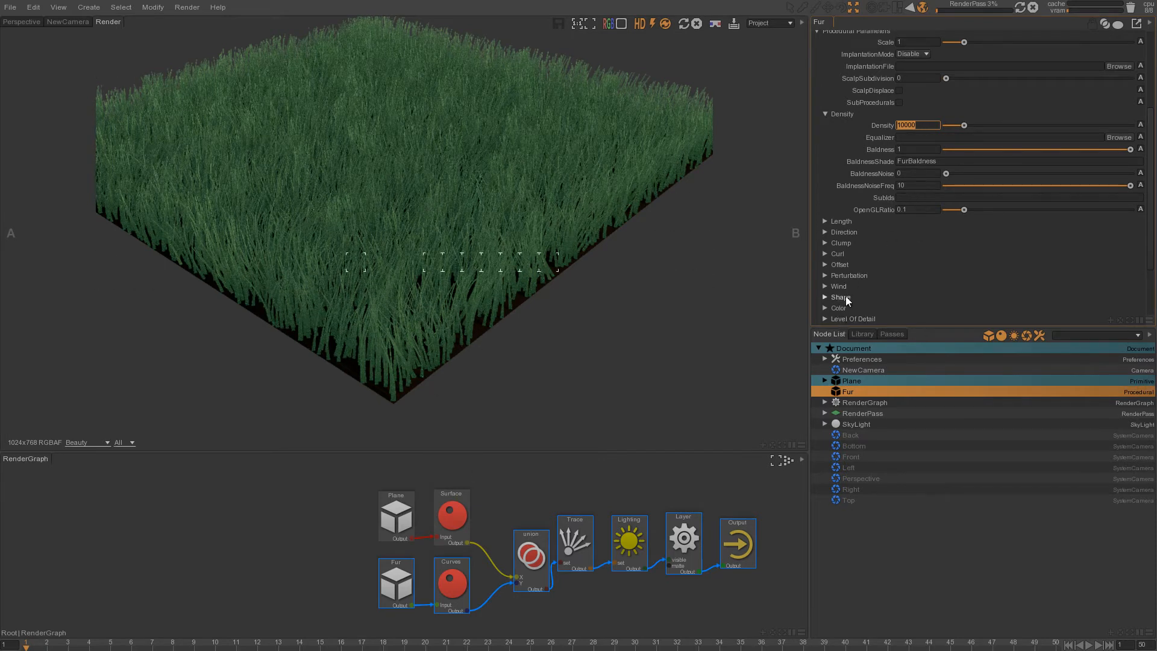
Step: Thin the Fur blades to RootWidth 0.11, MidWidth 0.06 and TipWidth 0.02, and stop the running render
scroll(845, 295, down, 3)
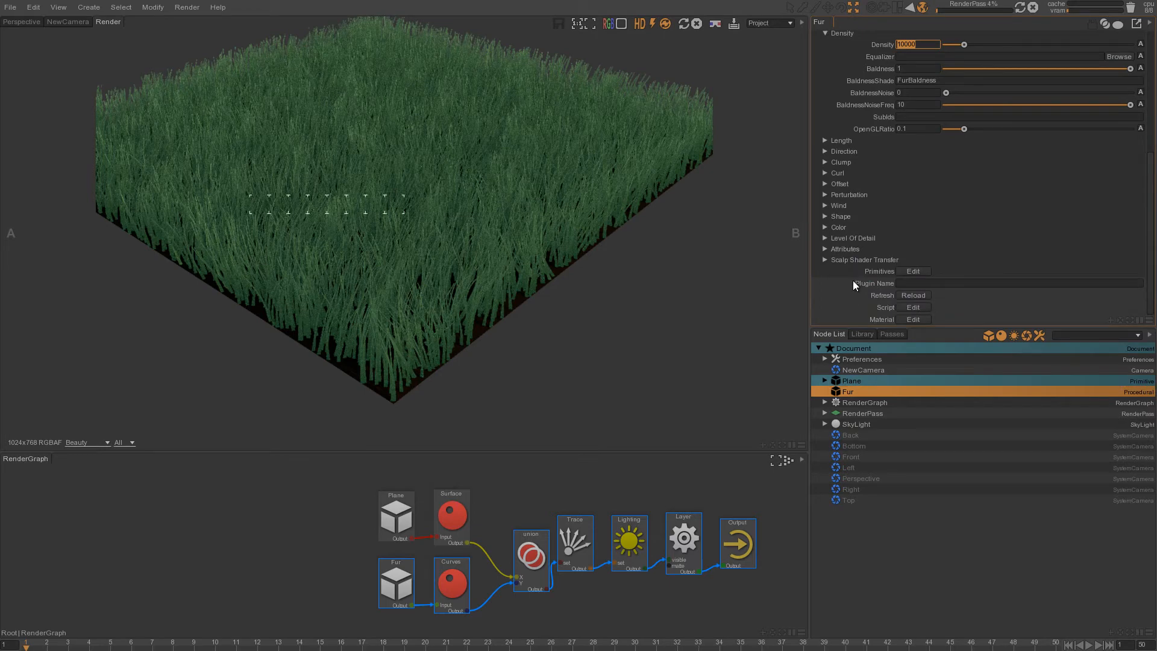
scroll(533, 287, down, 3)
scroll(454, 303, up, 3)
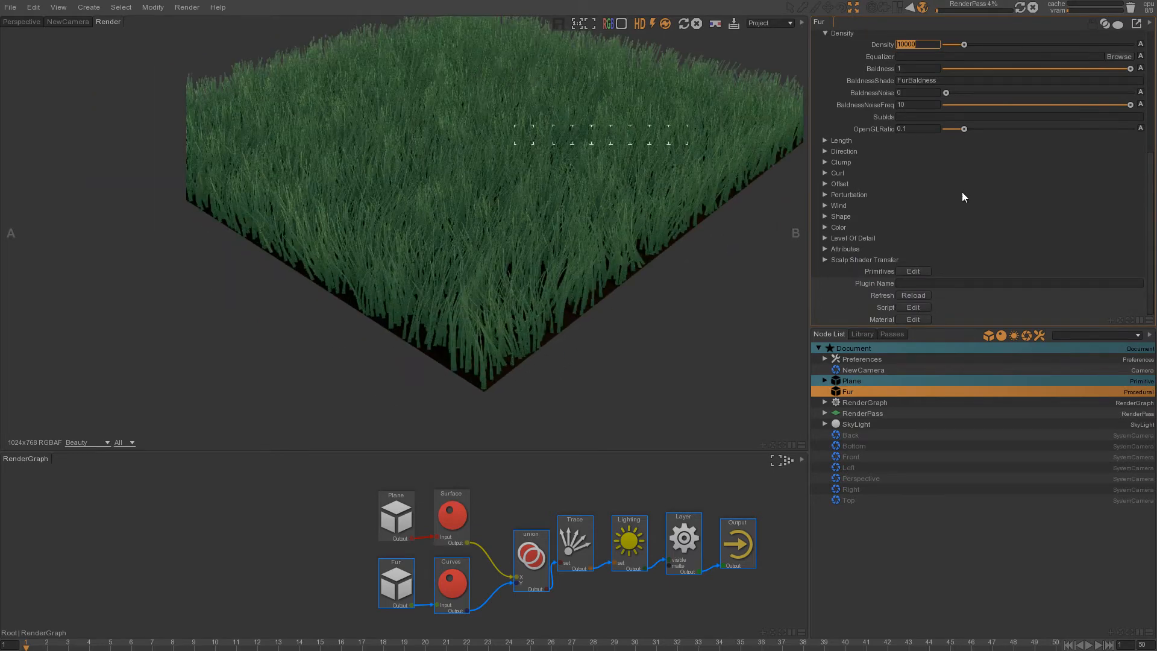
click(841, 217)
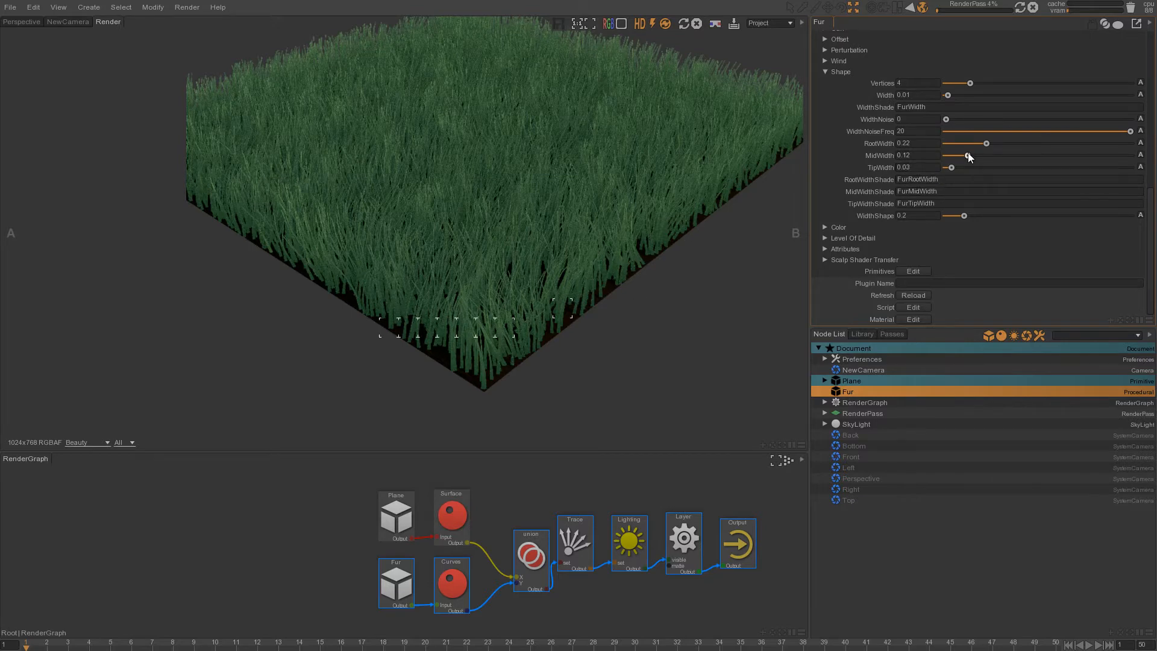
drag(950, 166, 967, 143)
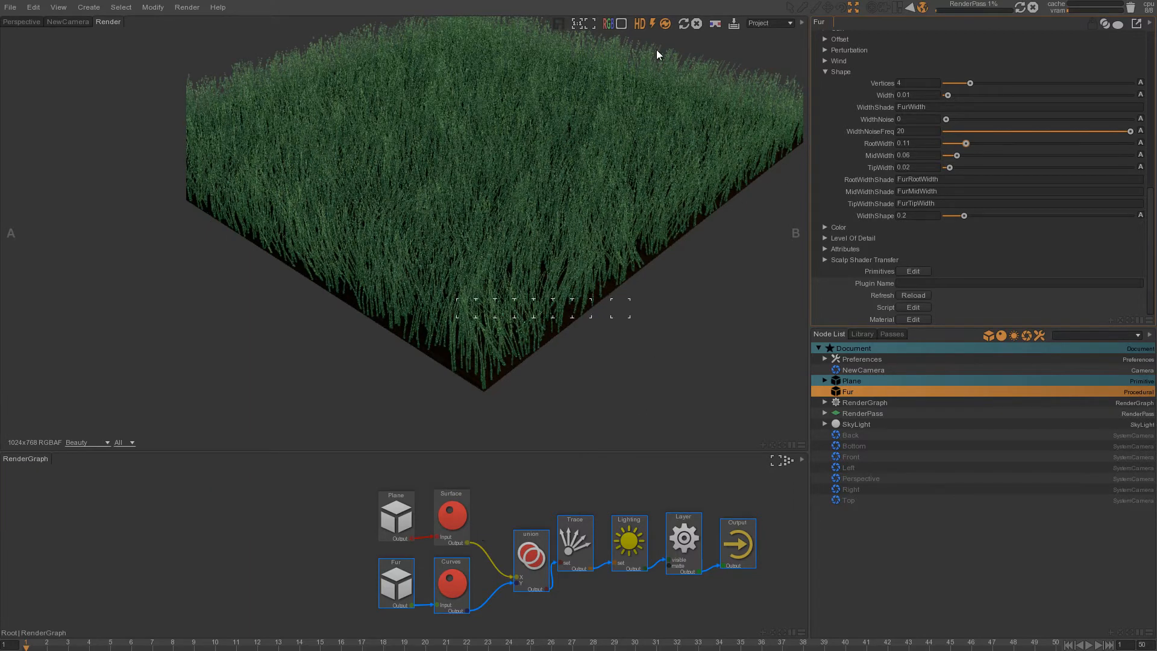
click(697, 23)
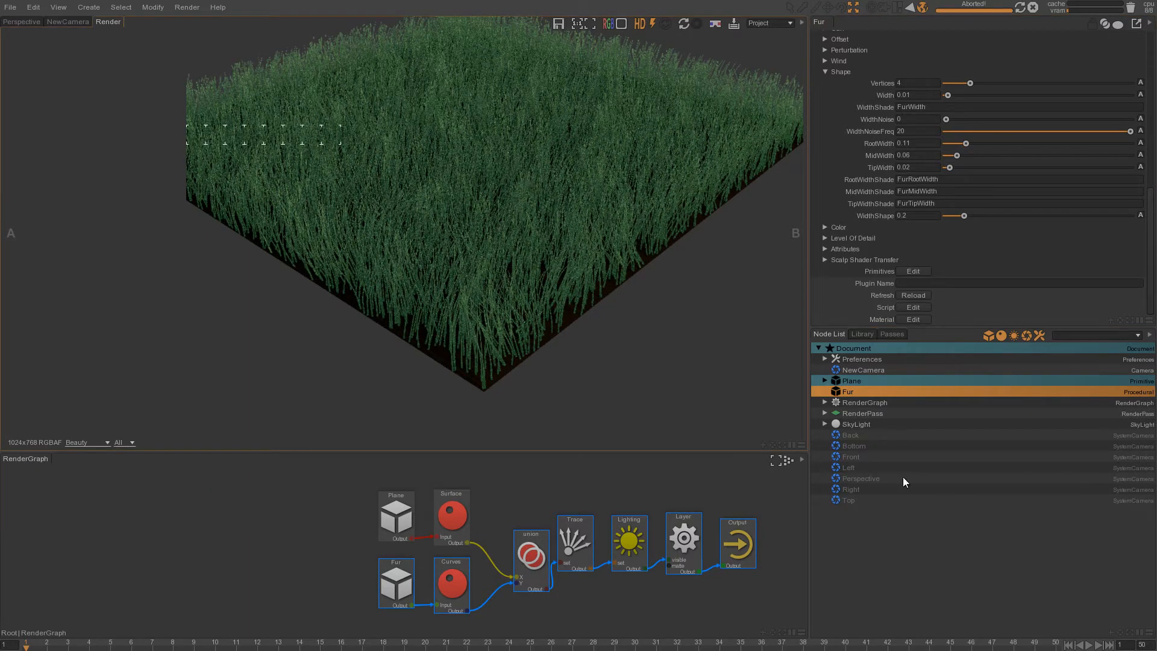
Step: Duplicate the Fur procedural and place the copy in the render graph above the Plane node
click(853, 391)
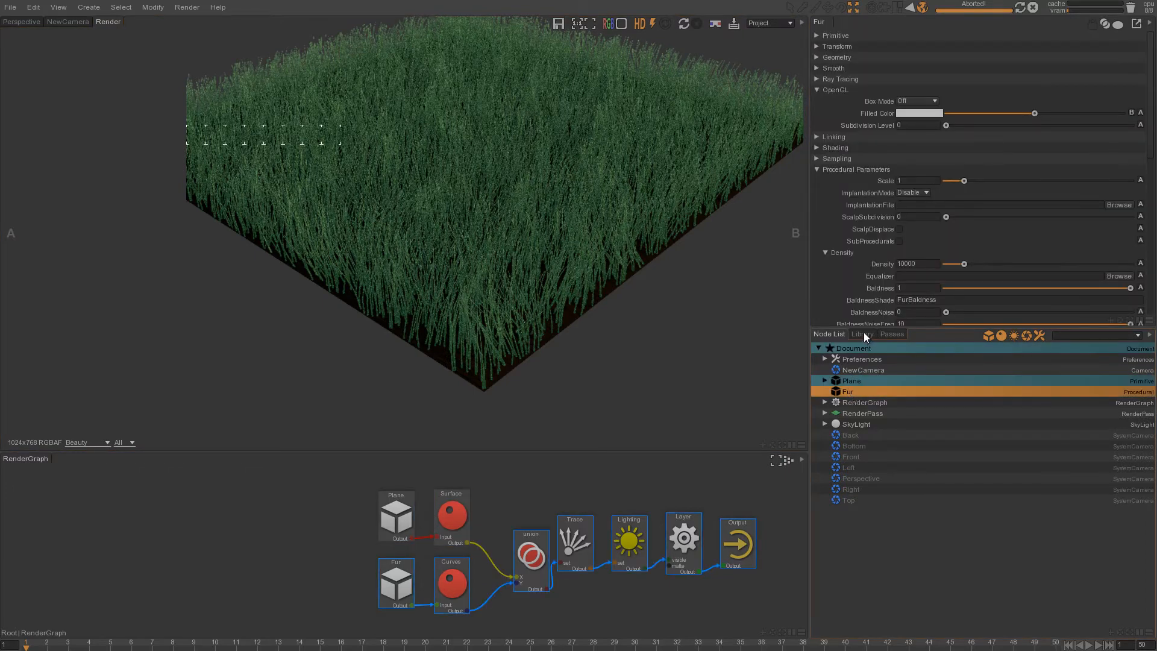
click(852, 377)
click(852, 391)
key(ctrl+d)
click(858, 405)
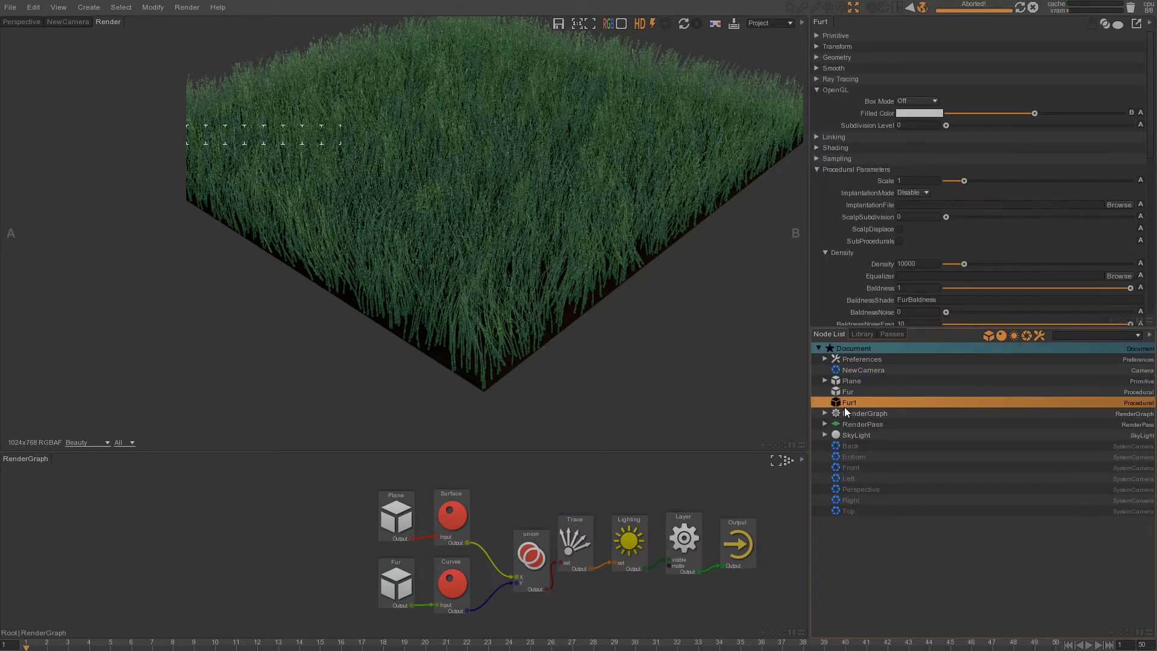
drag(375, 468, 339, 519)
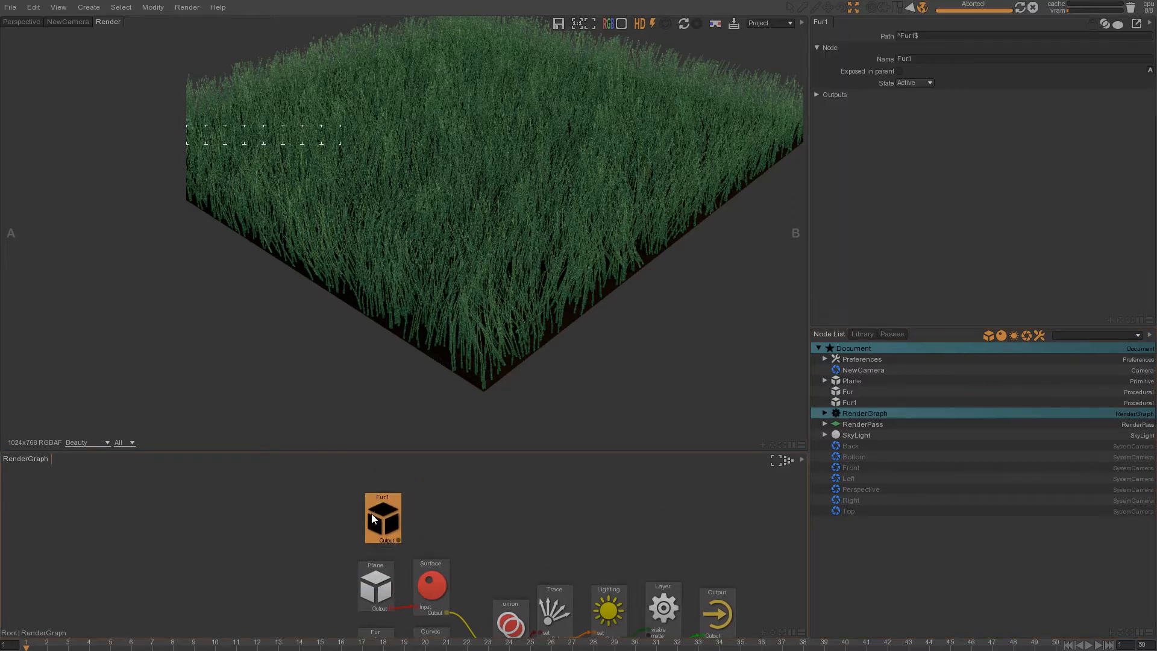
Step: Duplicate the Surface material beside the Fur1 node and connect Fur1's output to the copy's input
click(436, 580)
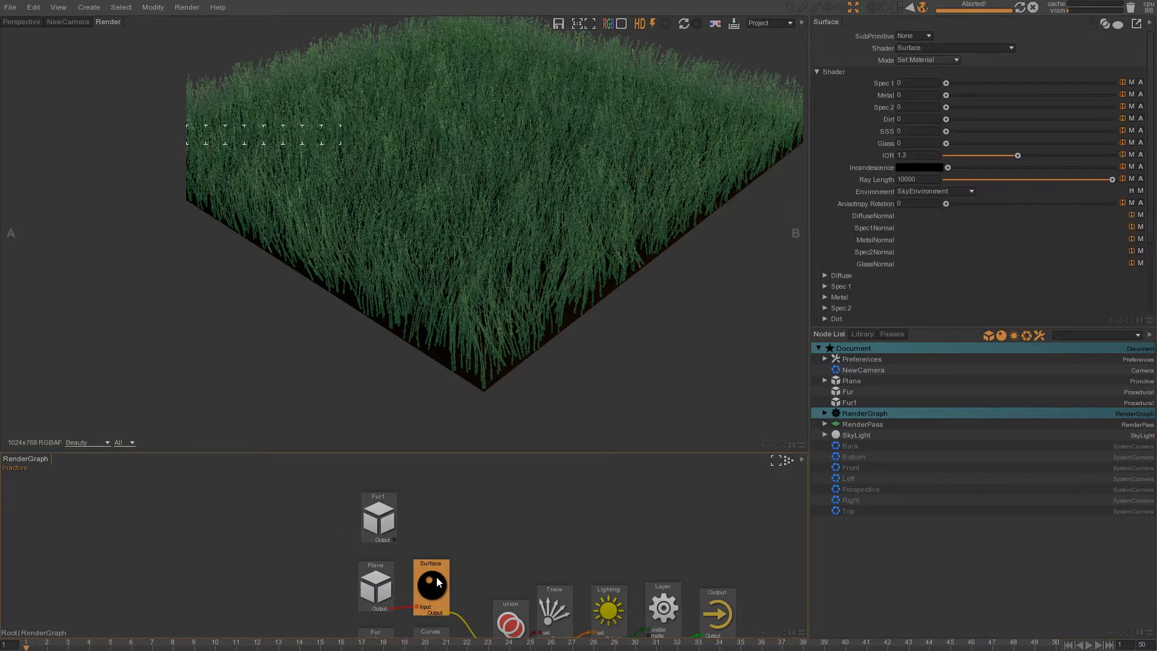
key(ctrl+d)
drag(469, 596, 440, 502)
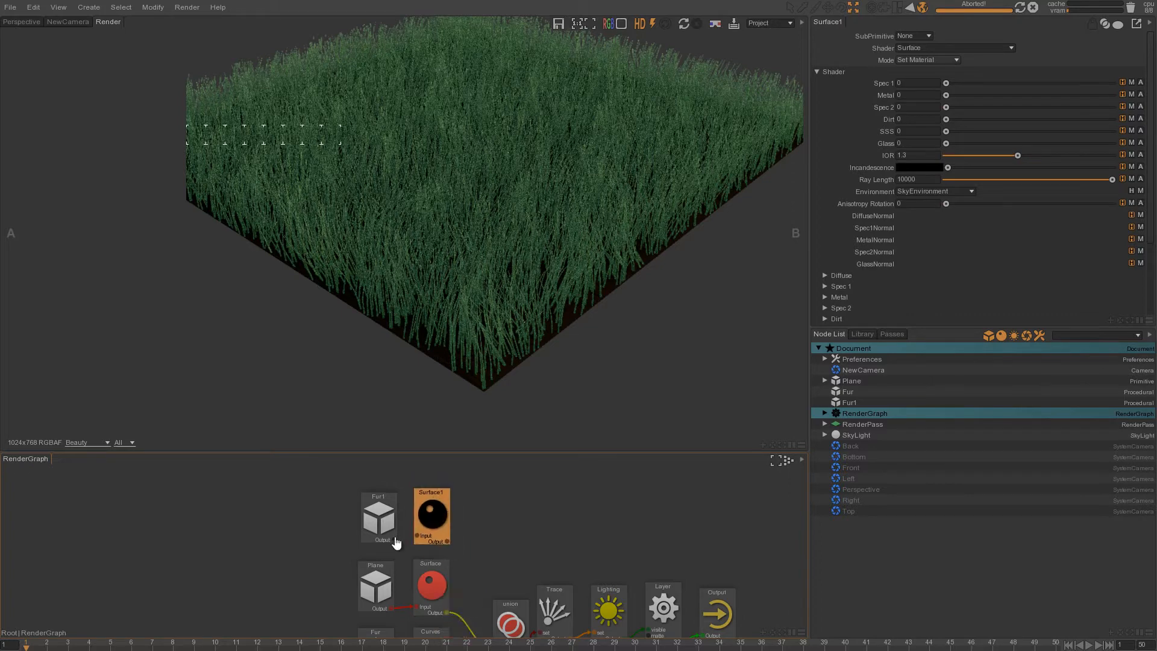
drag(394, 540, 418, 534)
middle_drag(450, 554, 391, 488)
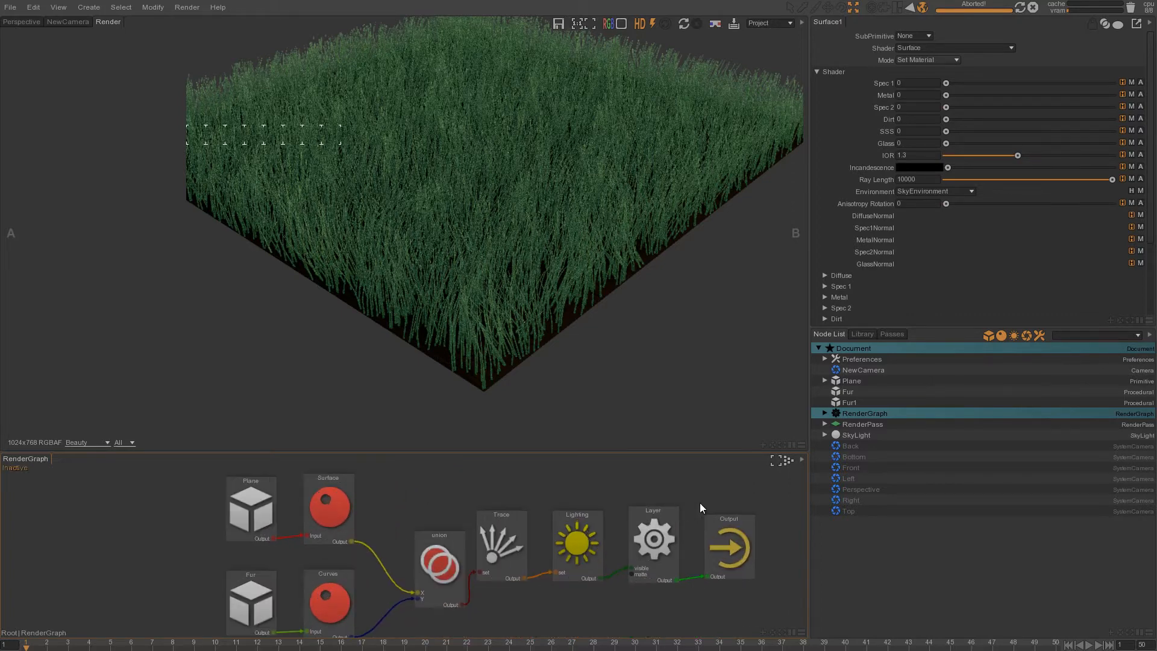
Step: Add a second union node that merges the Surface and Surface1 outputs and feeds the existing union's X input
mouse_move(769, 488)
mouse_down()
mouse_move(595, 574)
mouse_move(443, 624)
mouse_up()
drag(498, 579, 573, 574)
drag(410, 487, 454, 522)
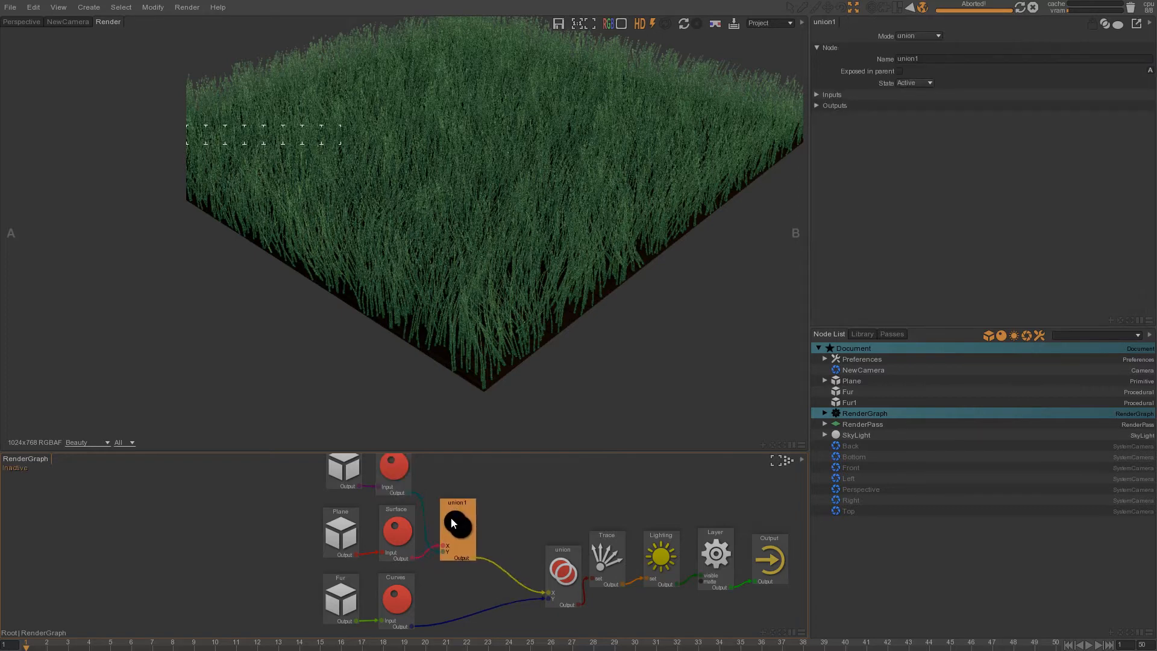
Step: Rename the Plane's Surface material to herbe_verte
click(392, 555)
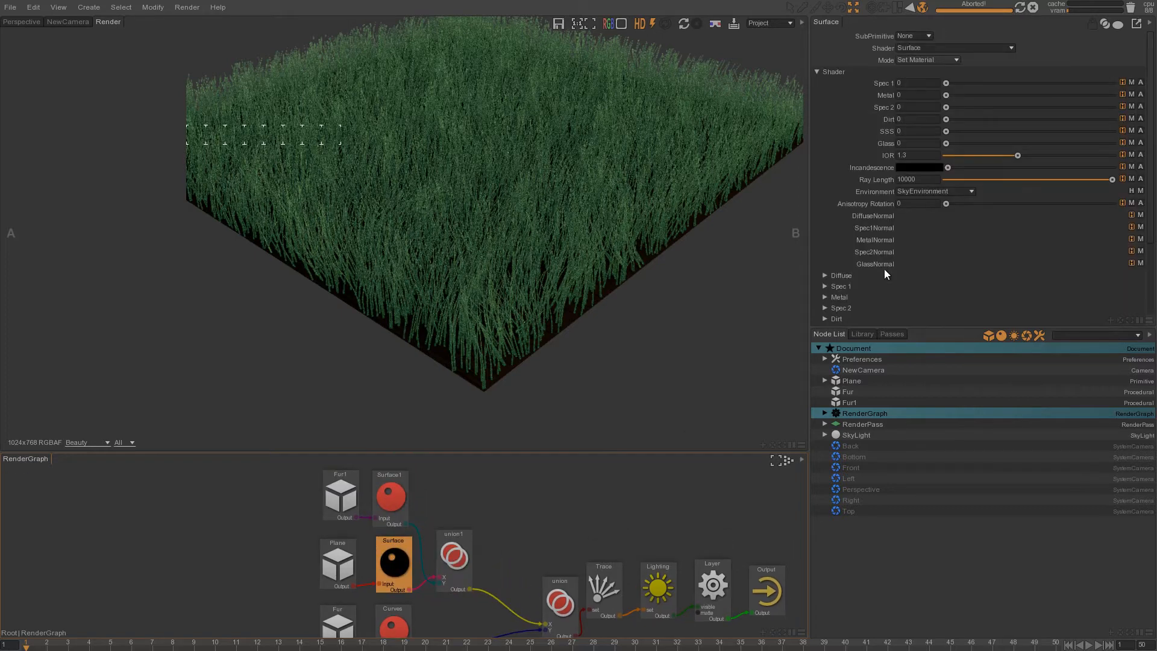
scroll(821, 290, down, 2)
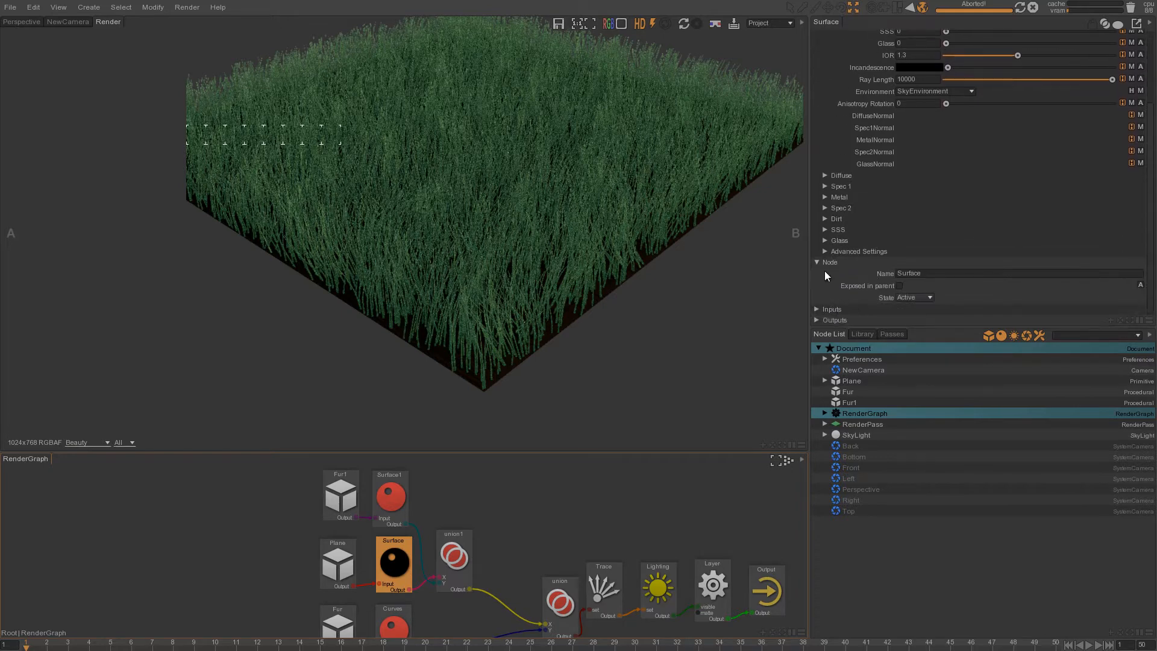
drag(942, 274, 840, 279)
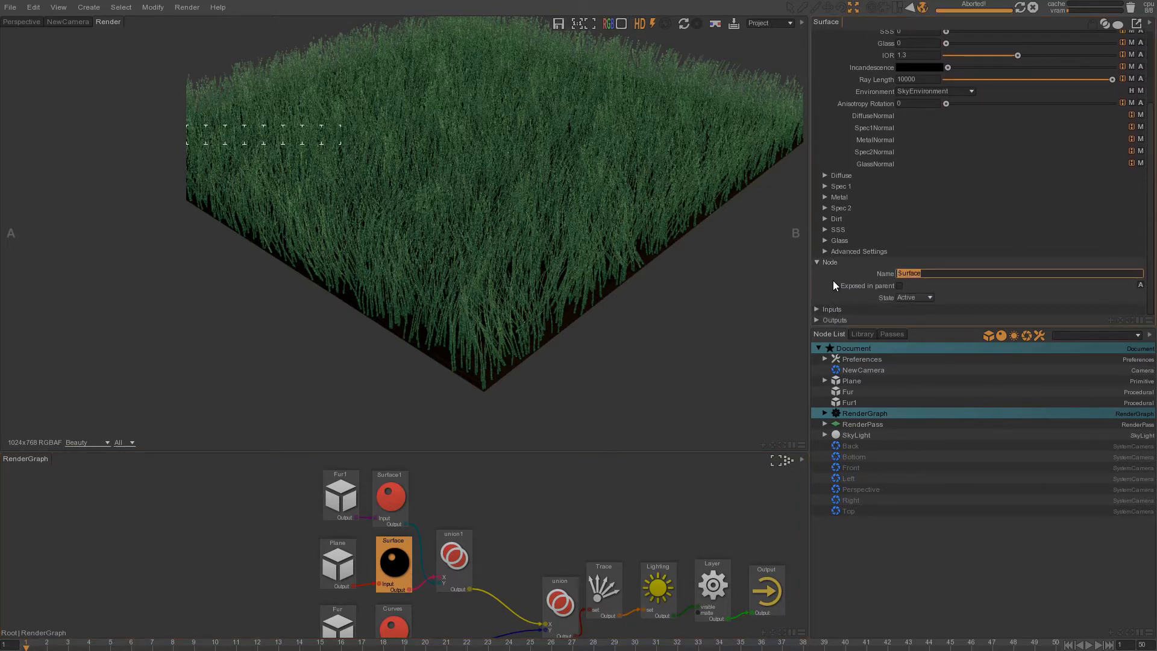
text(herbe_verte)
key(Return)
Step: Rename the Surface1 material connected to Fur1 to herbe_beige
click(380, 500)
drag(916, 279, 883, 279)
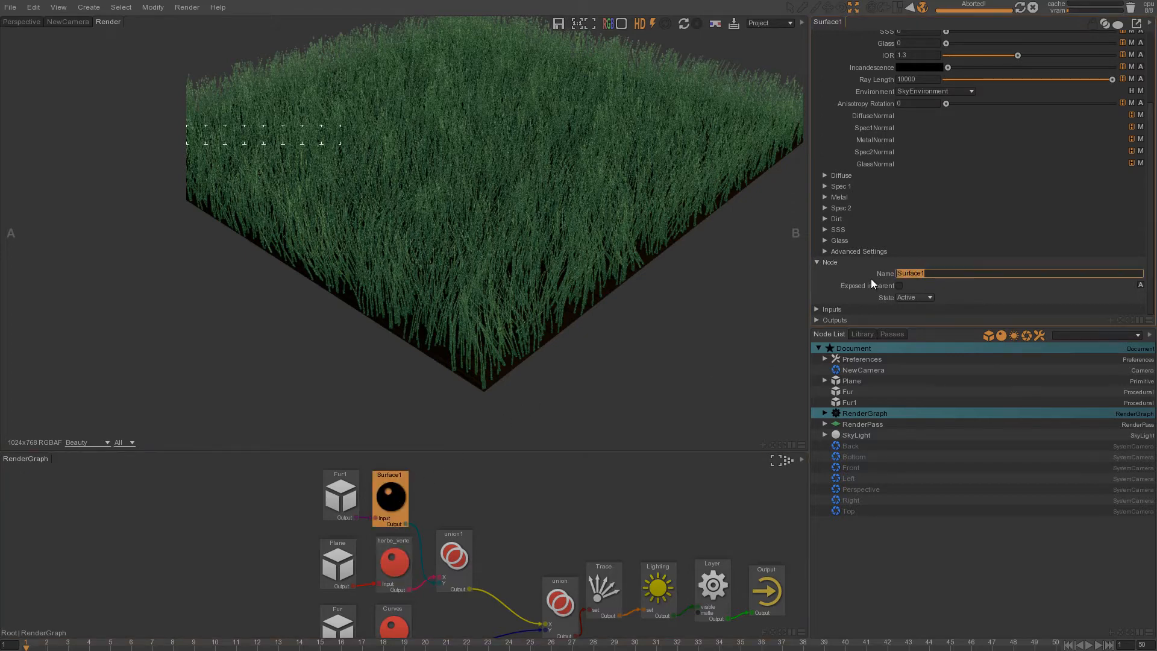
text(herbe_beige)
key(Return)
Step: Link the Plane to Fur1 as its primitive, working in the perspective view
click(13, 23)
alt+right_drag(385, 257, 401, 305)
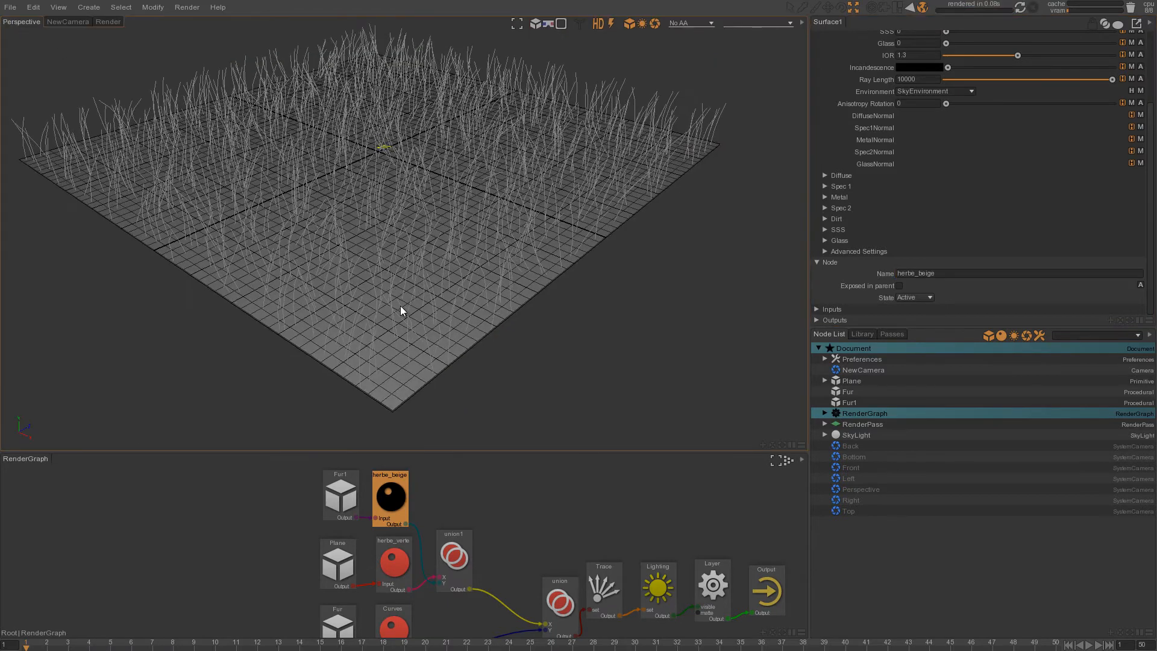
click(853, 403)
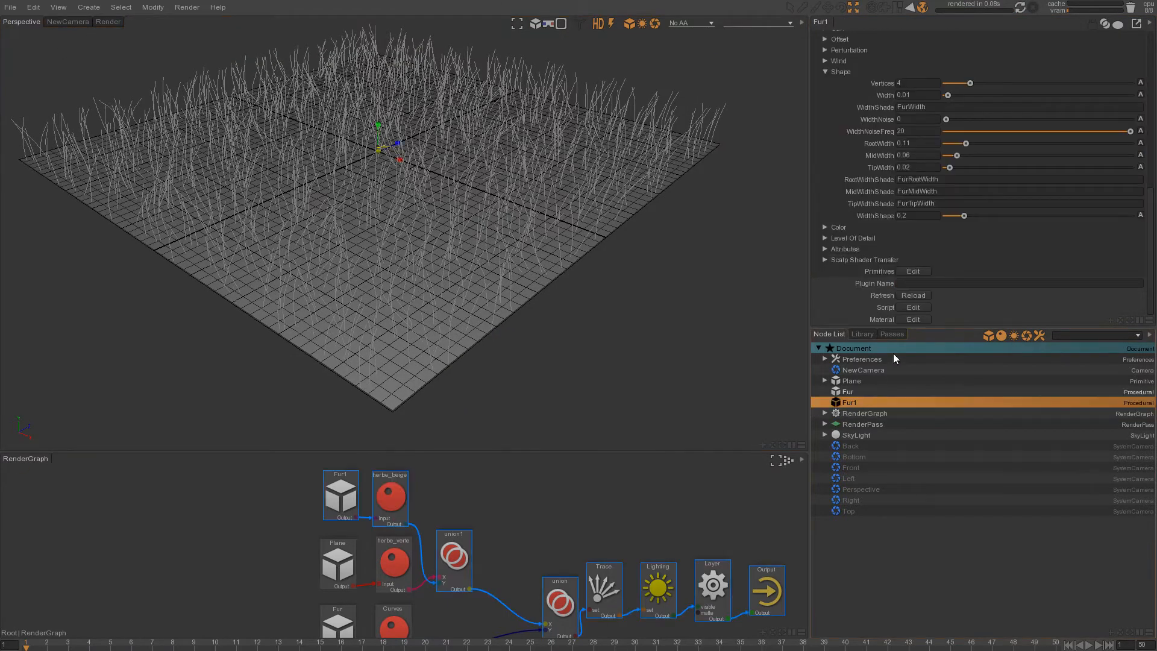
click(914, 271)
click(799, 371)
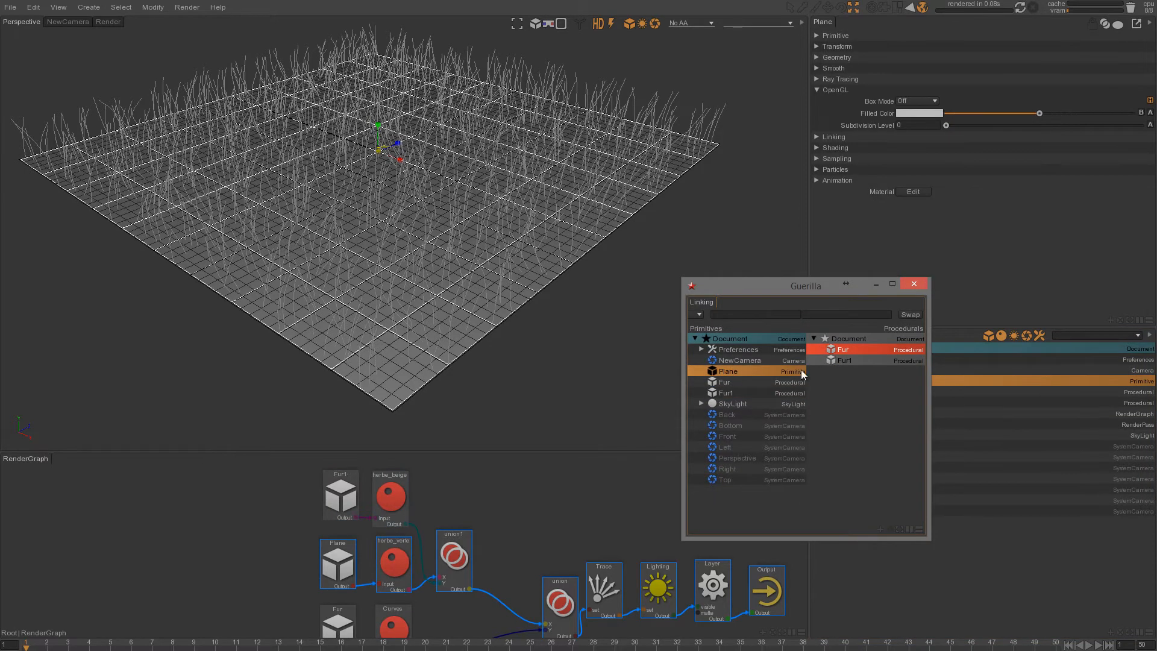
click(847, 361)
click(913, 285)
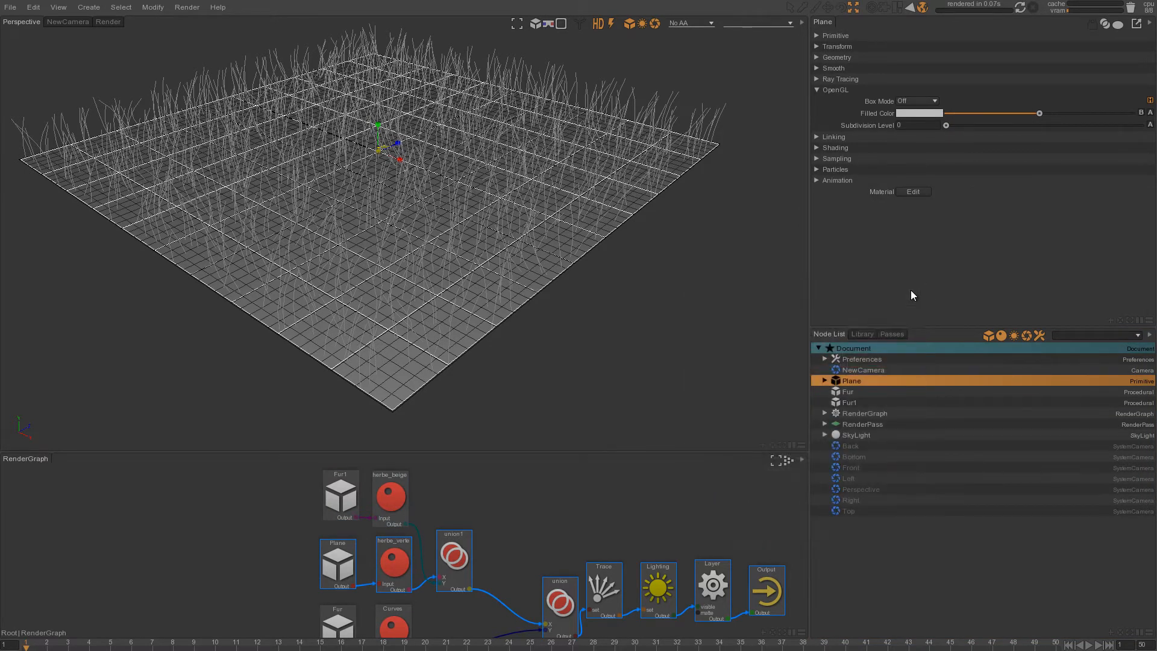
Step: Set the density of Fur1 to 5000
click(848, 403)
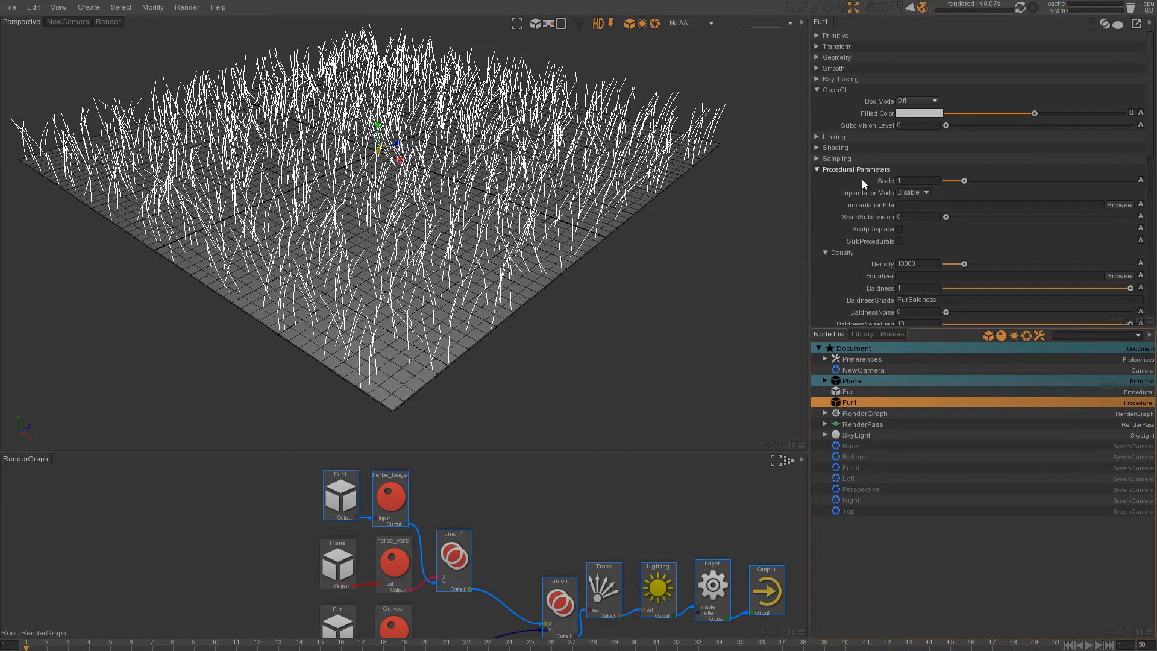
click(913, 264)
text(5000)
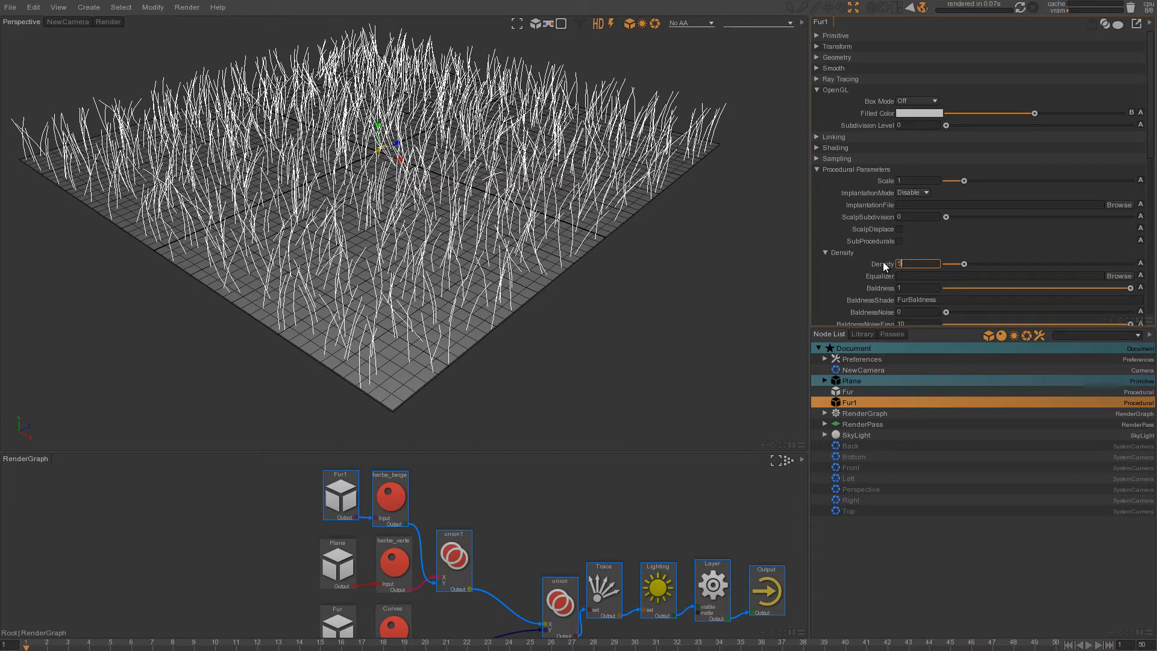
key(Return)
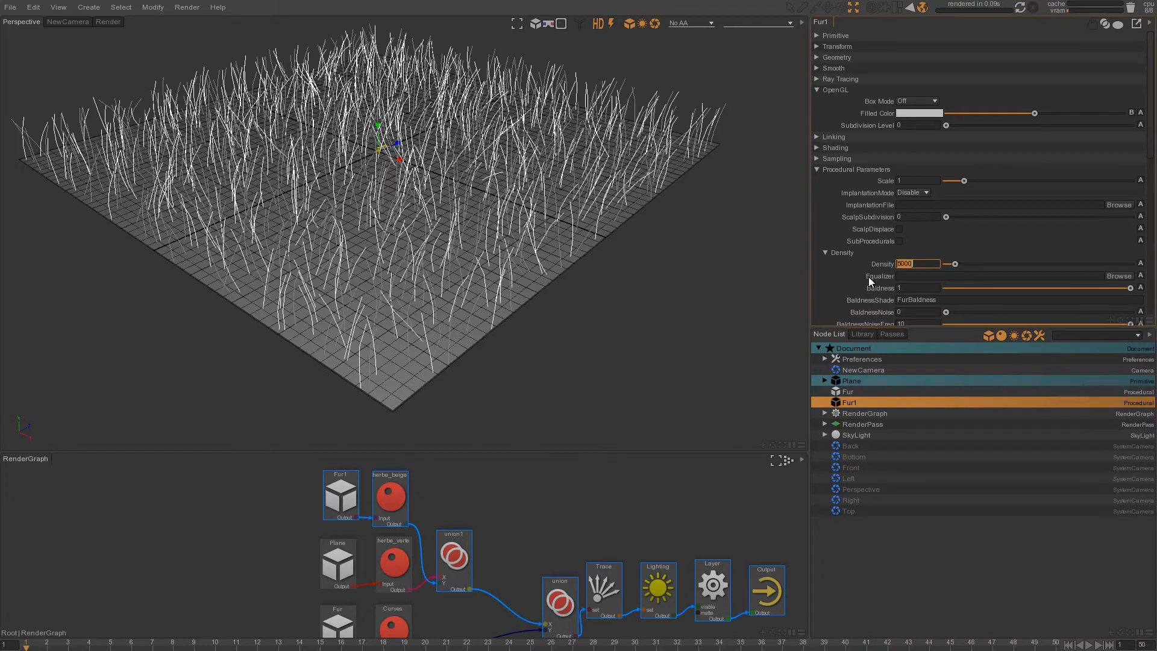
Step: Reduce the Length of Fur1 to 0.05
click(840, 253)
click(838, 264)
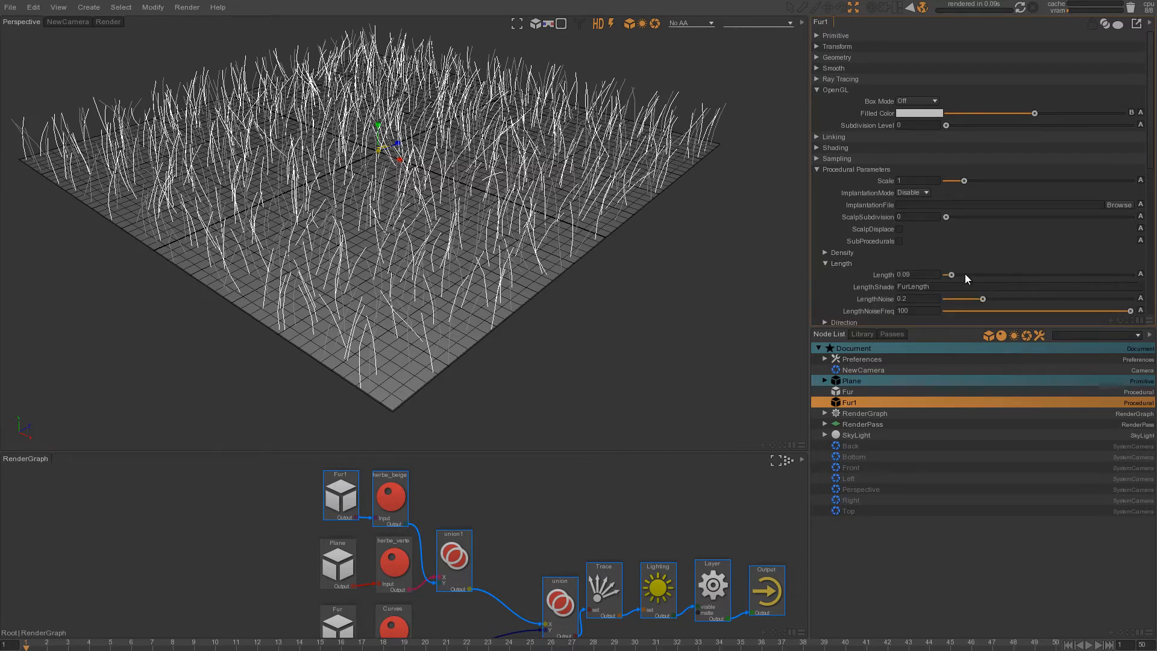
drag(950, 273, 950, 276)
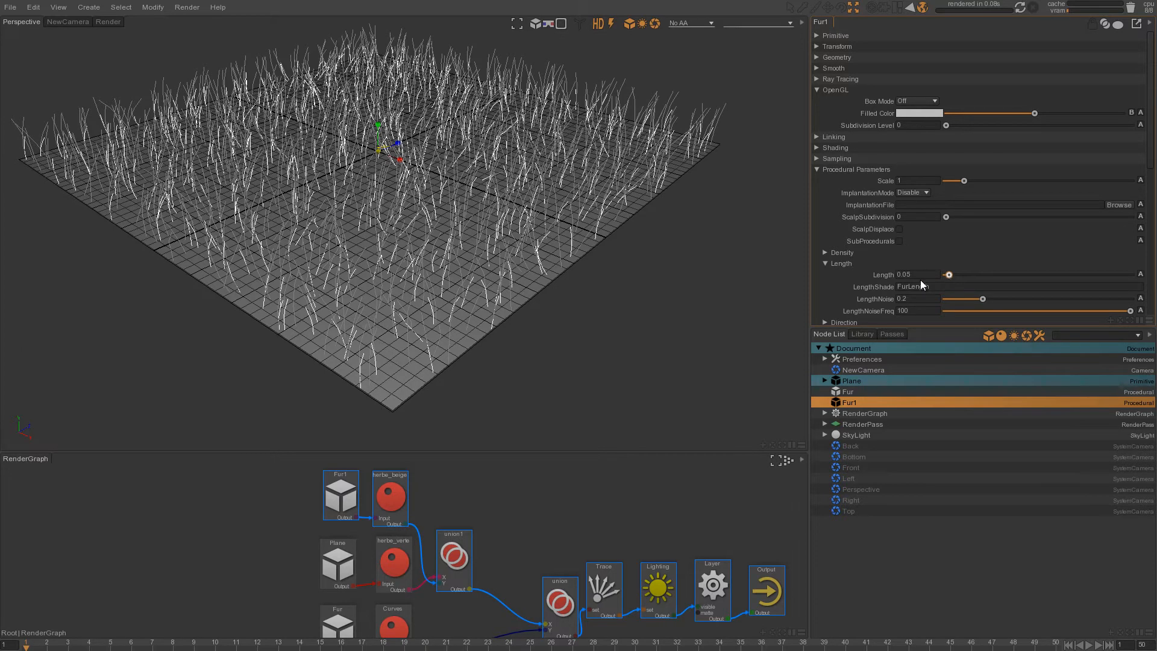
Step: Raise Fur1's RootCurl to 0.99 and its TipCurl to 1
click(840, 264)
click(838, 295)
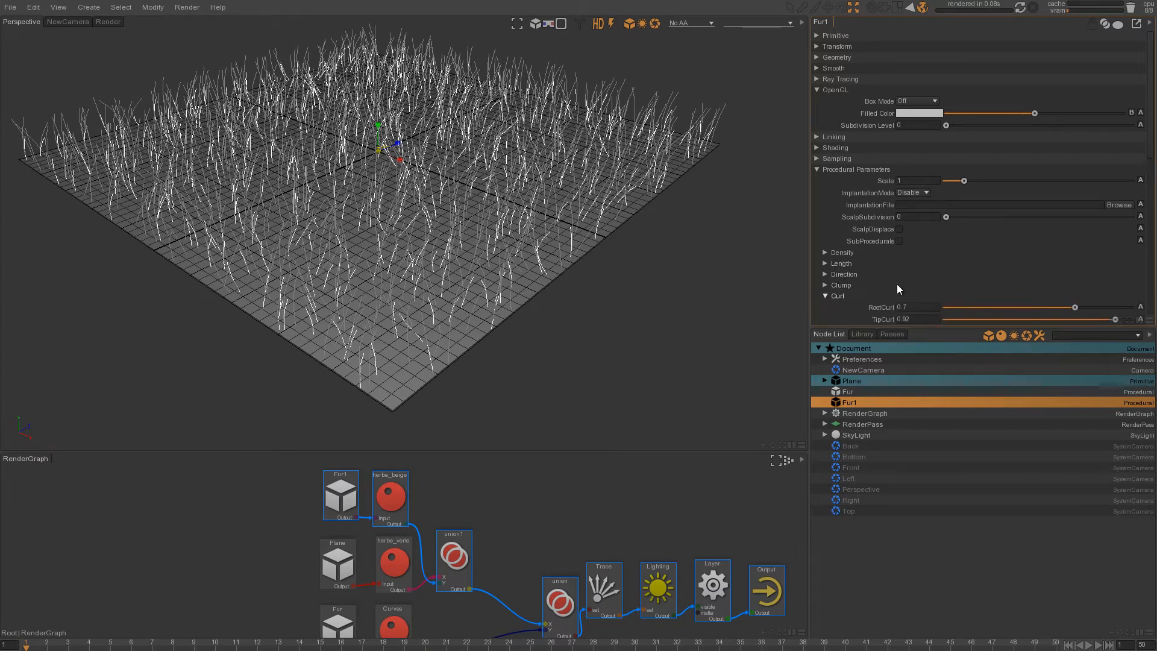
scroll(964, 271, down, 2)
mouse_move(1129, 252)
mouse_down()
mouse_move(1112, 240)
mouse_move(1128, 240)
mouse_up()
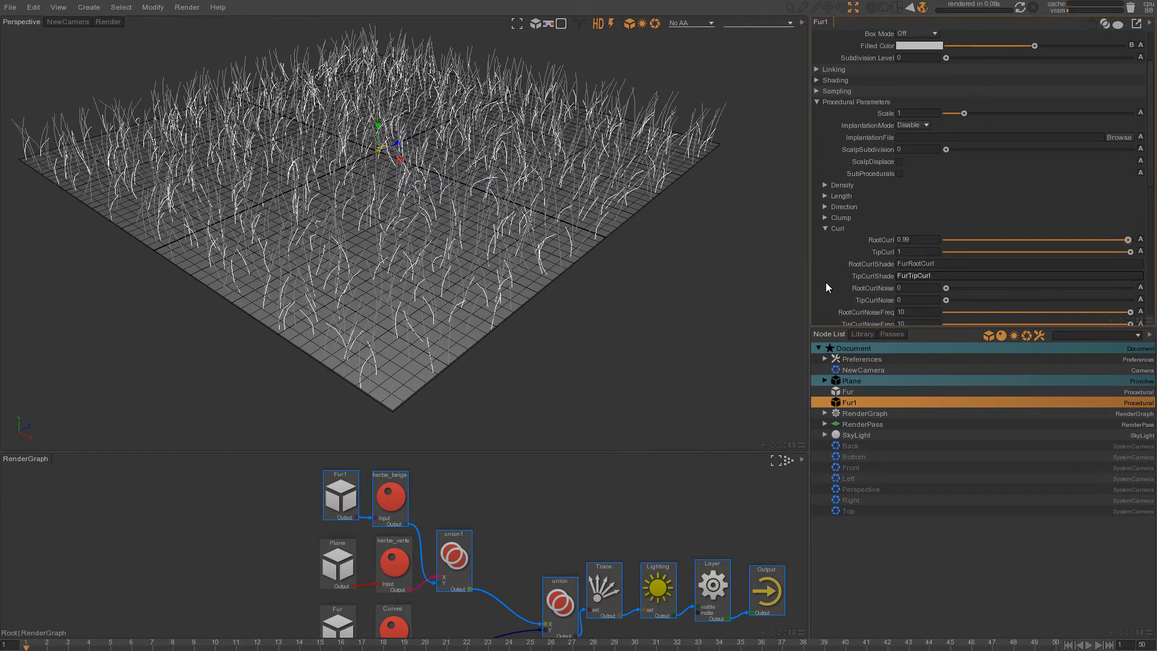
Step: Shorten Fur1's Length to 0.03 and set its perturbation Scraggle to 0.03
click(842, 196)
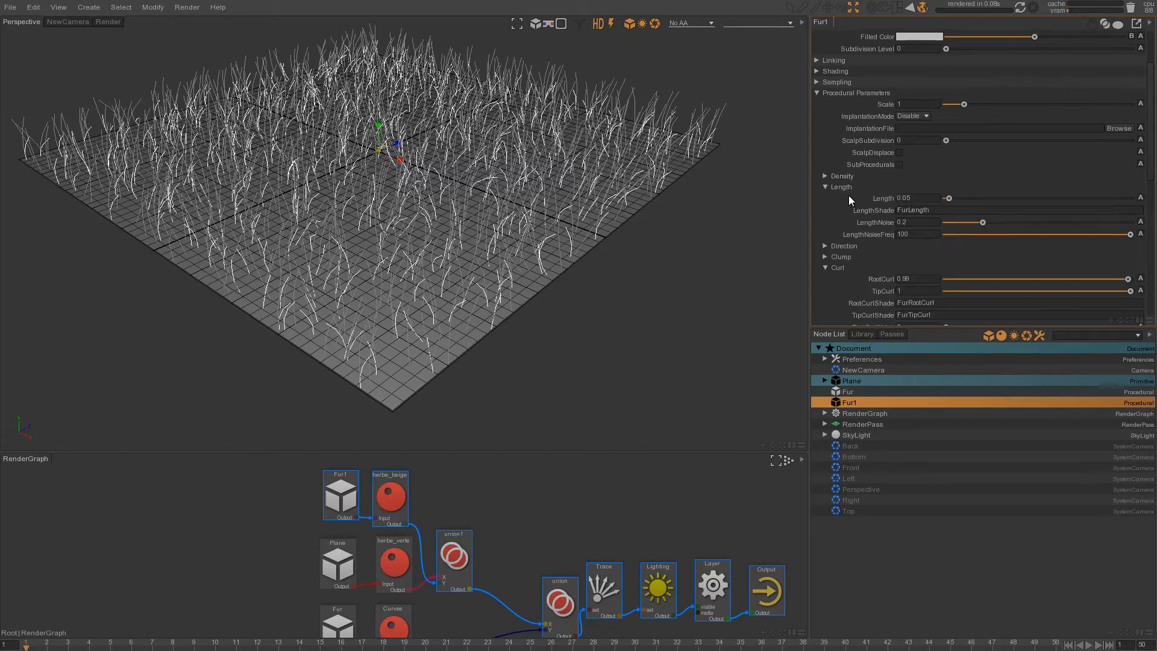
drag(964, 198, 948, 197)
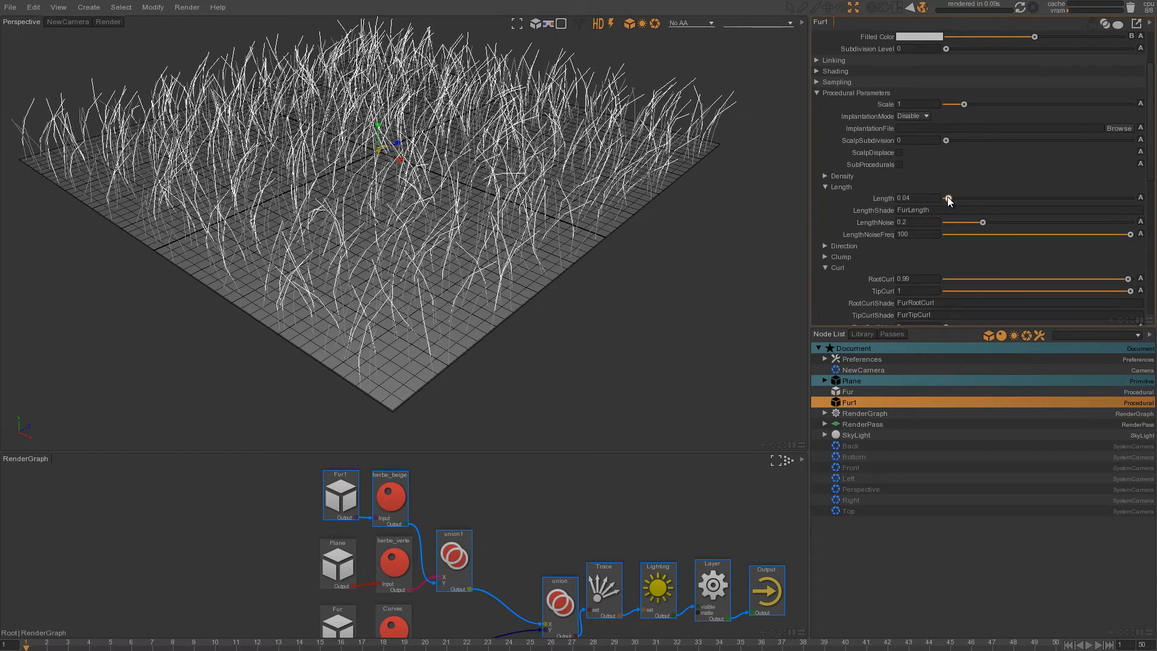
click(825, 268)
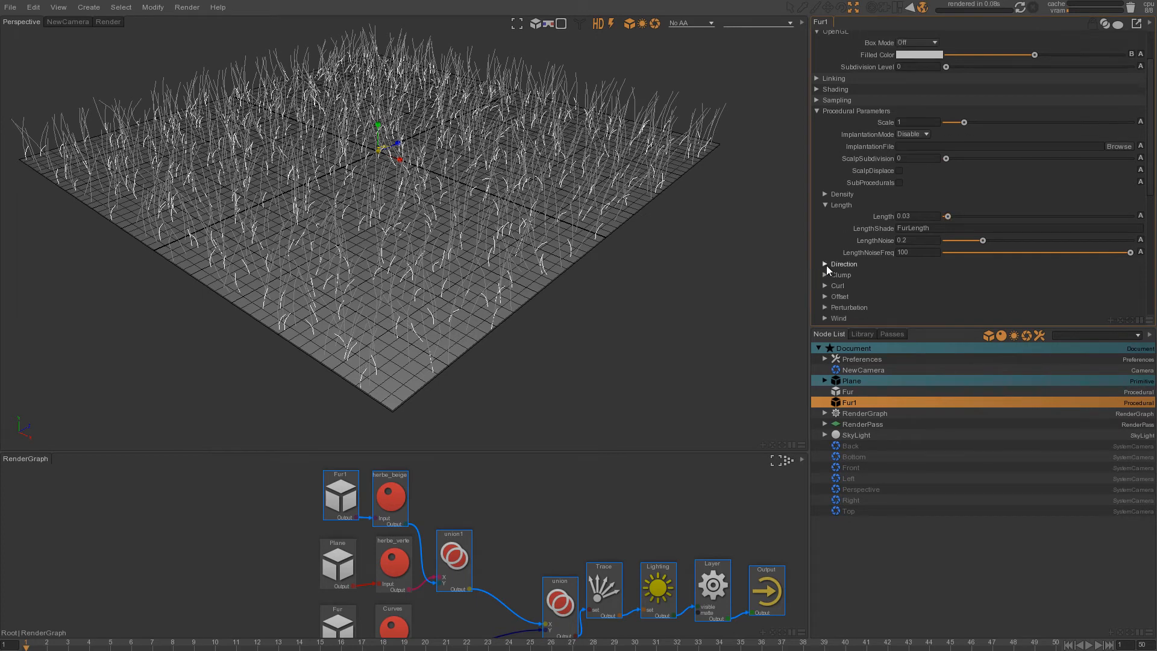
click(833, 307)
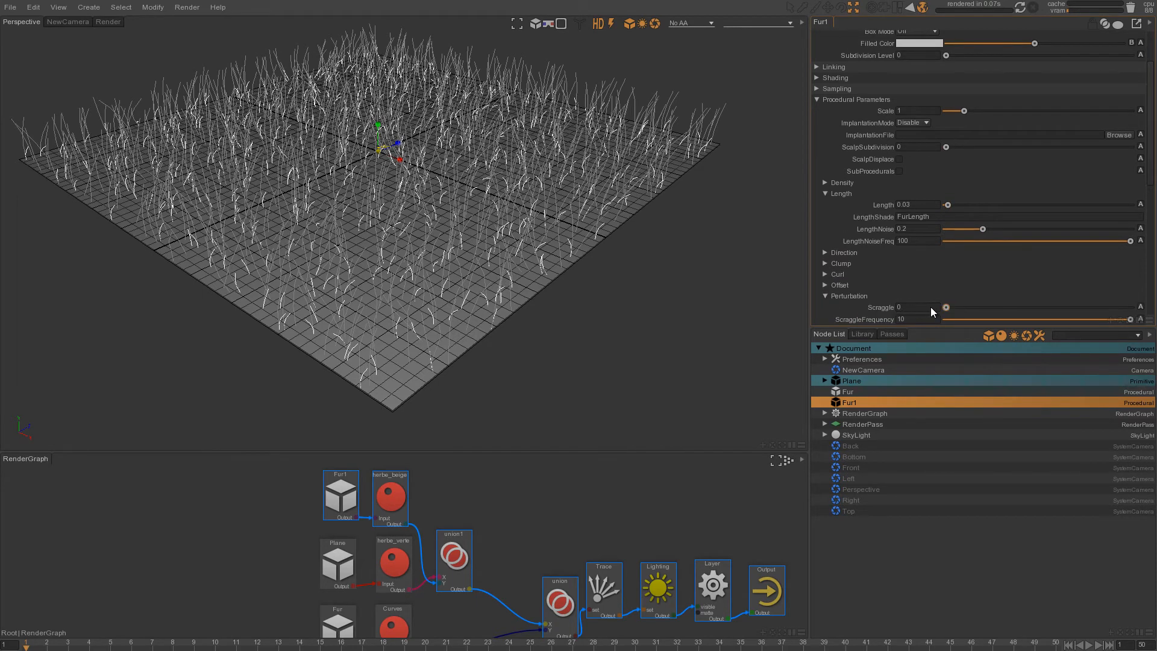
drag(949, 306, 953, 306)
Step: Set Fur1's RootCurl to 1 and lower both RootCurlNoiseFreq and TipCurlNoiseFreq to 0
click(838, 274)
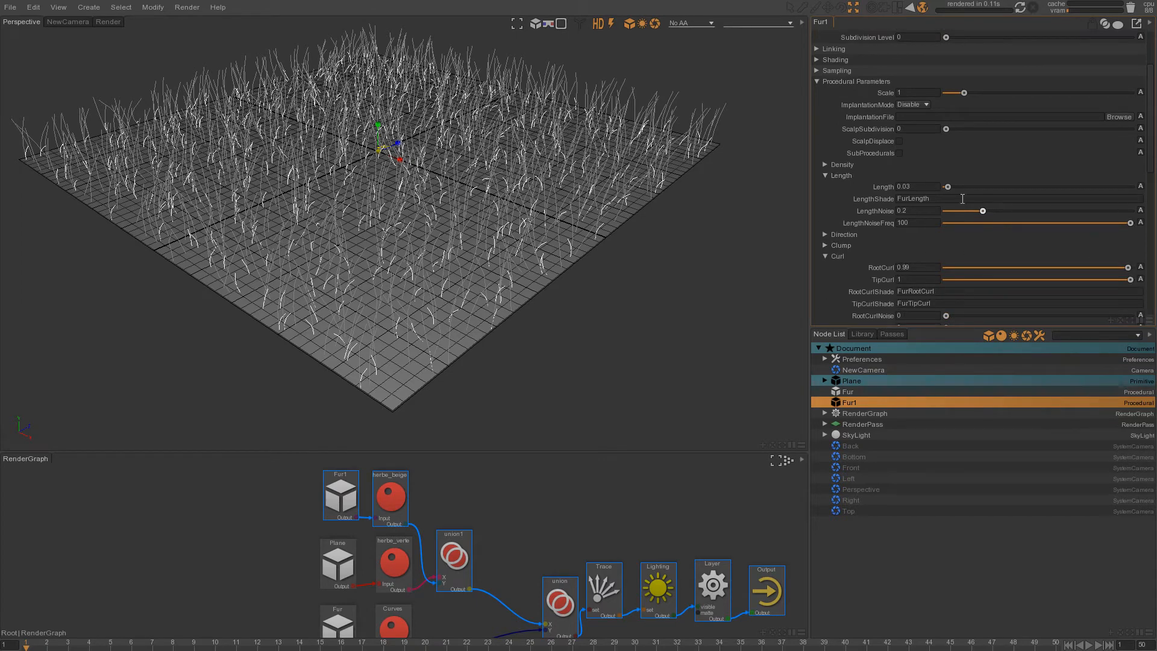
drag(1128, 268, 1156, 280)
drag(1064, 268, 1154, 272)
drag(1152, 117, 1153, 167)
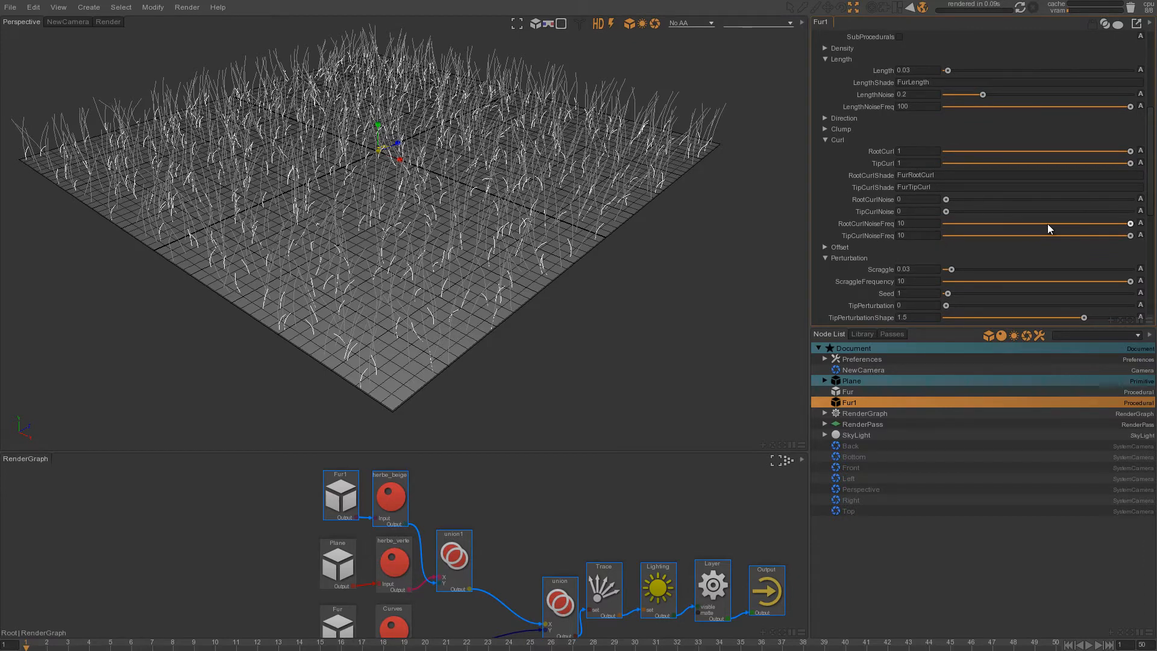
drag(1048, 223, 904, 224)
drag(1054, 236, 867, 234)
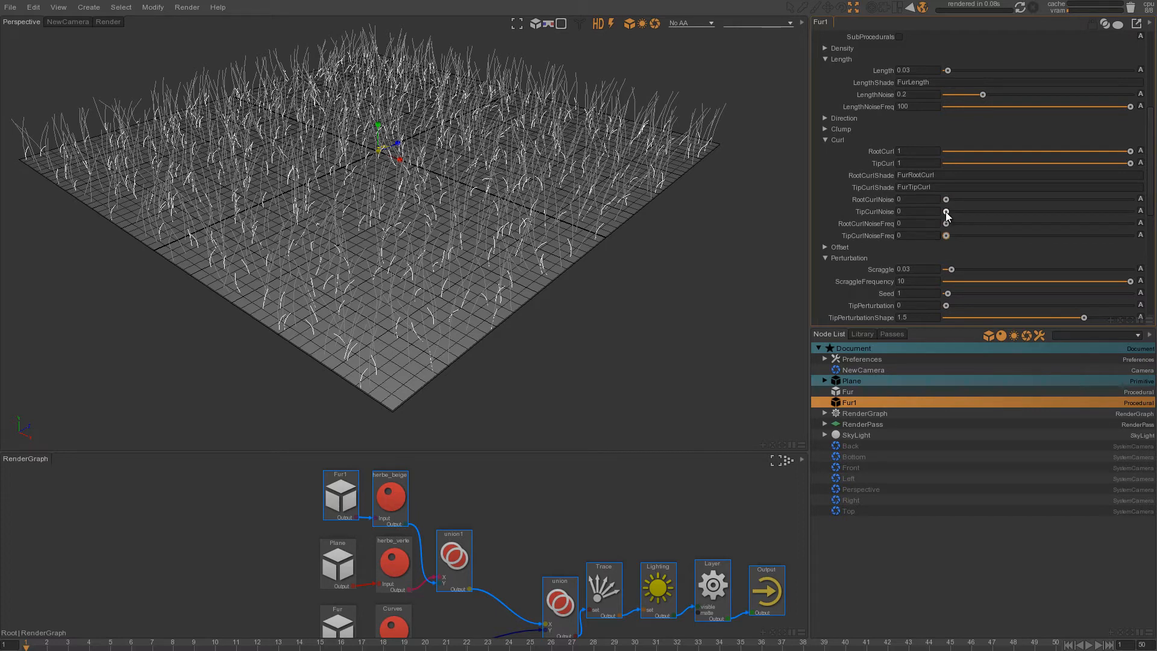
Step: Set both TipCurl and RootCurl of Fur1 to 3 for a much stronger curl
click(915, 165)
text(2)
key(Return)
text(3)
key(Return)
key(shift+Tab)
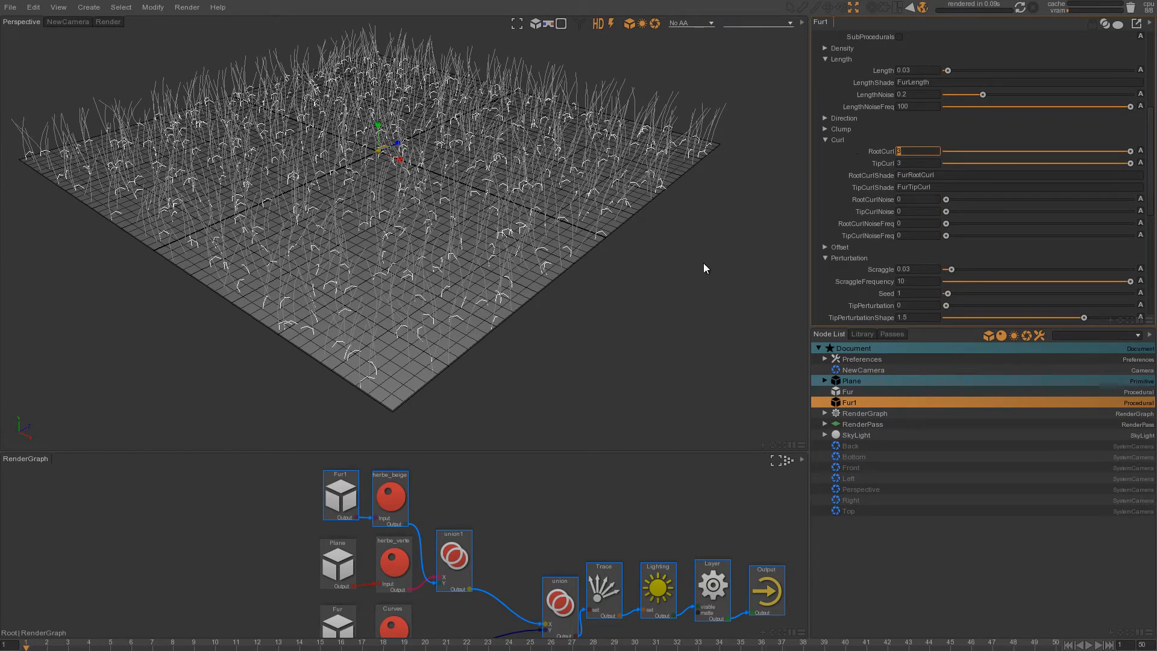
Step: Check the fur through NewCamera and start a new render
click(69, 23)
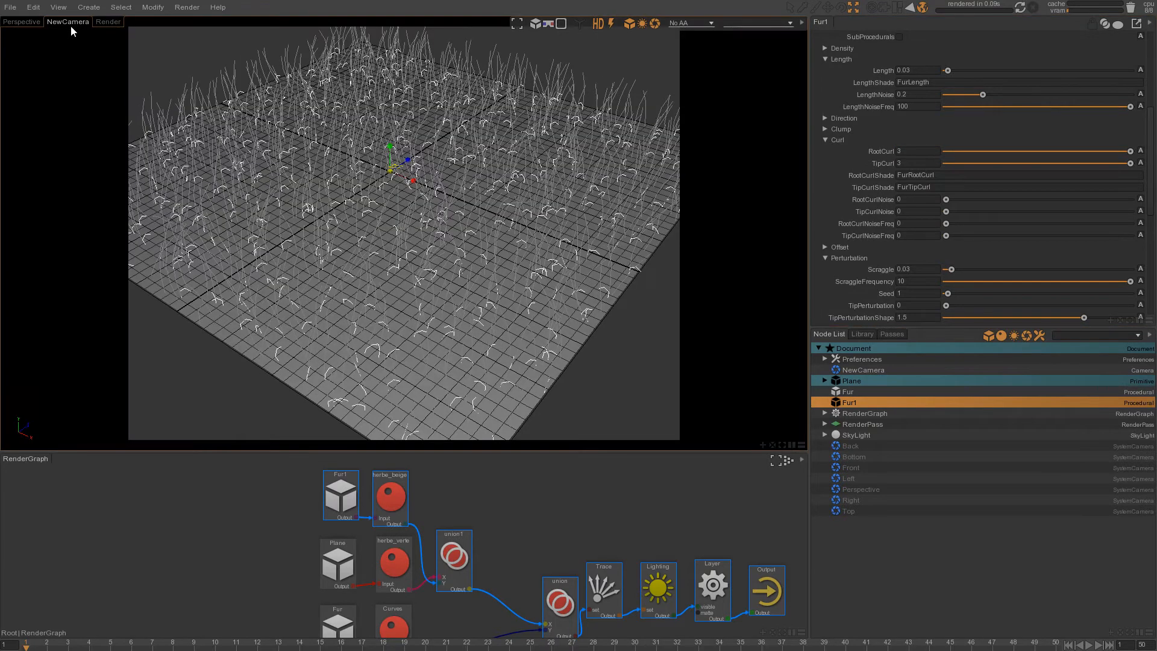
click(108, 22)
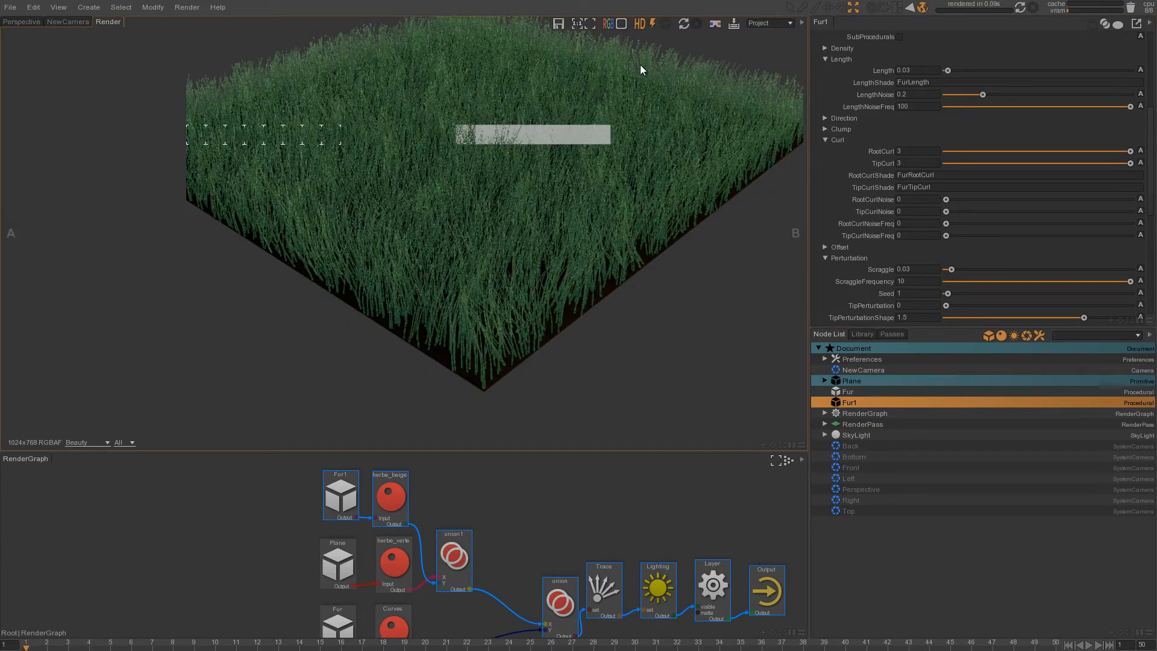
click(685, 23)
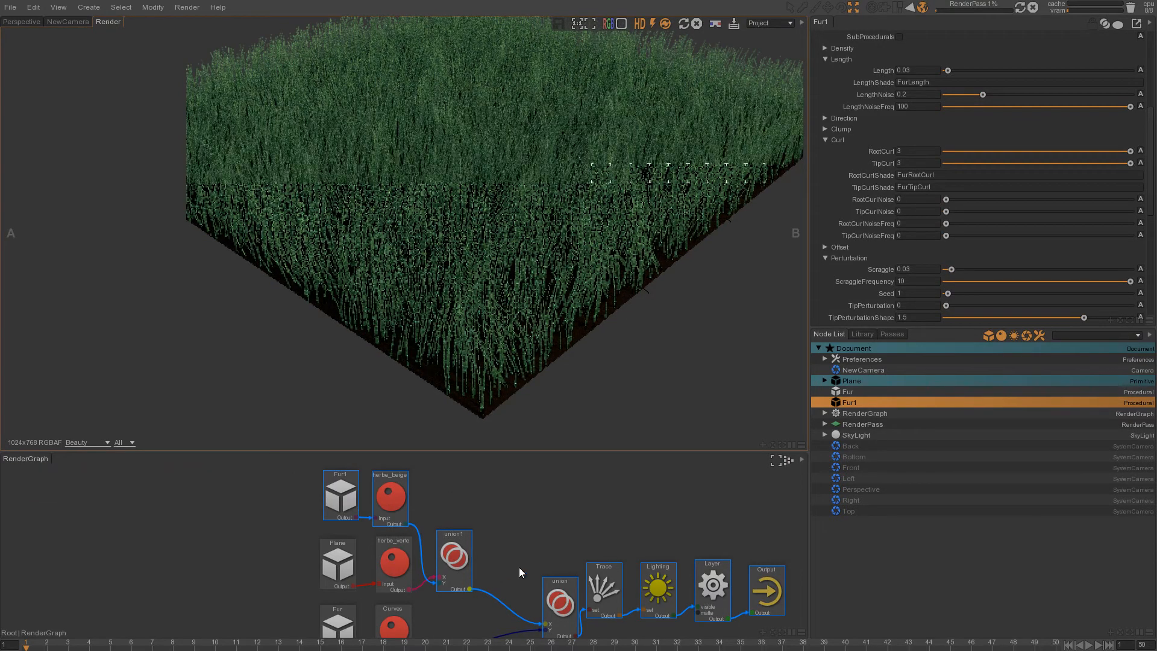
Step: Compare the herbe_beige and herbe_verte materials and examine herbe_beige's Diffuse settings
click(391, 495)
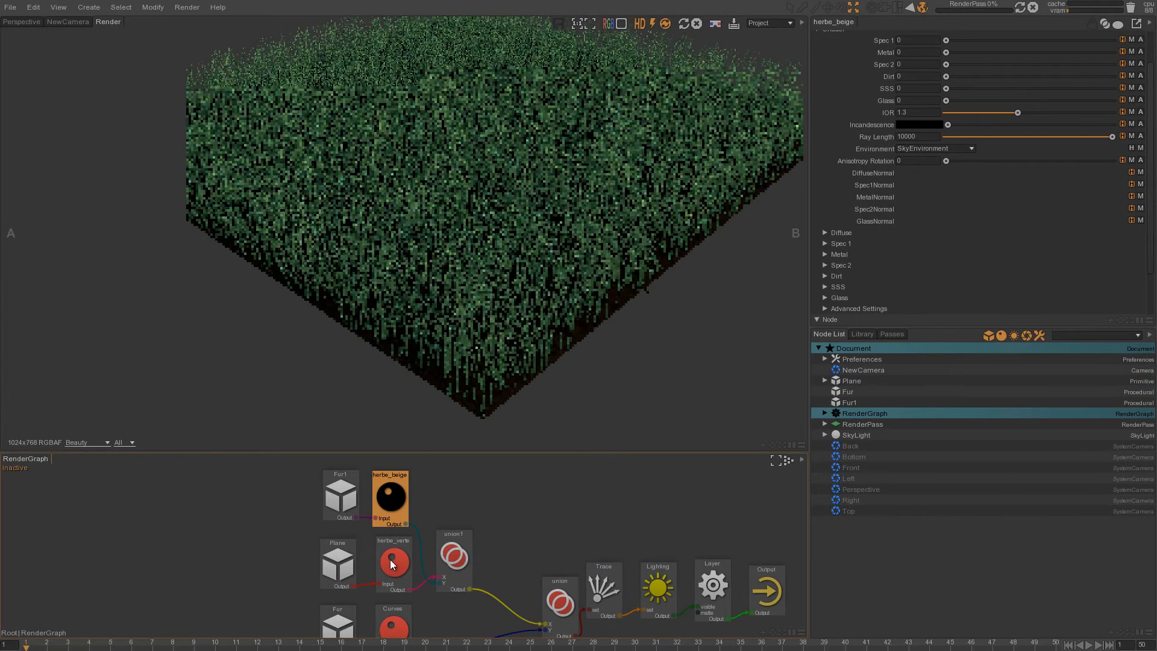
click(391, 562)
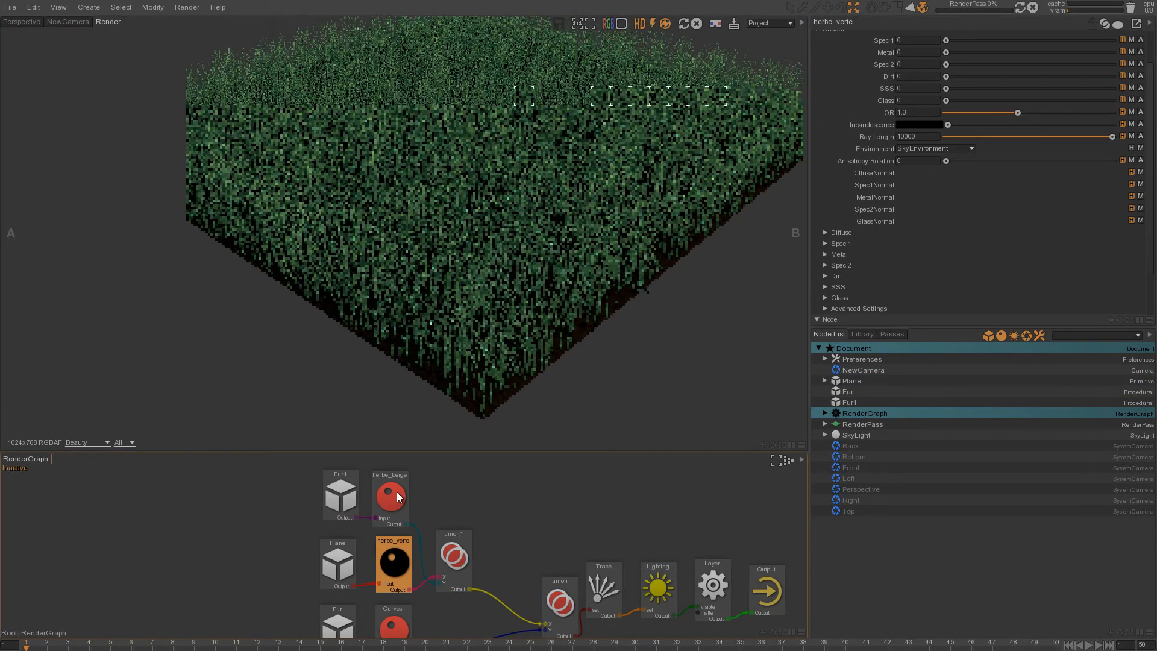
click(396, 491)
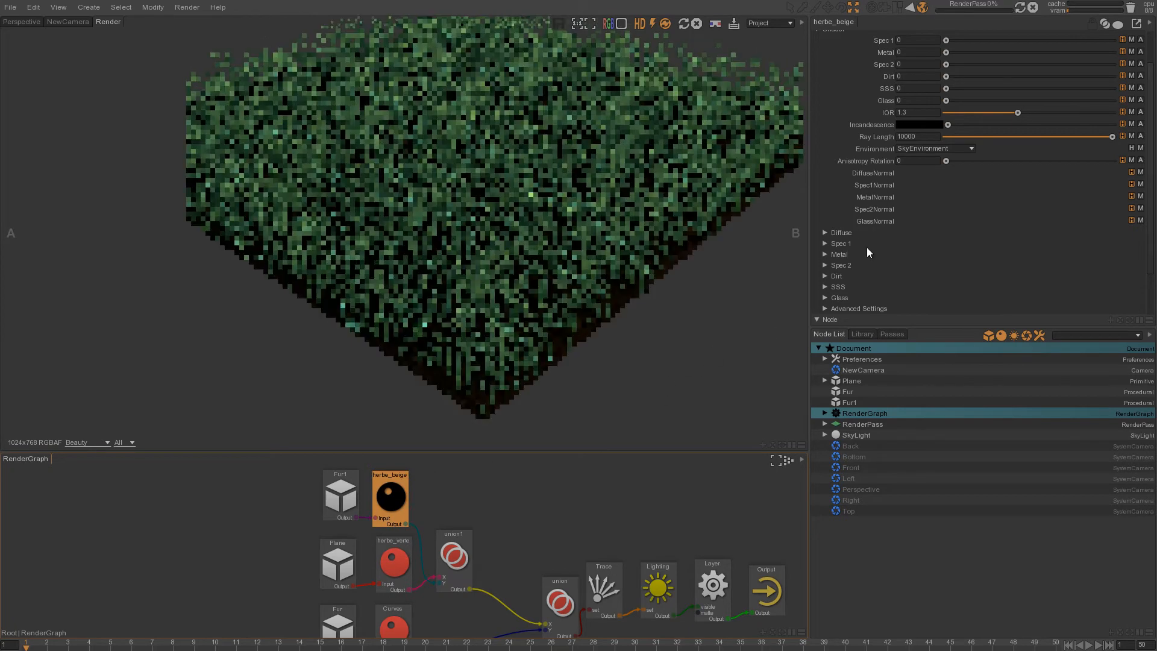
click(841, 232)
scroll(847, 234, down, 1)
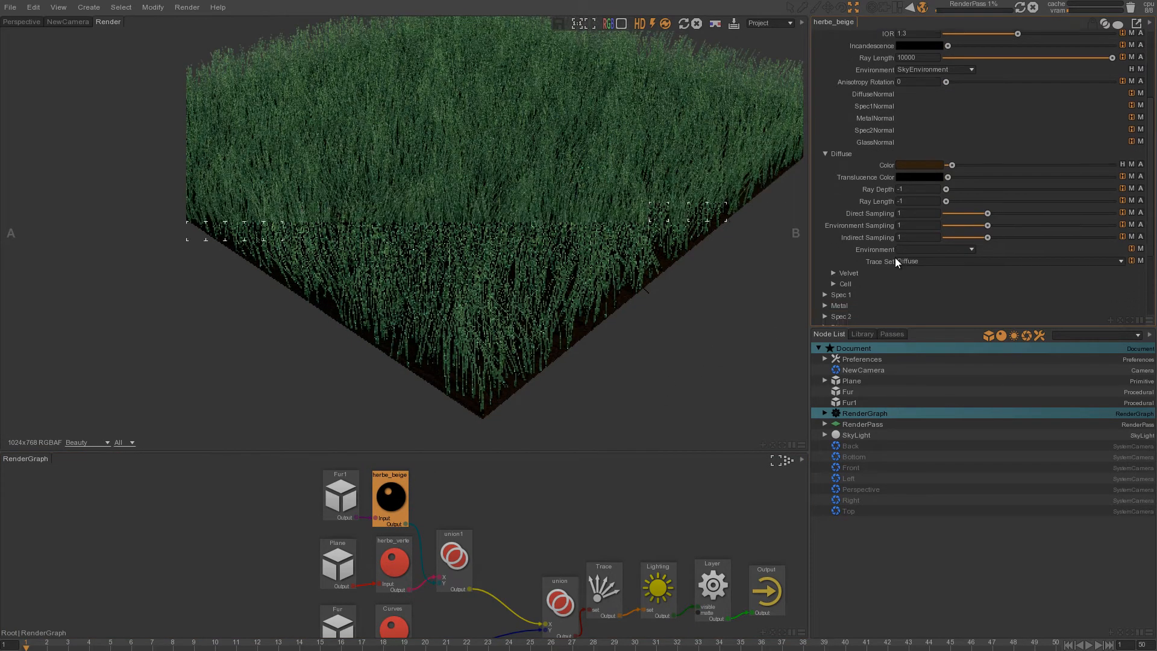
scroll(895, 258, down, 1)
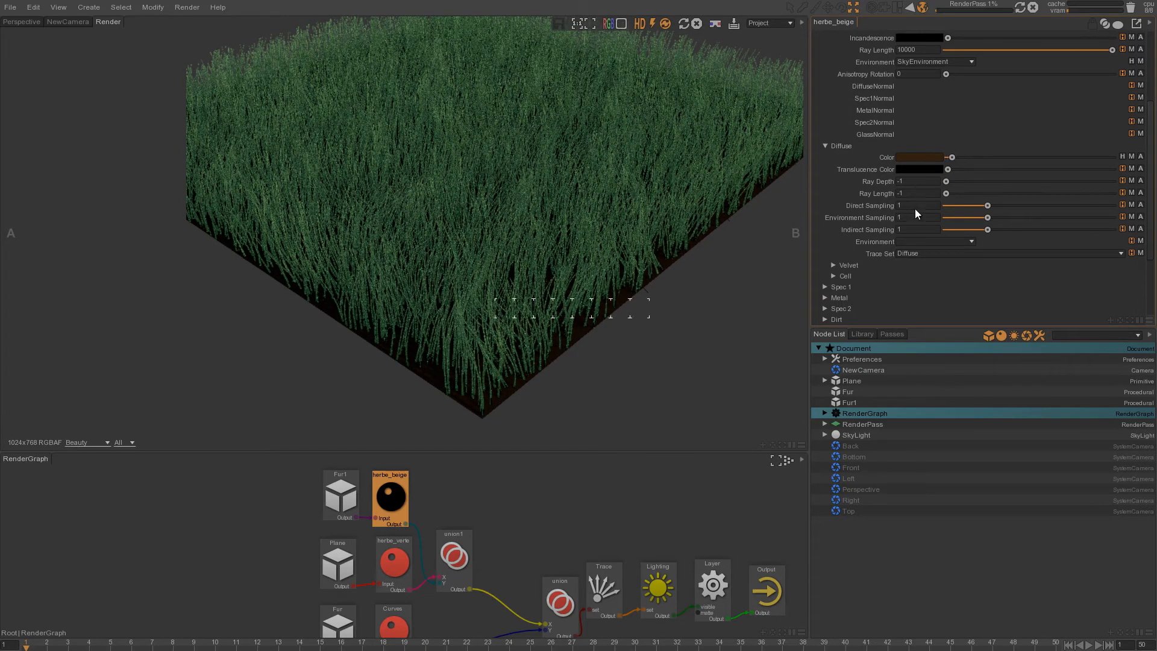
middle_drag(916, 213, 920, 221)
middle_drag(482, 514, 472, 525)
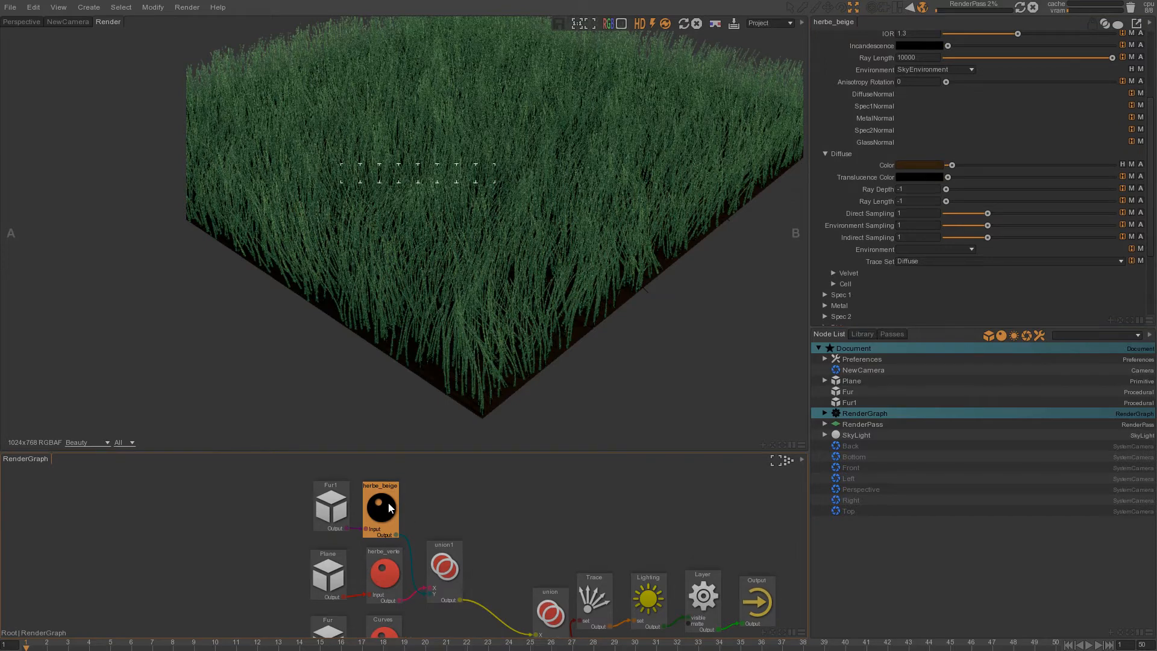
Step: Delete the herbe_beige Surface material and move the Fur1 node below the Fur node in the render graph
drag(380, 505, 383, 502)
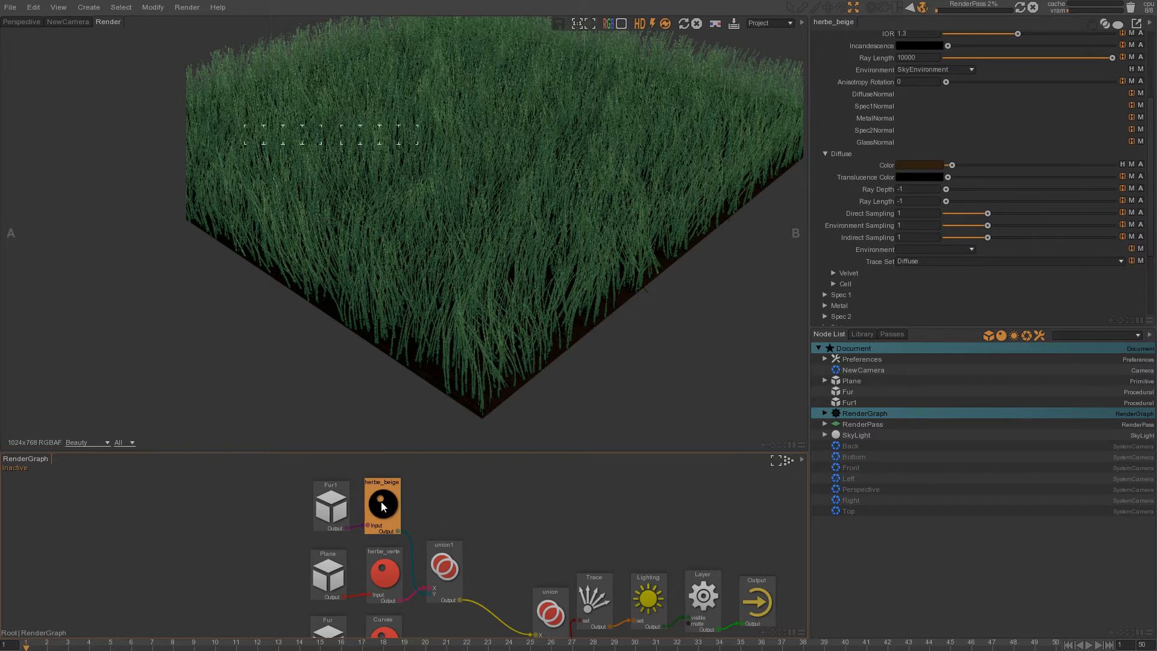
key(Delete)
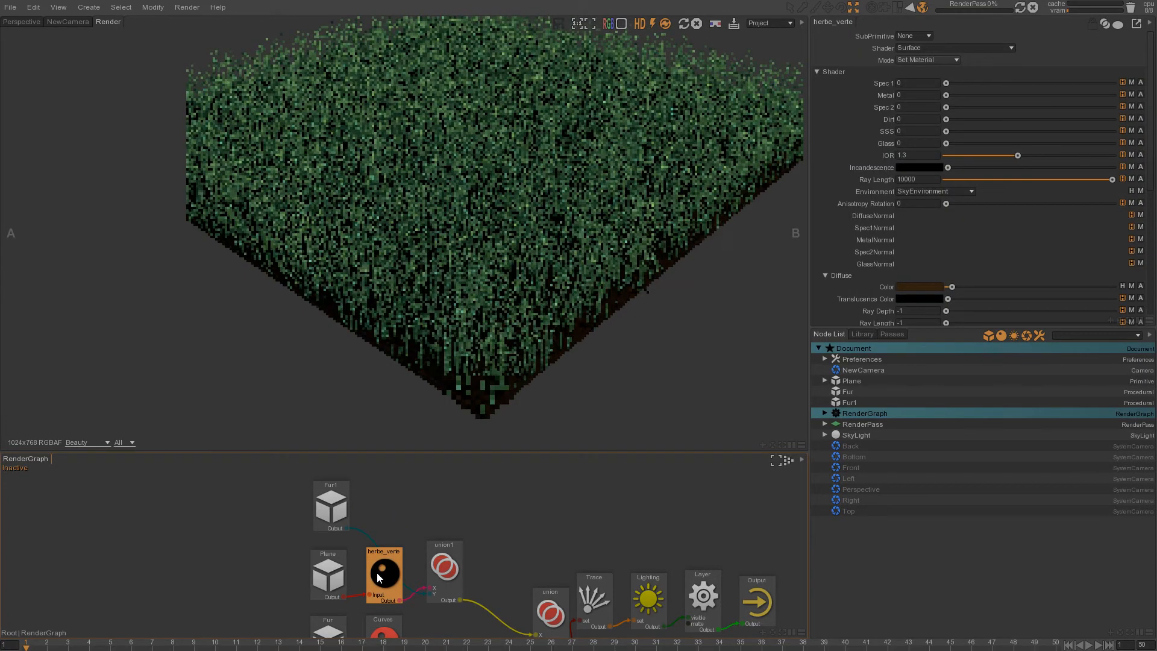
middle_drag(397, 570, 389, 512)
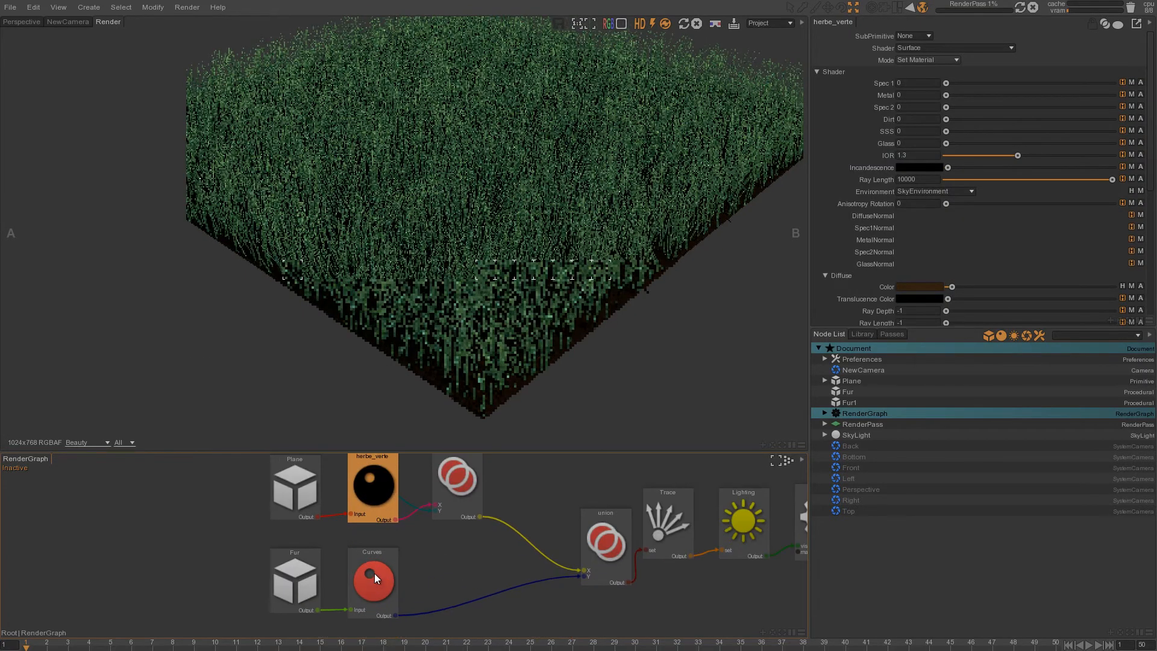
scroll(378, 543, down, 2)
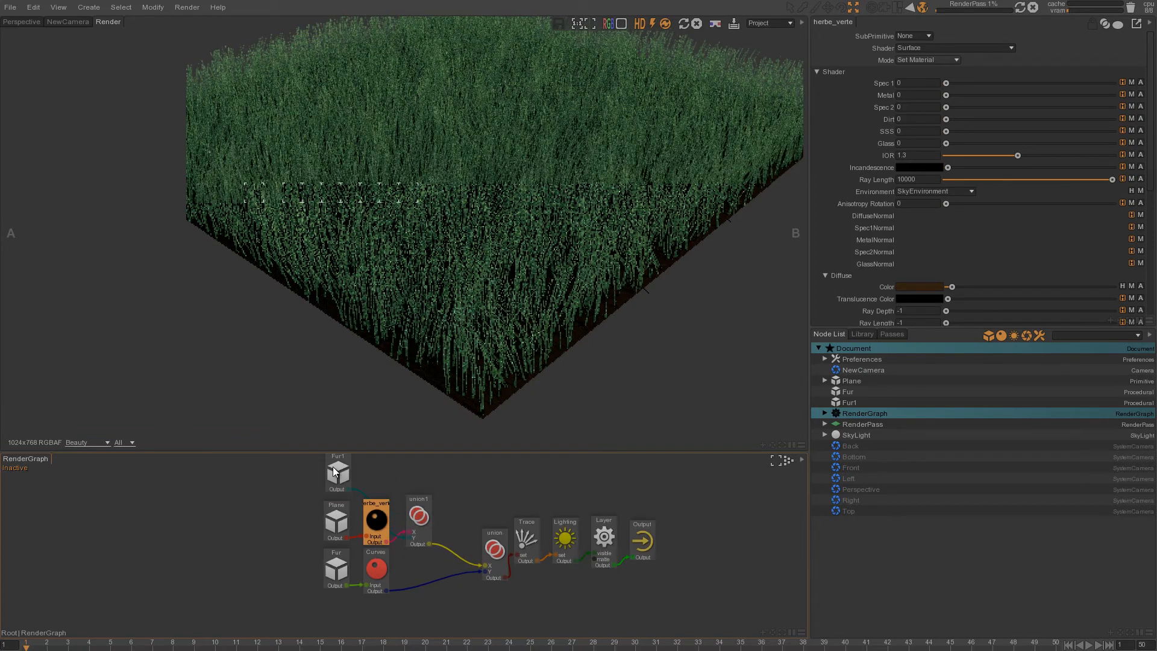
drag(338, 473, 332, 612)
drag(419, 517, 429, 524)
Step: Duplicate the Curves material and place the copy beside the Fur1 node
click(376, 569)
key(ctrl+c)
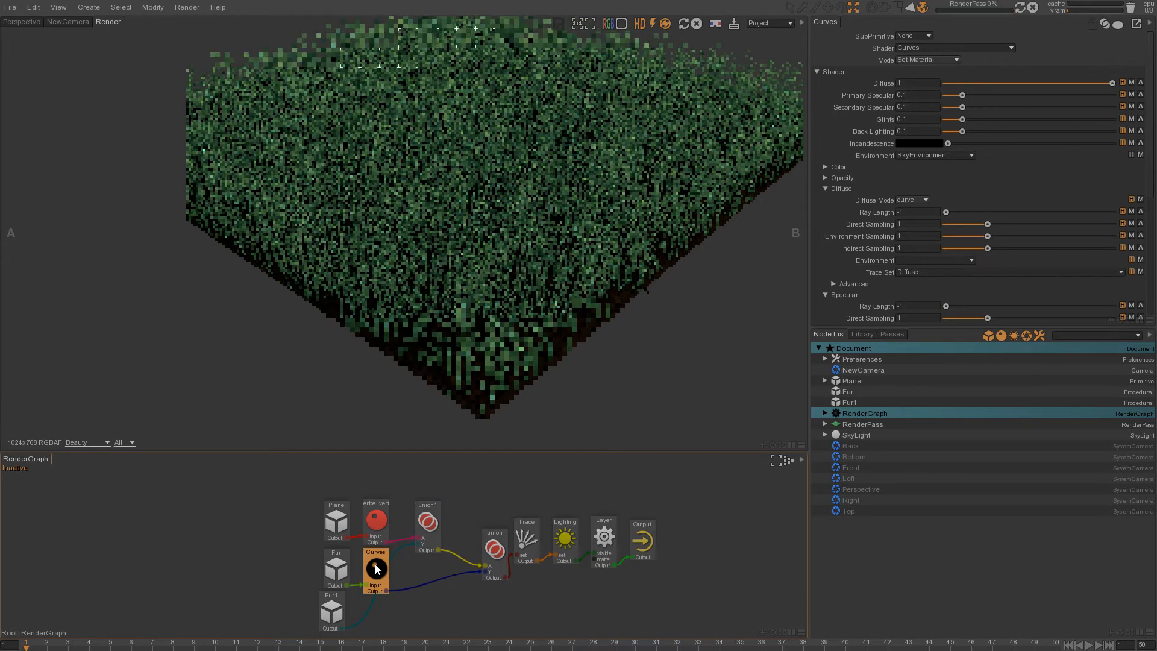
click(380, 606)
key(ctrl+v)
drag(402, 605, 387, 610)
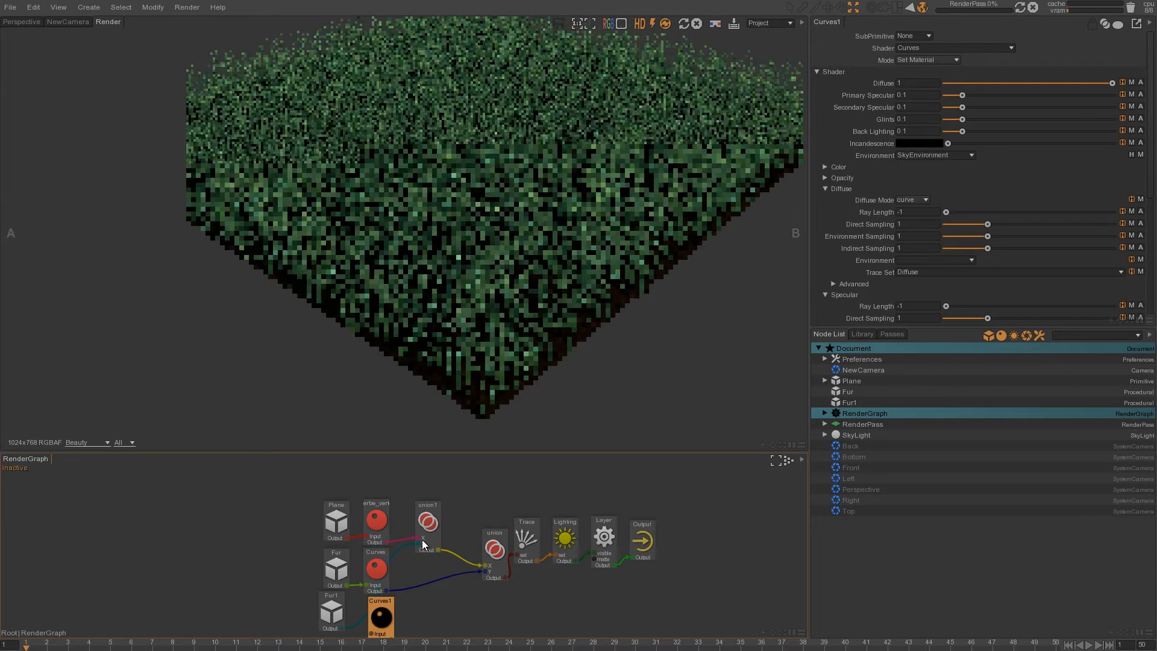
Step: Wire Fur1 into Curves1, and combine the Curves and Curves1 outputs through a new union node feeding the main union
mouse_move(427, 542)
mouse_down()
mouse_move(408, 576)
mouse_move(424, 541)
mouse_move(429, 556)
mouse_up()
middle_drag(429, 555, 429, 443)
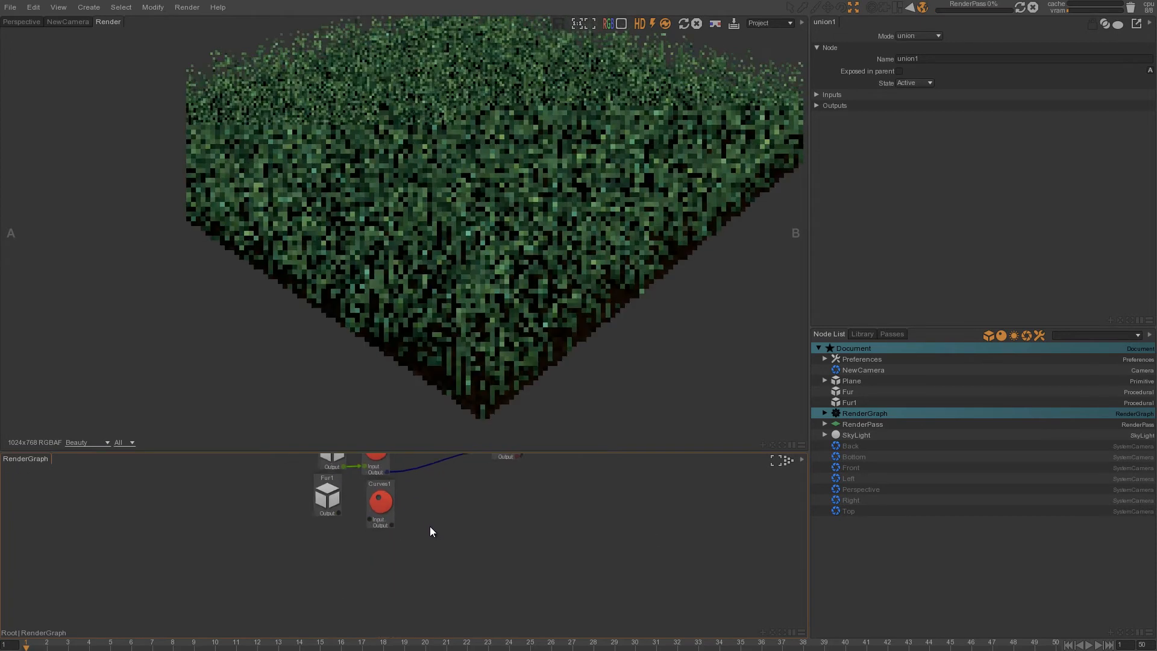
scroll(429, 526, up, 2)
middle_drag(410, 536, 419, 586)
drag(334, 557, 454, 487)
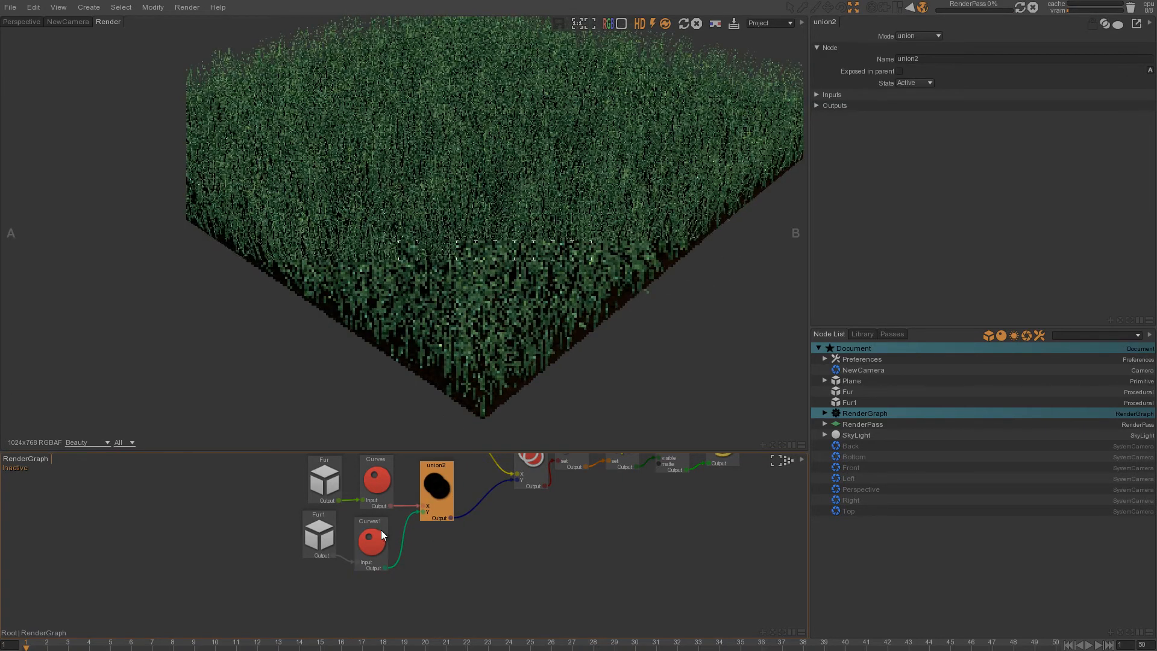
Step: Change the Root Color of the Curves1 material to dark brown by shifting its hue to about 0.07
click(372, 544)
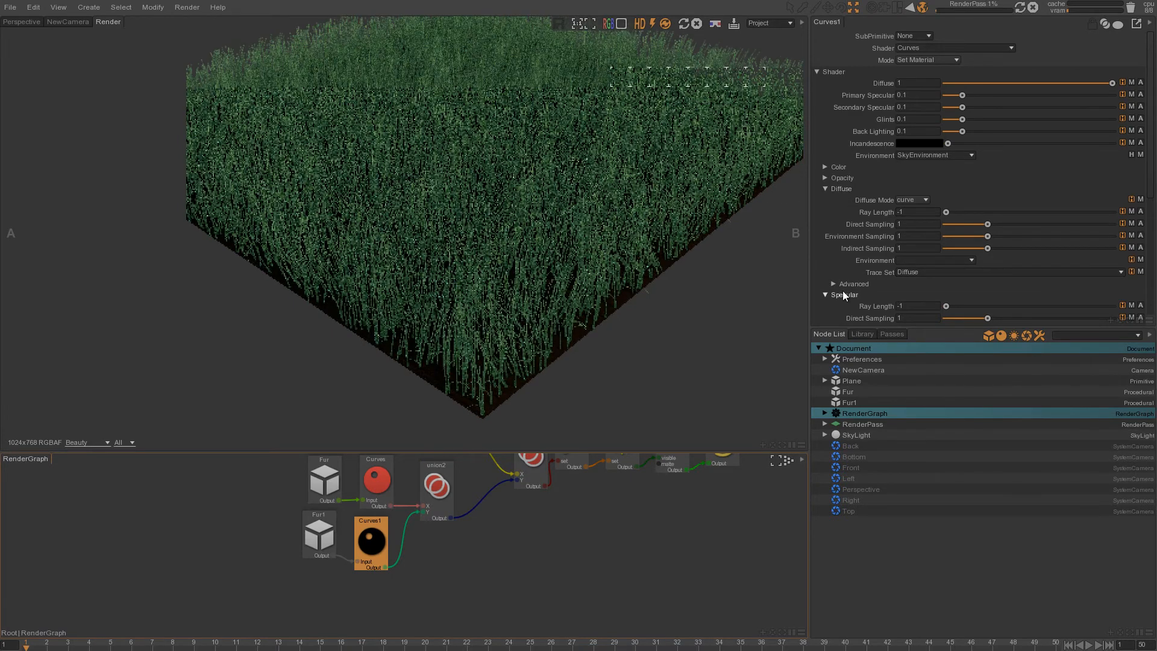
click(841, 169)
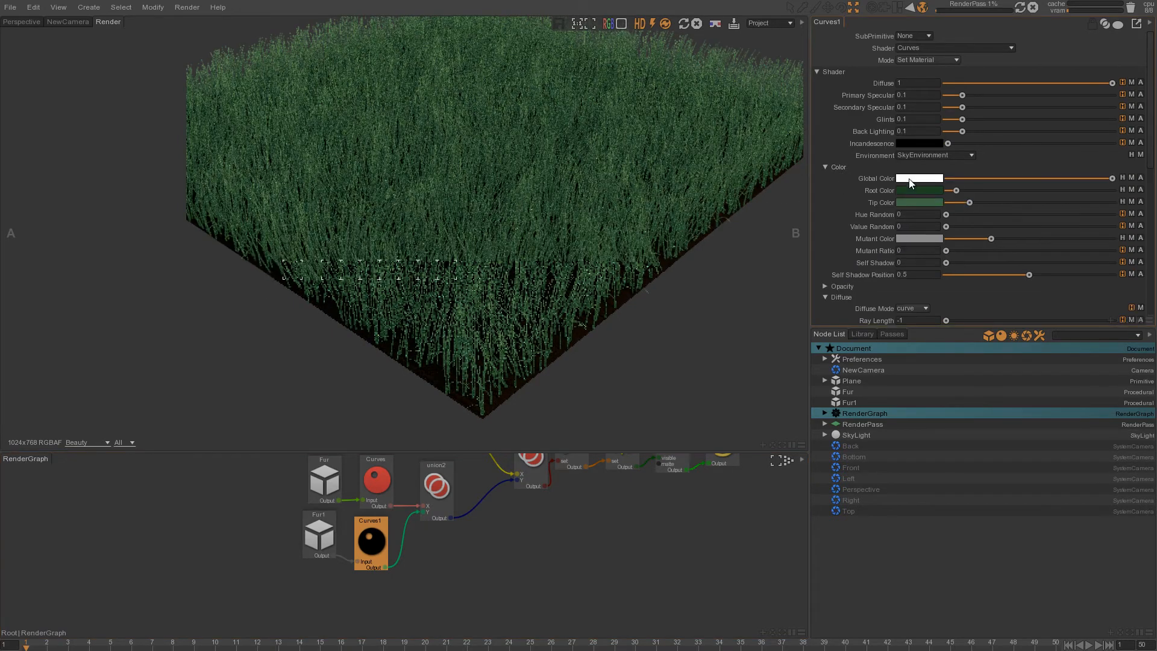
click(915, 190)
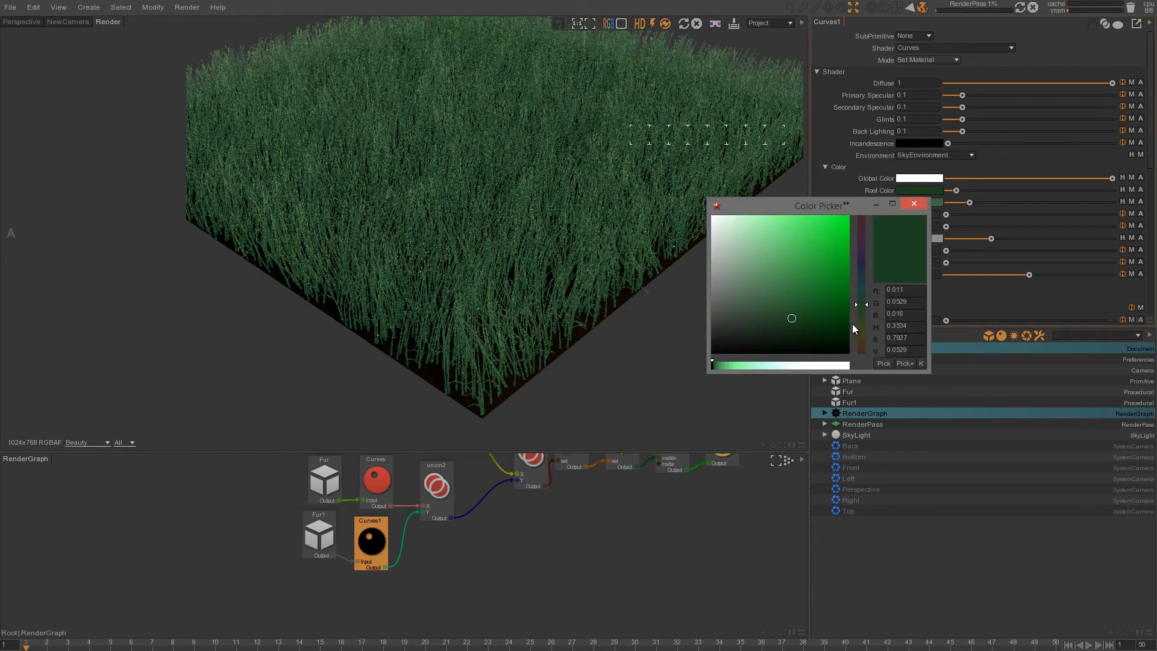
drag(861, 328, 867, 344)
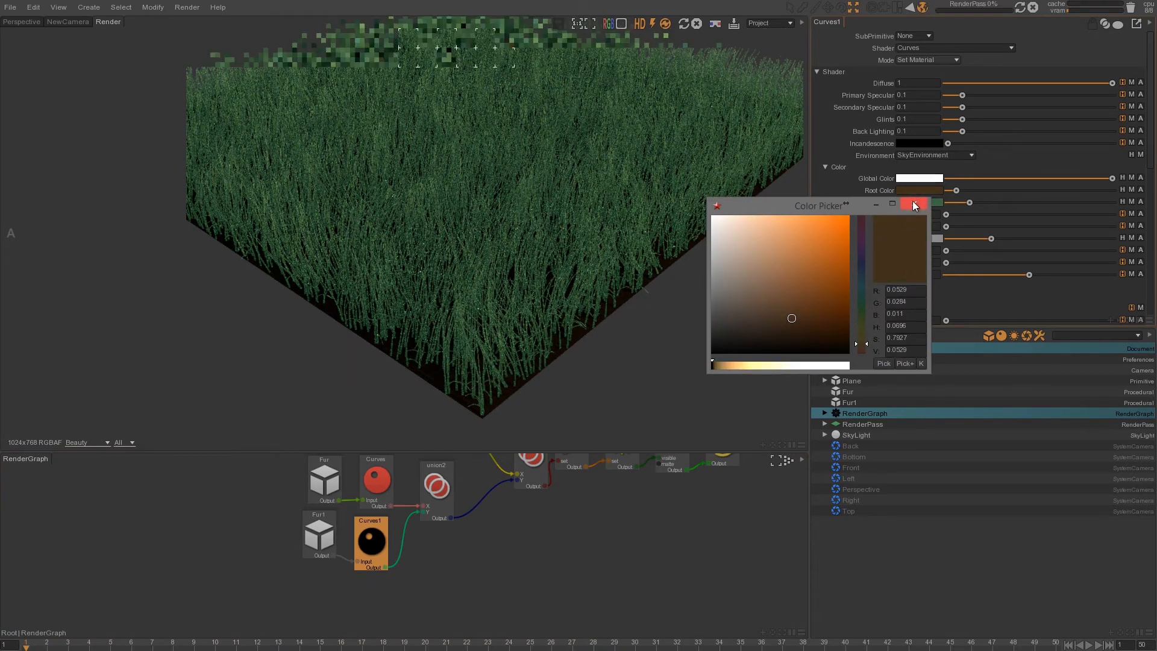
click(914, 204)
Step: Sample the brown Root Color for Curves1's Tip Color and make it slightly lighter, about 0.0776, 0.0448, 0.0213 RGB
click(920, 202)
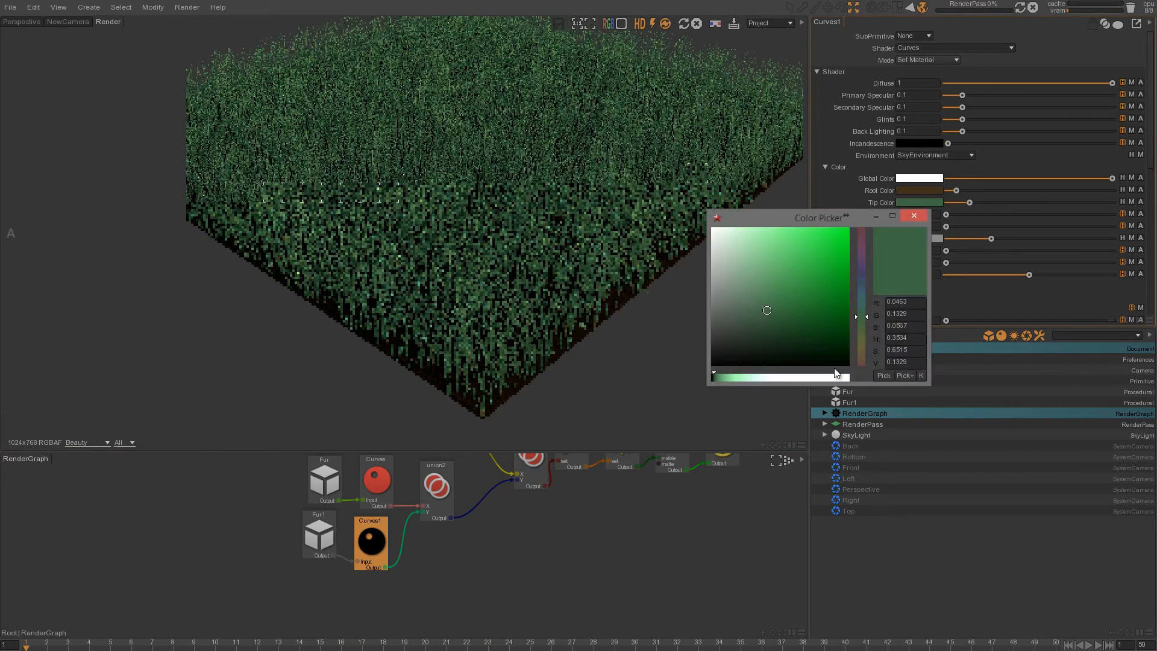
click(882, 376)
click(918, 190)
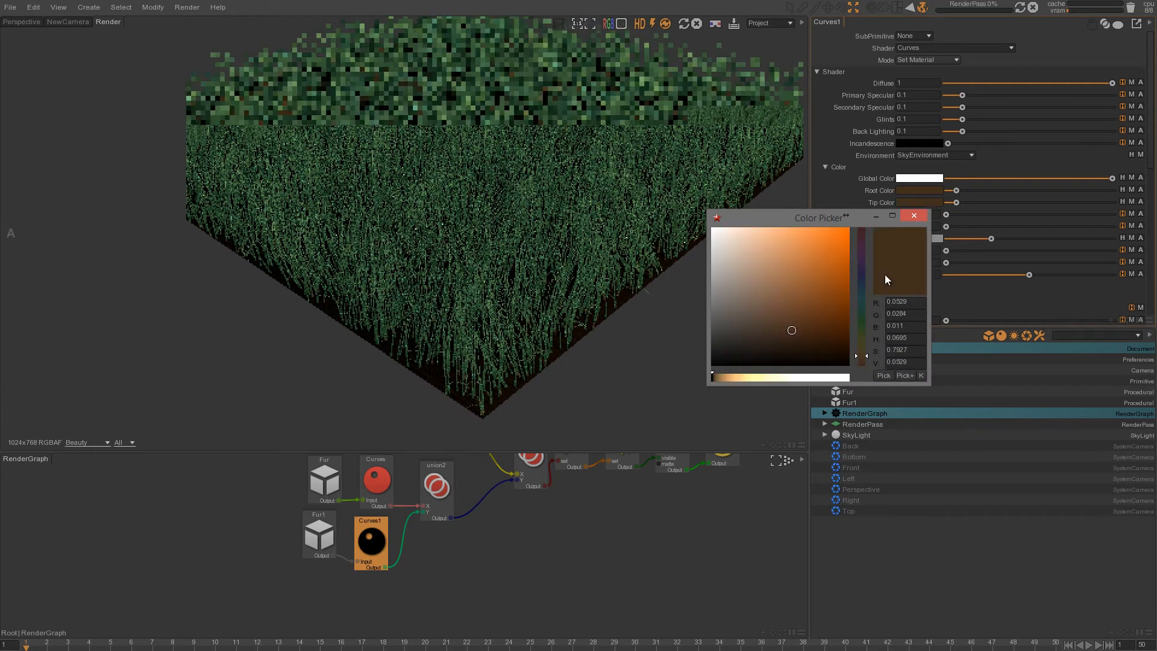
click(780, 323)
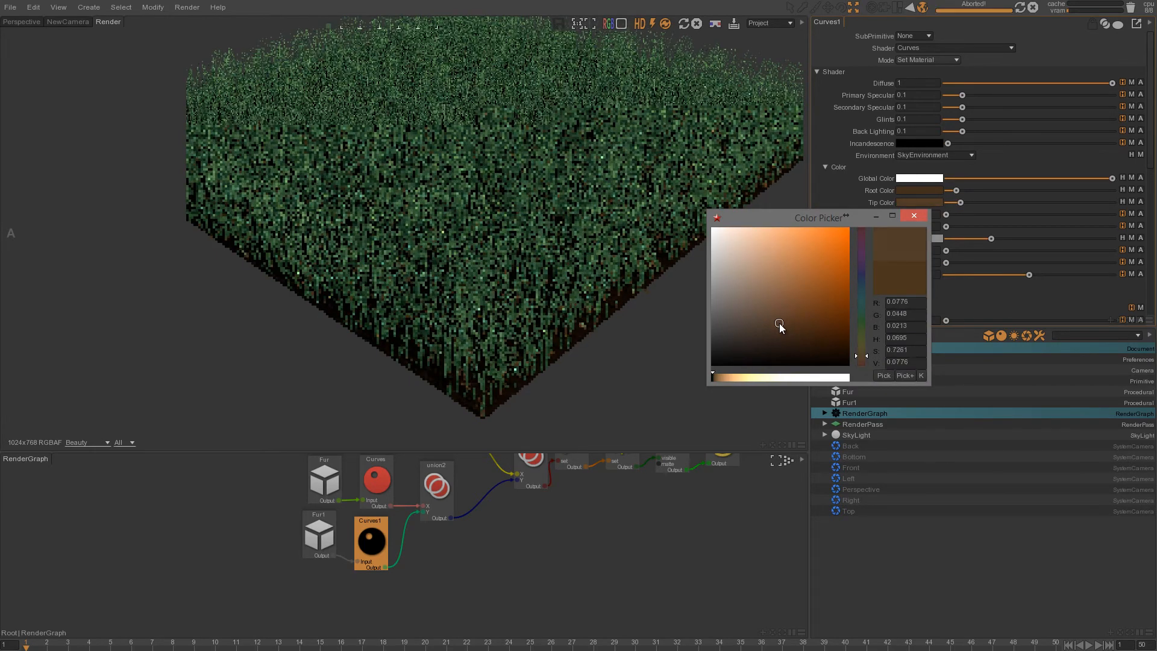
click(914, 216)
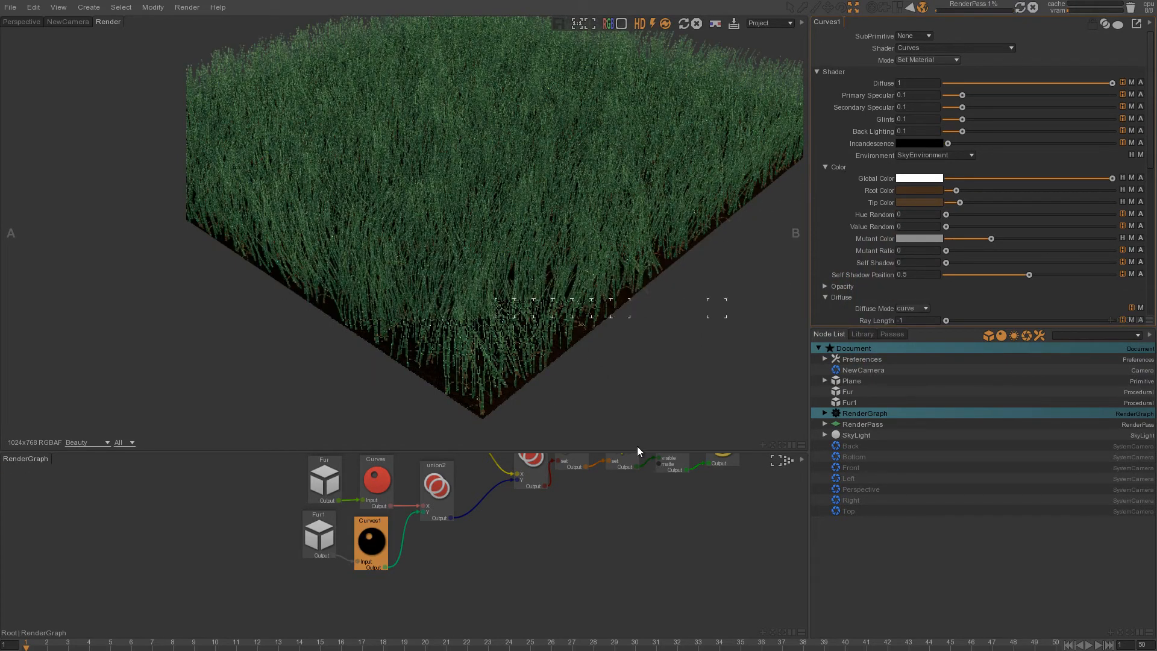
Step: Set the Density of Fur1 to 30000
click(849, 402)
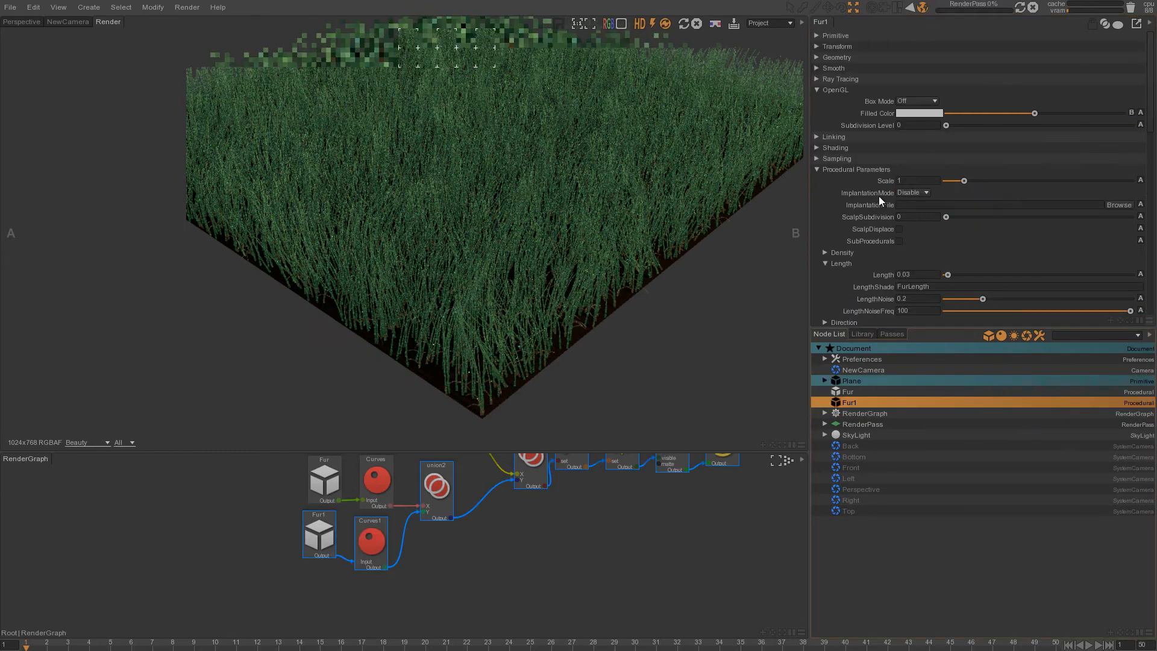
click(838, 253)
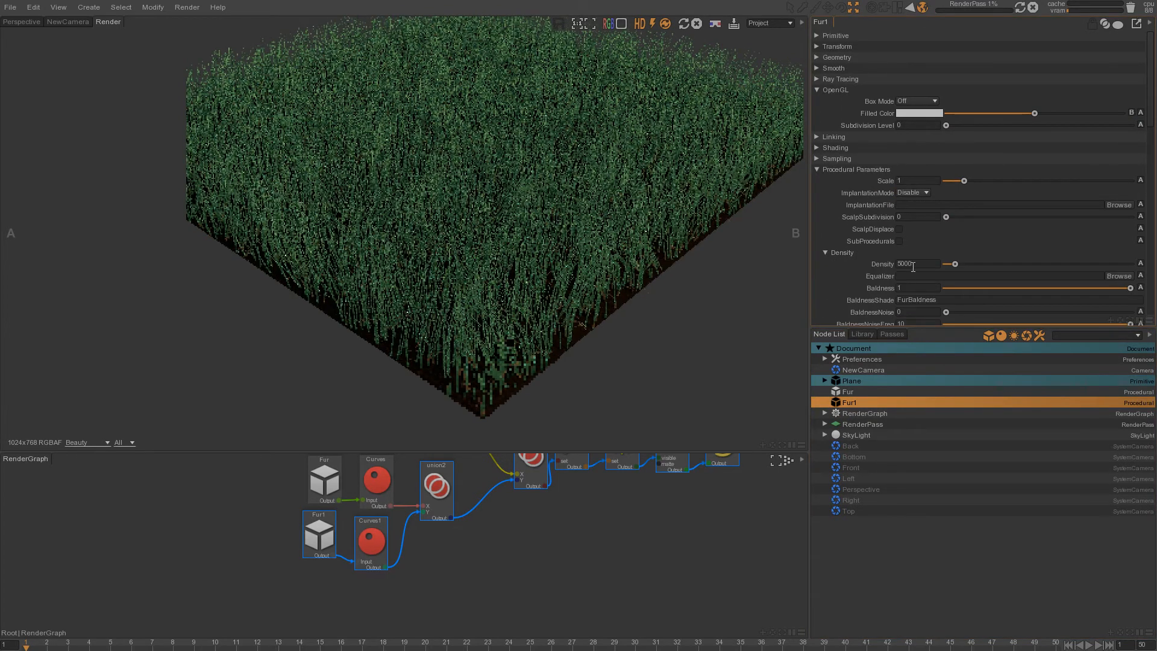
double_click(913, 264)
text(30000)
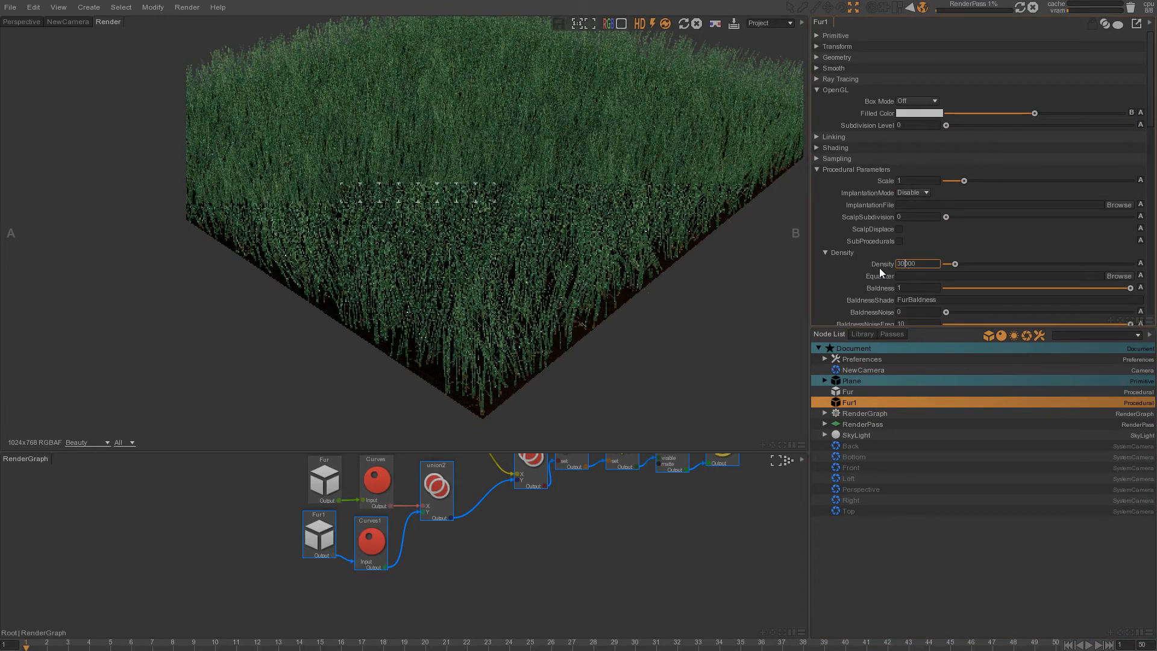
key(Return)
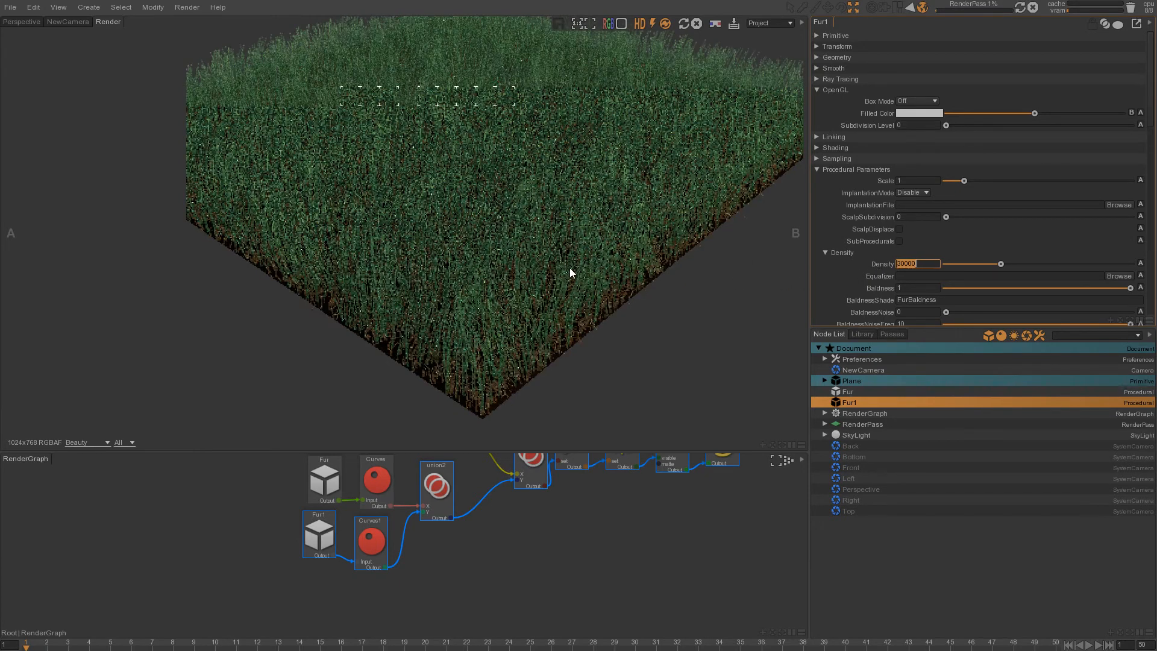
Step: Brighten the Root Color and Tip Color of Curves1, and set the Density of Fur1 to 60000
click(382, 545)
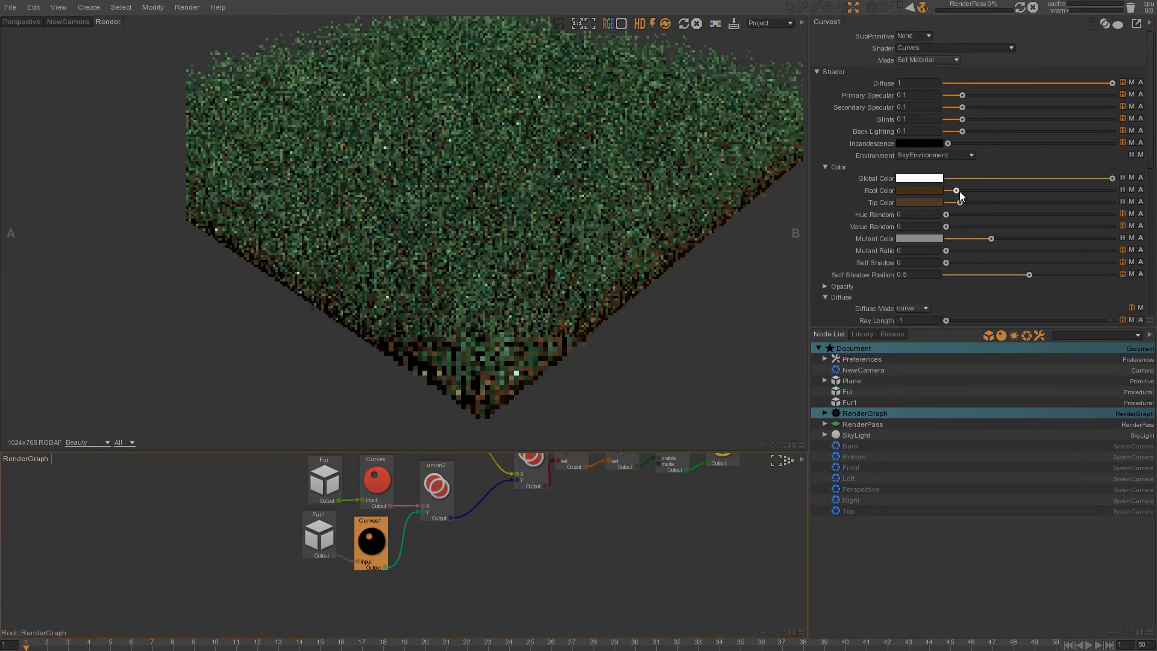
drag(957, 190, 975, 202)
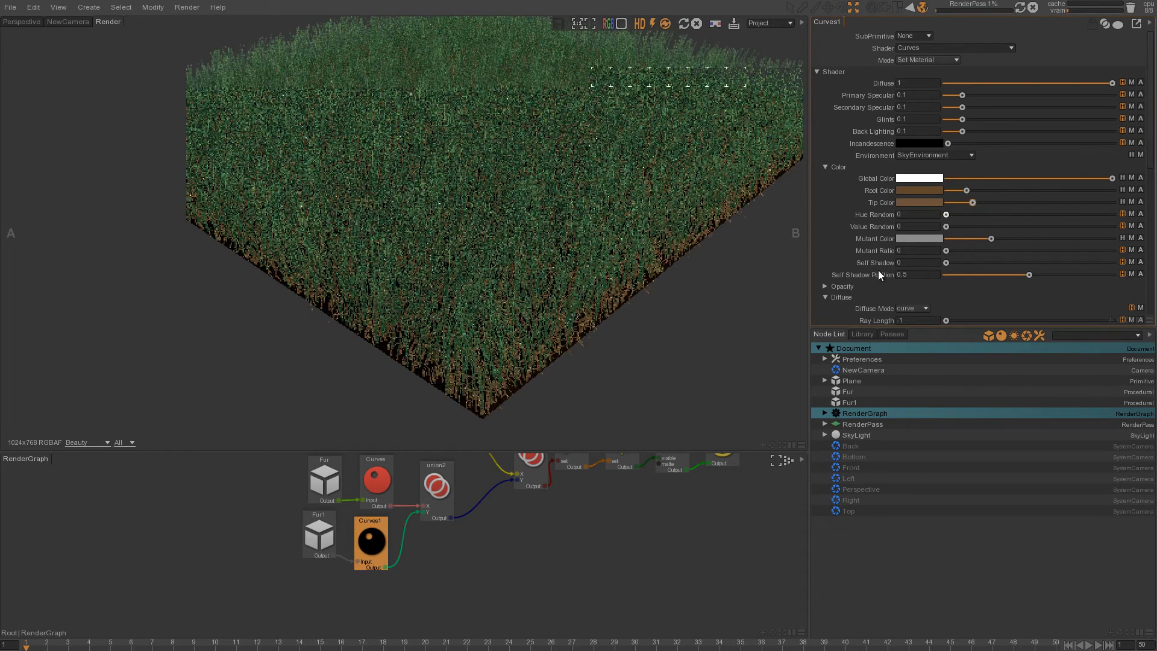
click(850, 402)
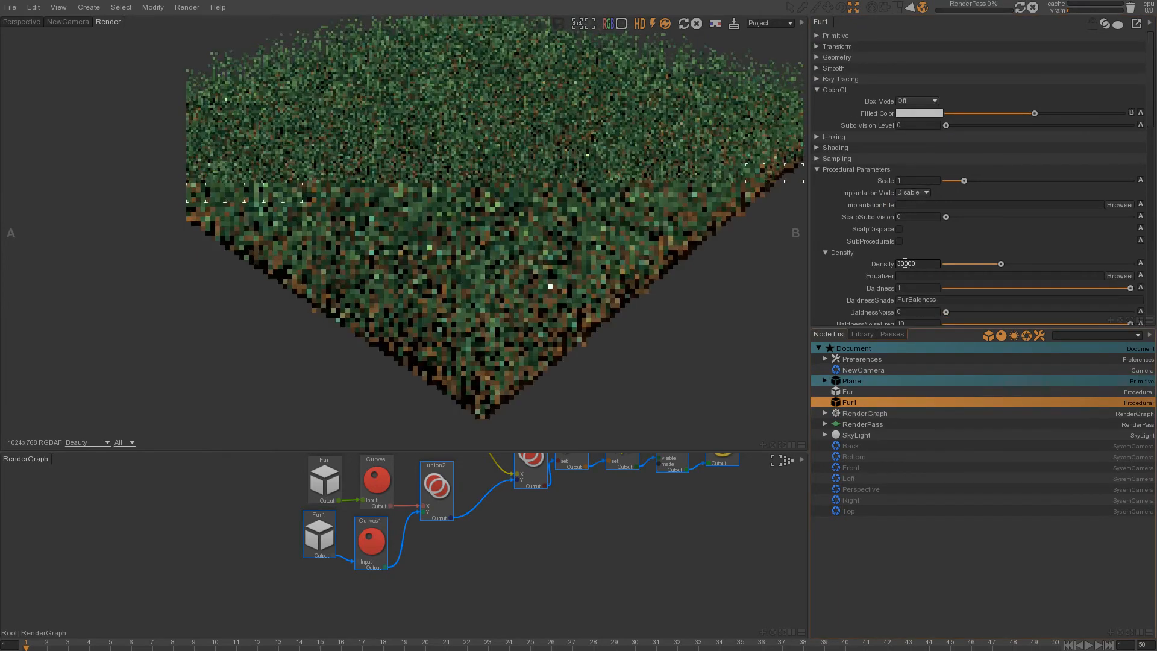
double_click(905, 263)
text(60000)
key(Return)
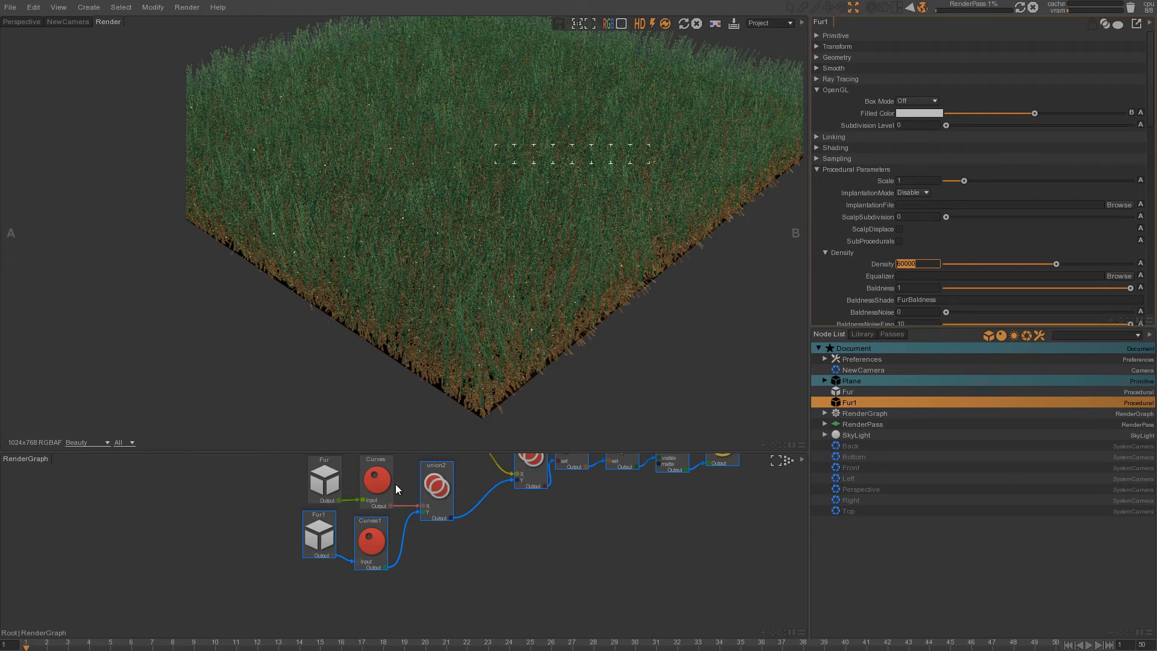
Step: Brighten the Diffuse color of the plane's herbe_verte material to a lighter brown
middle_drag(395, 483, 378, 571)
click(362, 506)
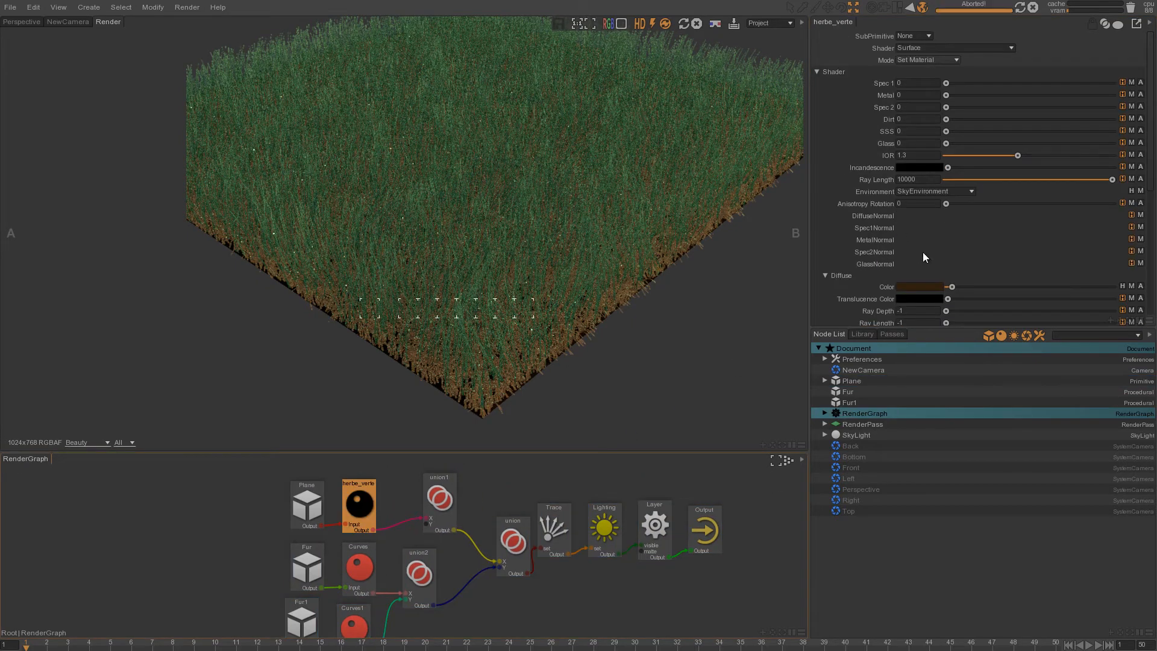
drag(956, 290, 975, 288)
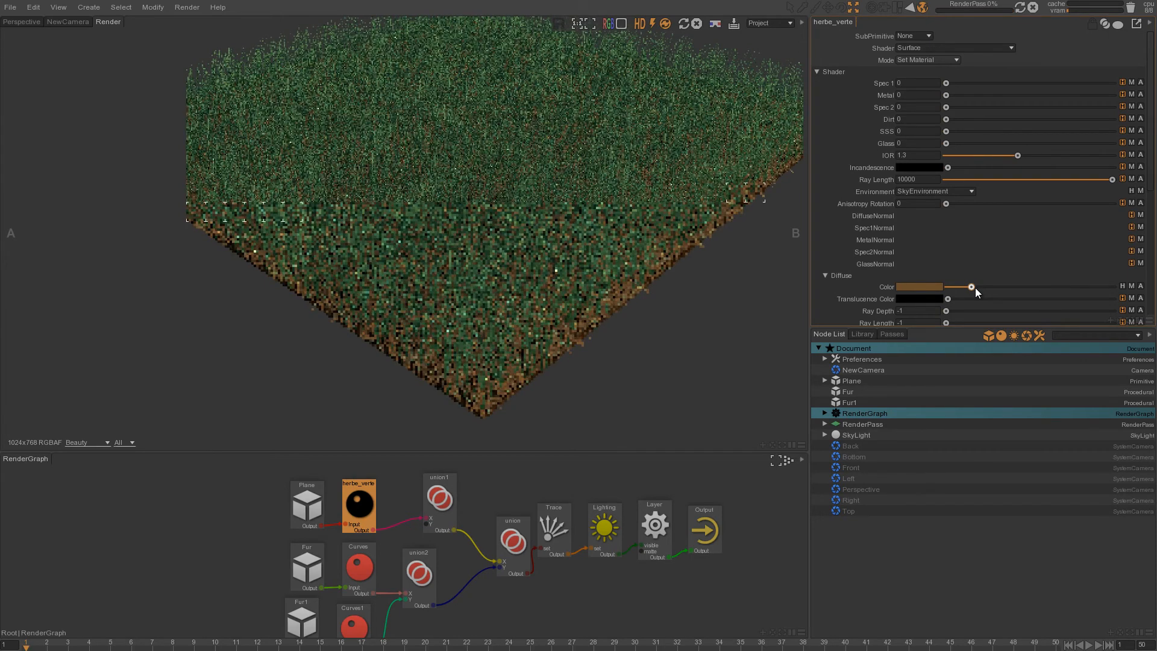
Step: Delete the union1 node so that herbe_verte feeds the main union directly
middle_drag(432, 228, 386, 265)
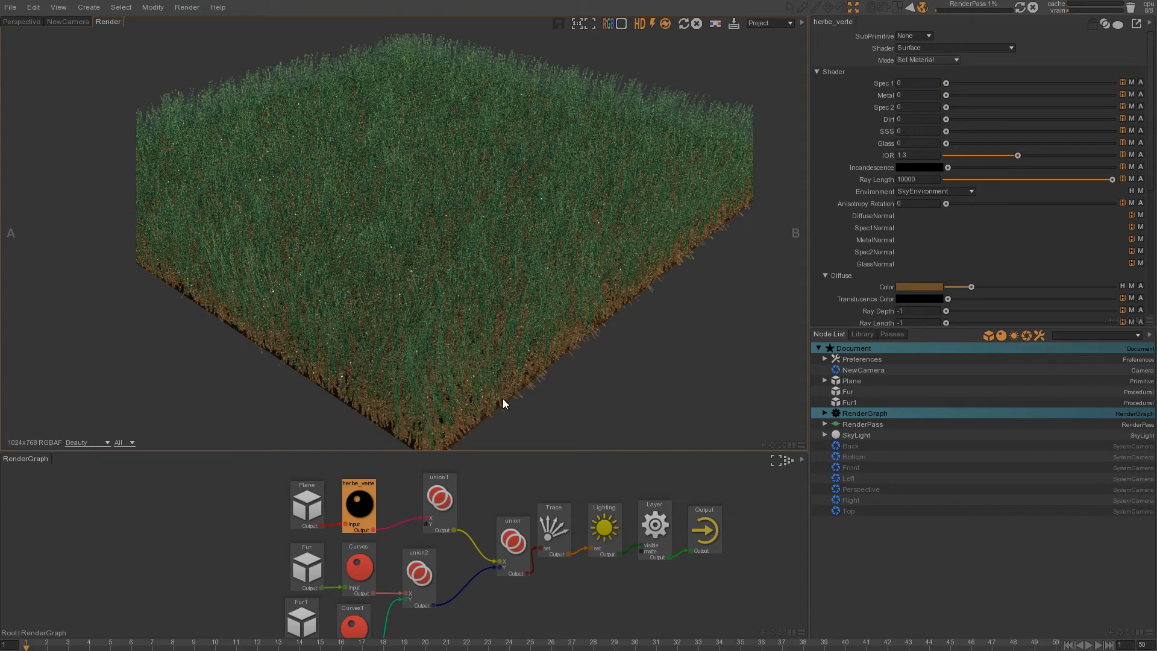
drag(444, 506, 426, 511)
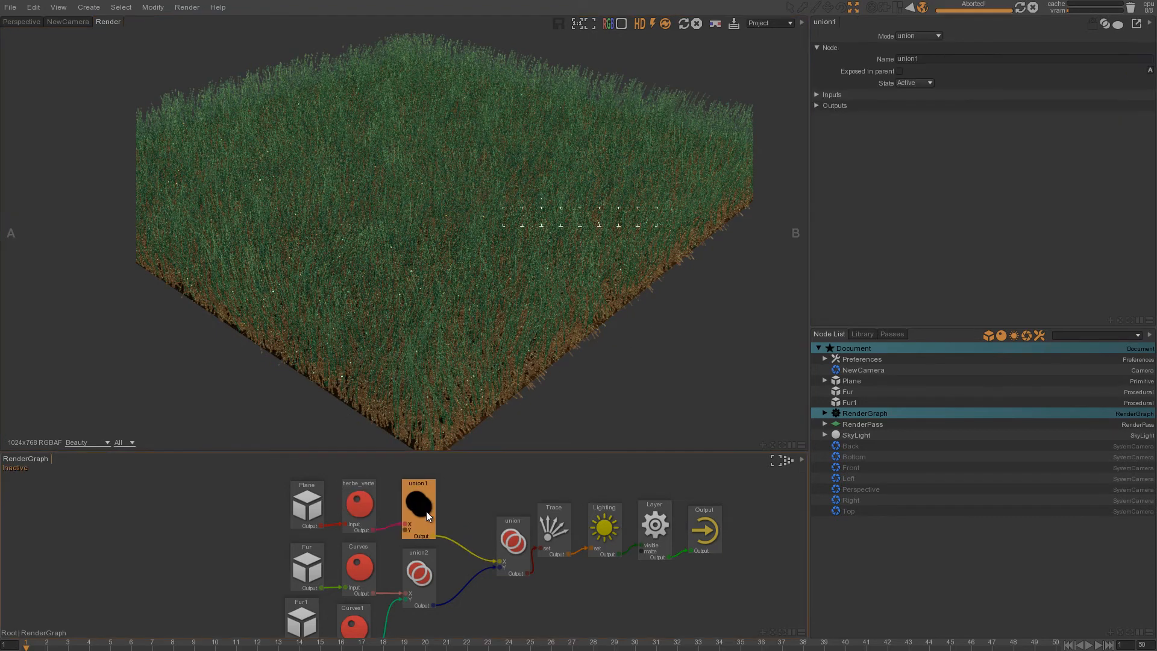
key(Delete)
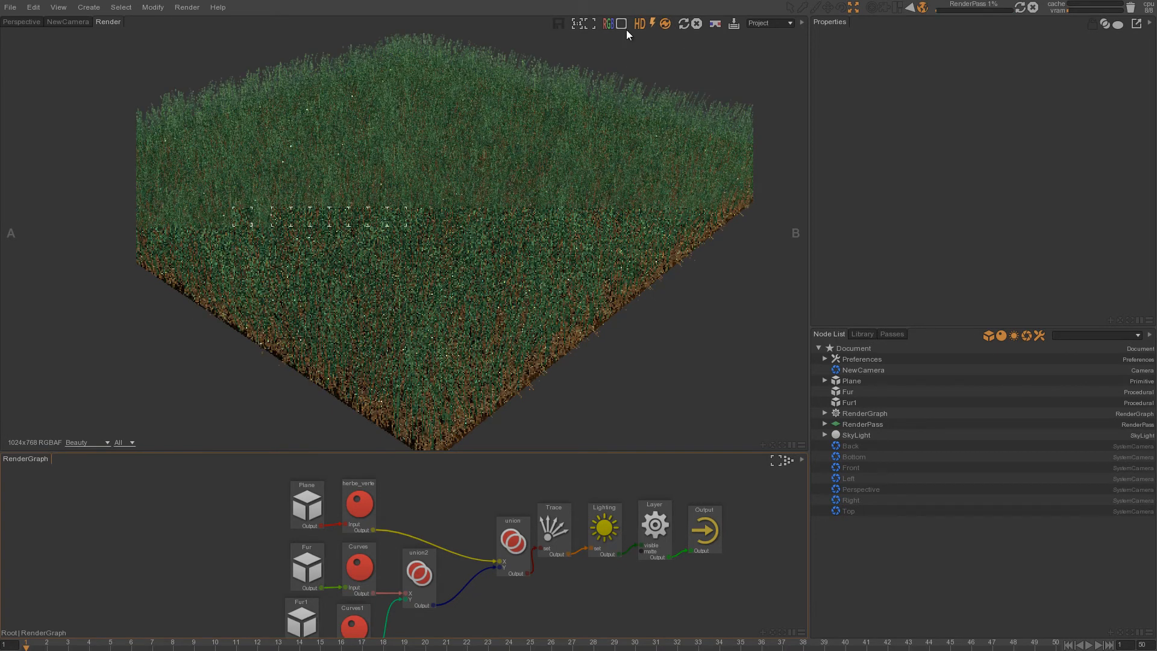
Step: Set the RenderPass Samples to 128, restart the render and display it over a black background
click(696, 23)
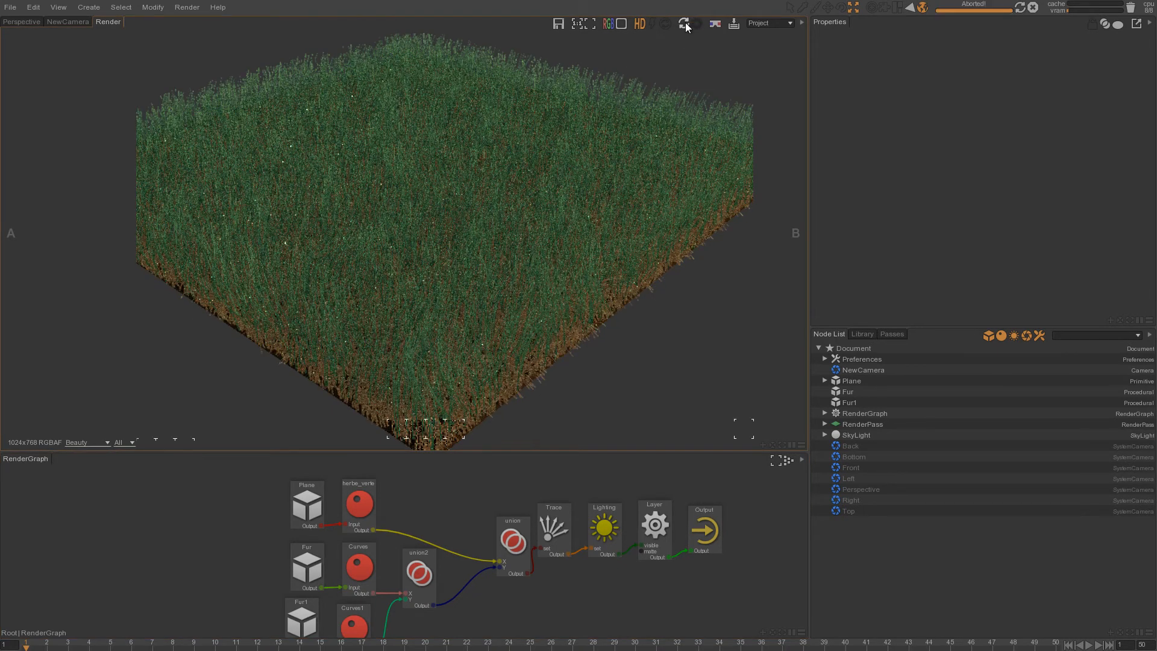
click(857, 425)
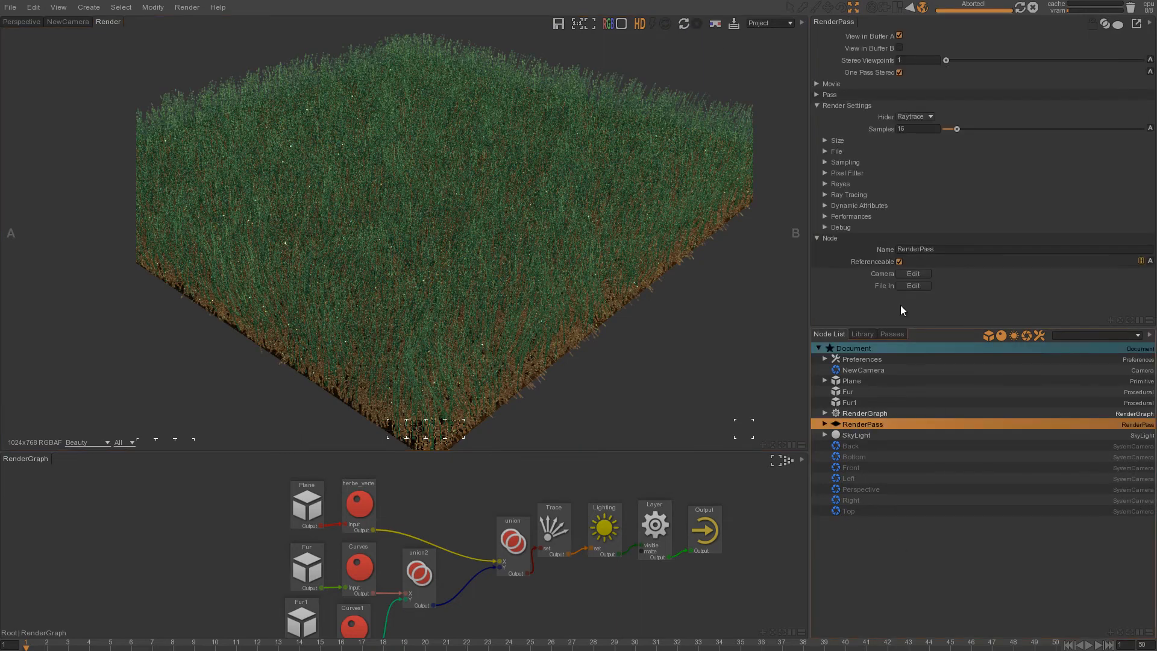
double_click(917, 129)
text(12)
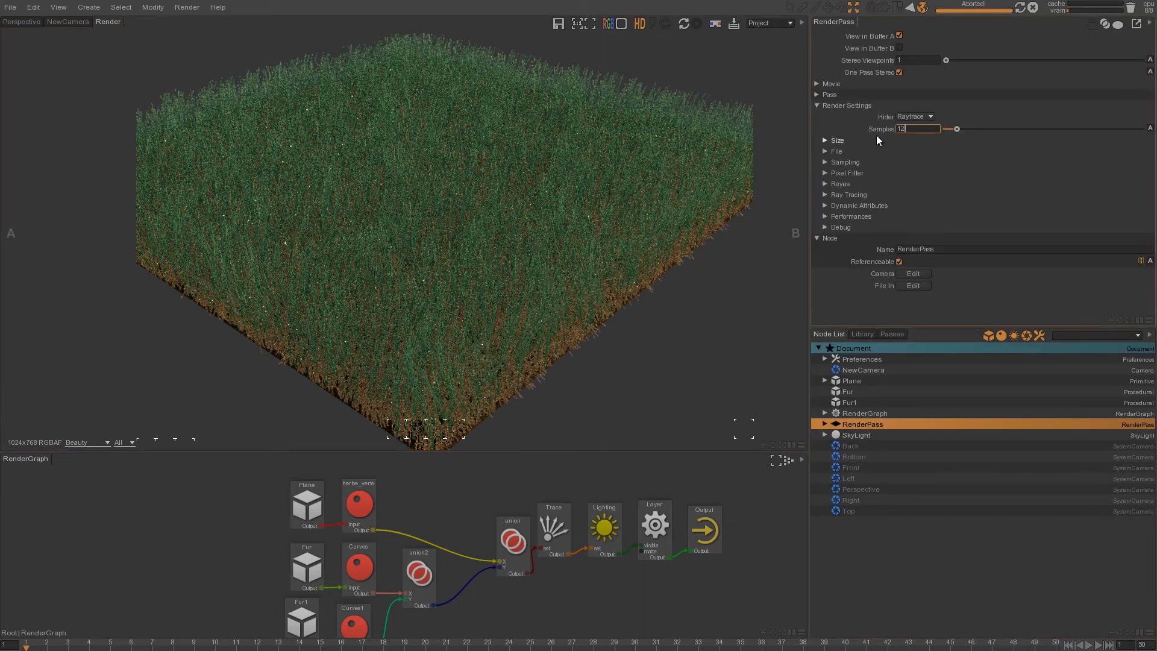
text(8)
key(Return)
click(684, 22)
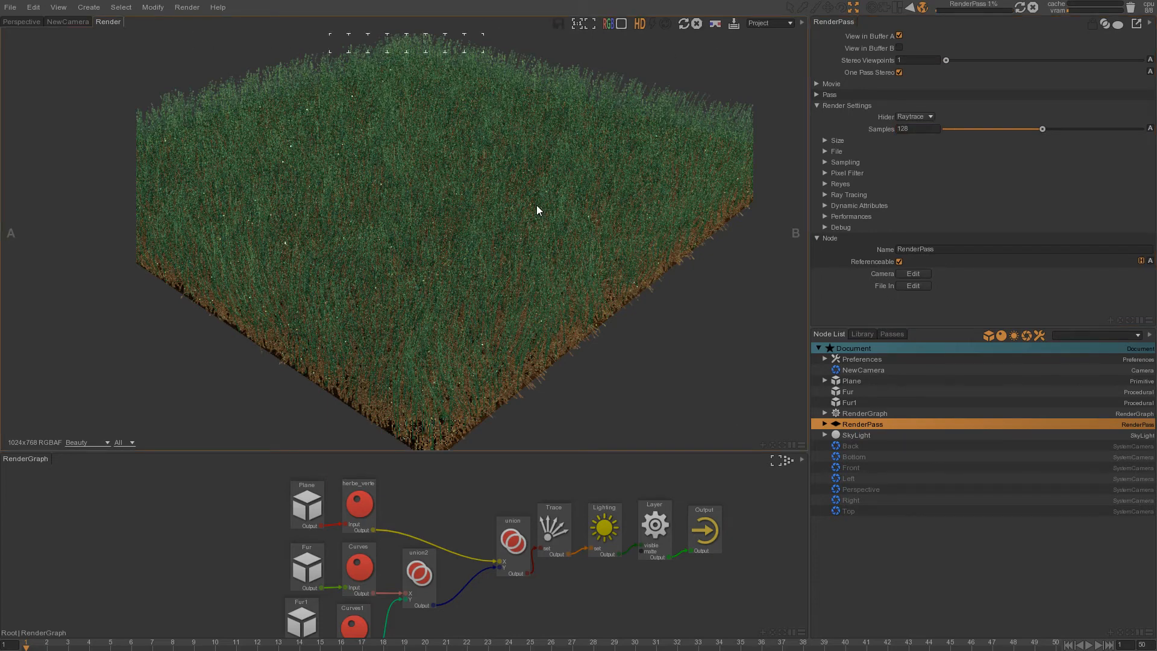
click(621, 23)
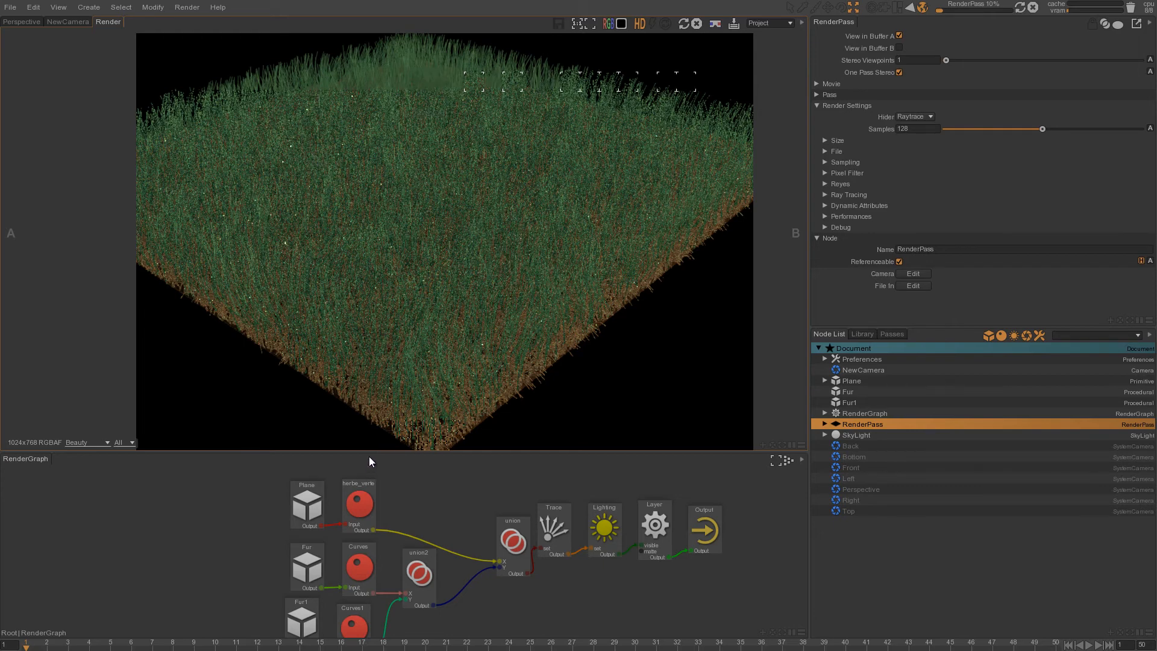
Step: Examine the fur strands on the plane from several angles in the Perspective view and return to the render
click(23, 21)
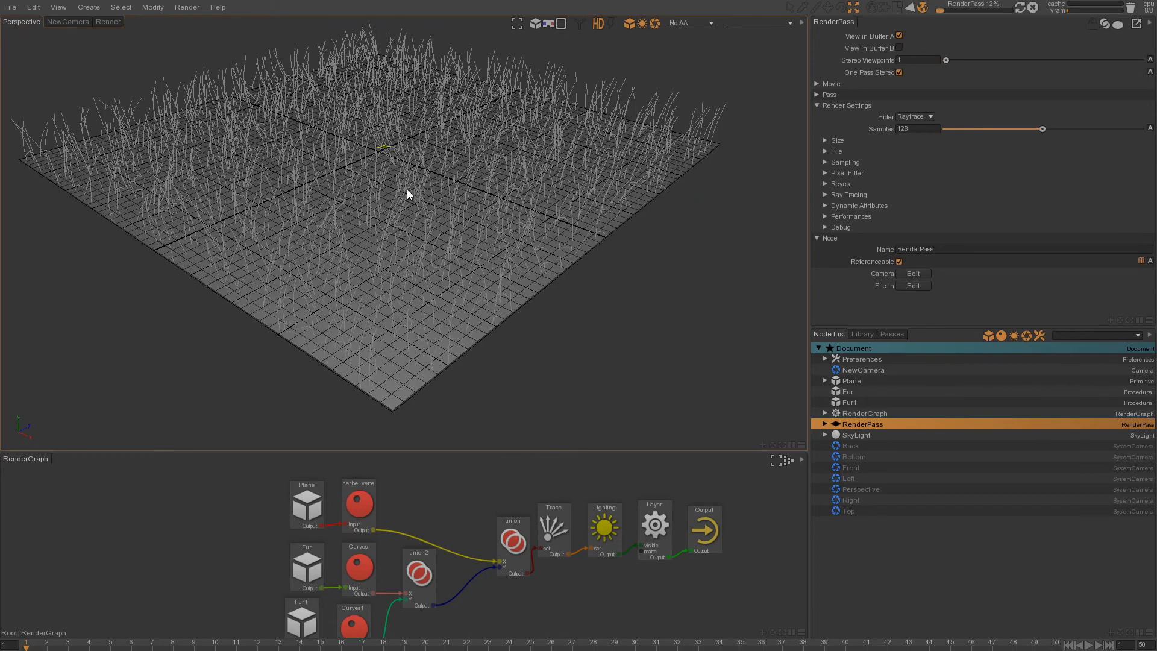
alt+drag(350, 326, 356, 295)
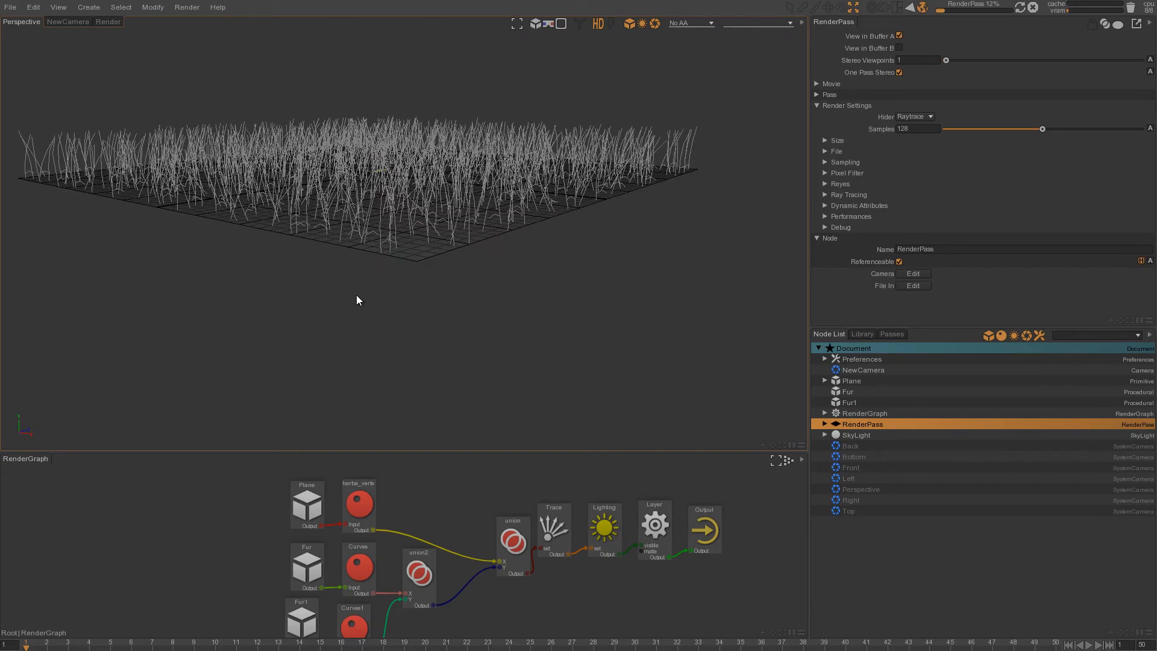
alt+right_drag(356, 294, 403, 339)
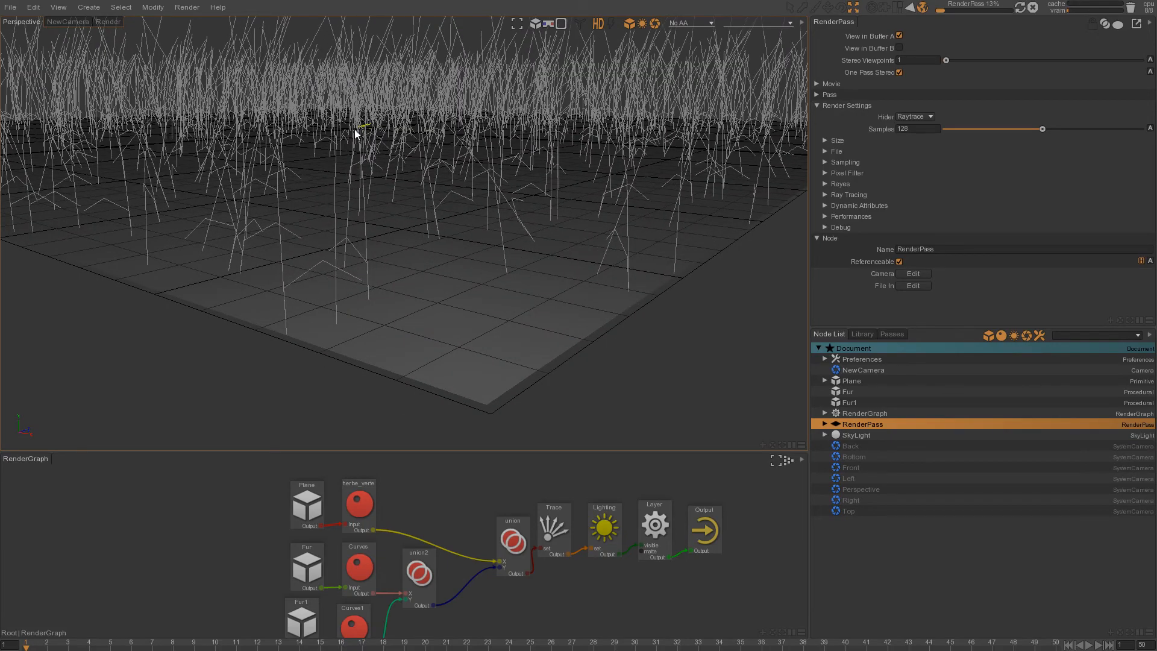
alt+right_drag(441, 227, 428, 255)
alt+drag(428, 254, 436, 269)
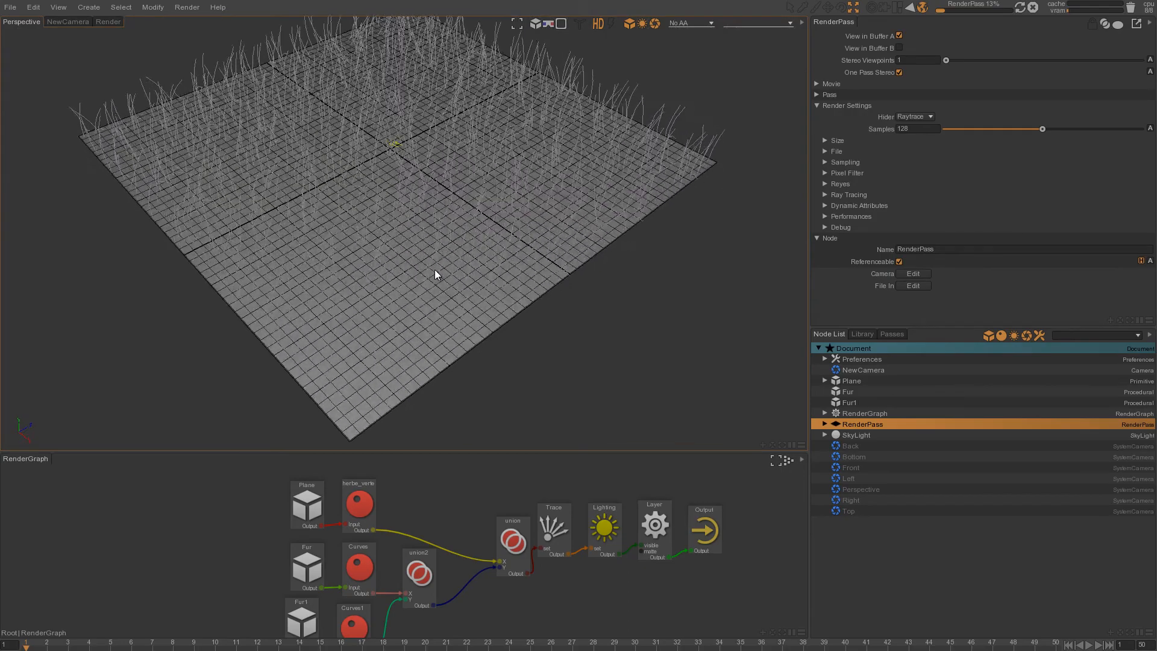
alt+right_drag(410, 267, 427, 275)
alt+drag(380, 204, 233, 164)
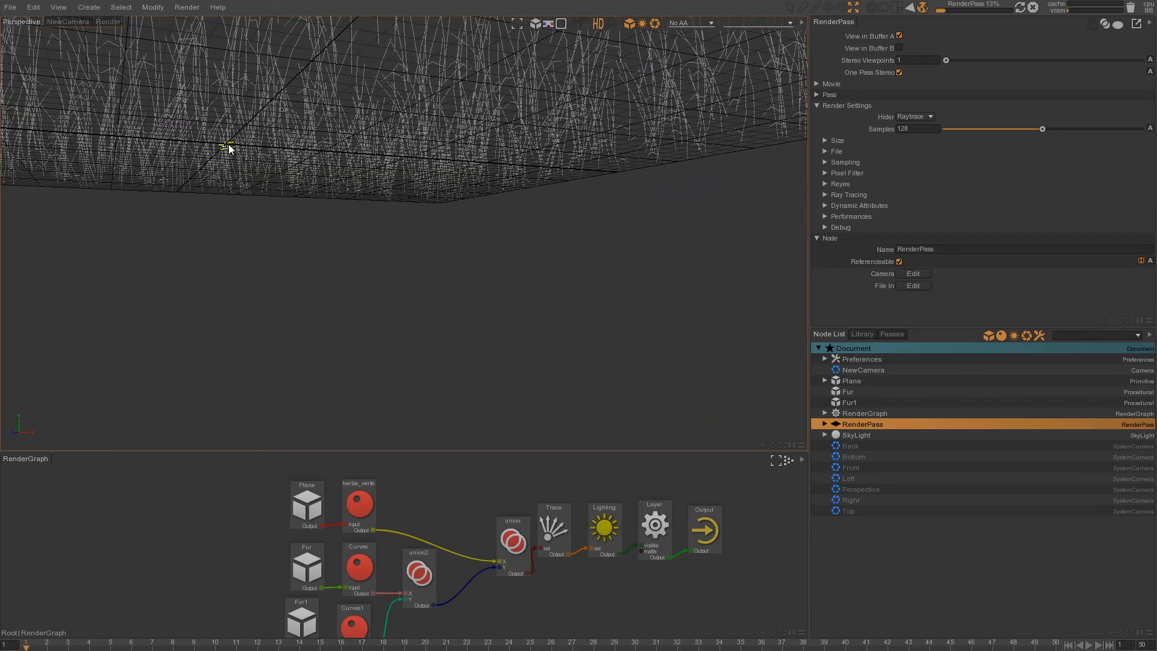
alt+drag(355, 150, 282, 167)
click(106, 23)
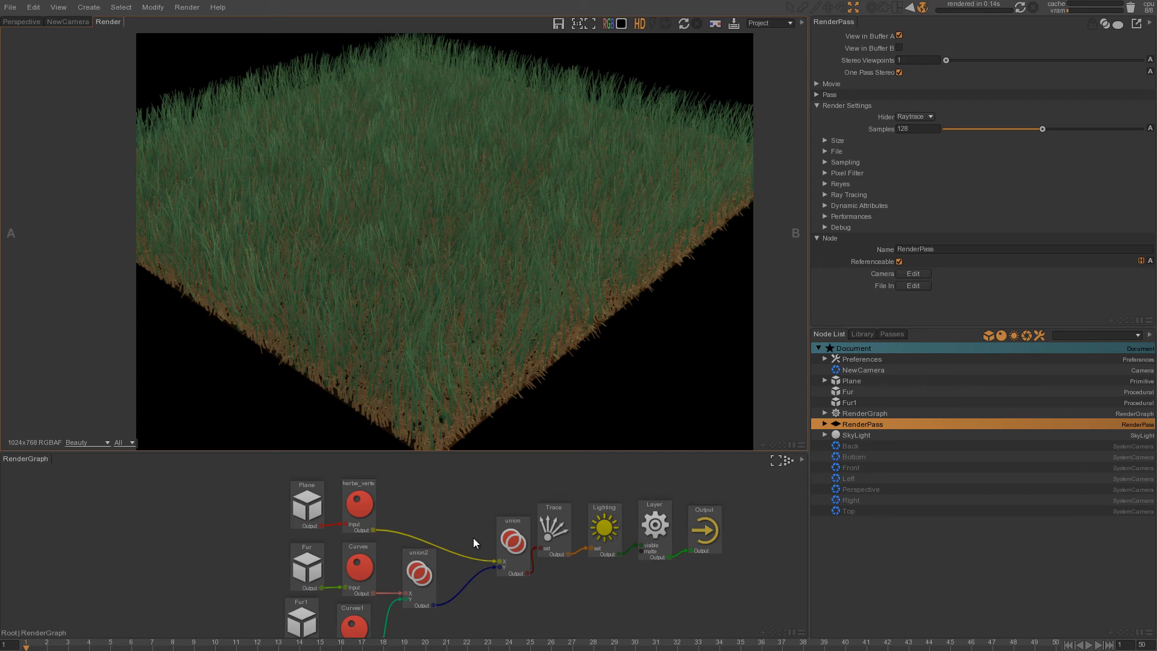
Step: Move the Trace, Lighting, Layer and Output nodes slightly lower in the render graph, and view the fur through NewCamera and Perspective
mouse_move(739, 502)
mouse_down()
mouse_move(634, 534)
mouse_move(554, 537)
mouse_move(566, 552)
mouse_up()
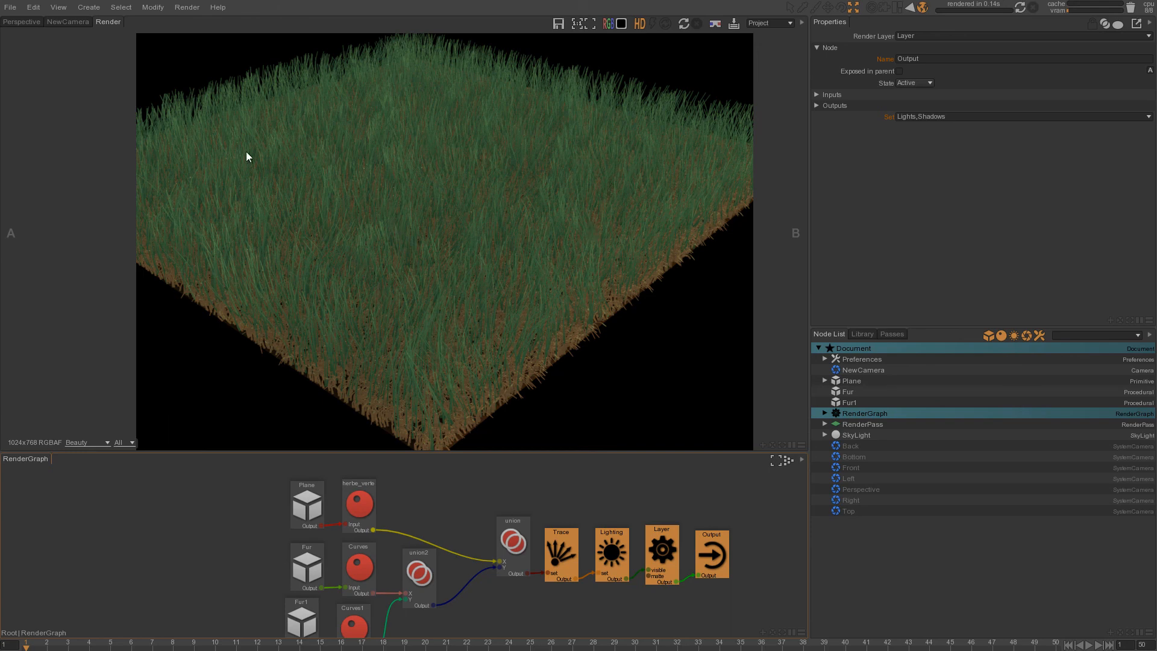
click(80, 24)
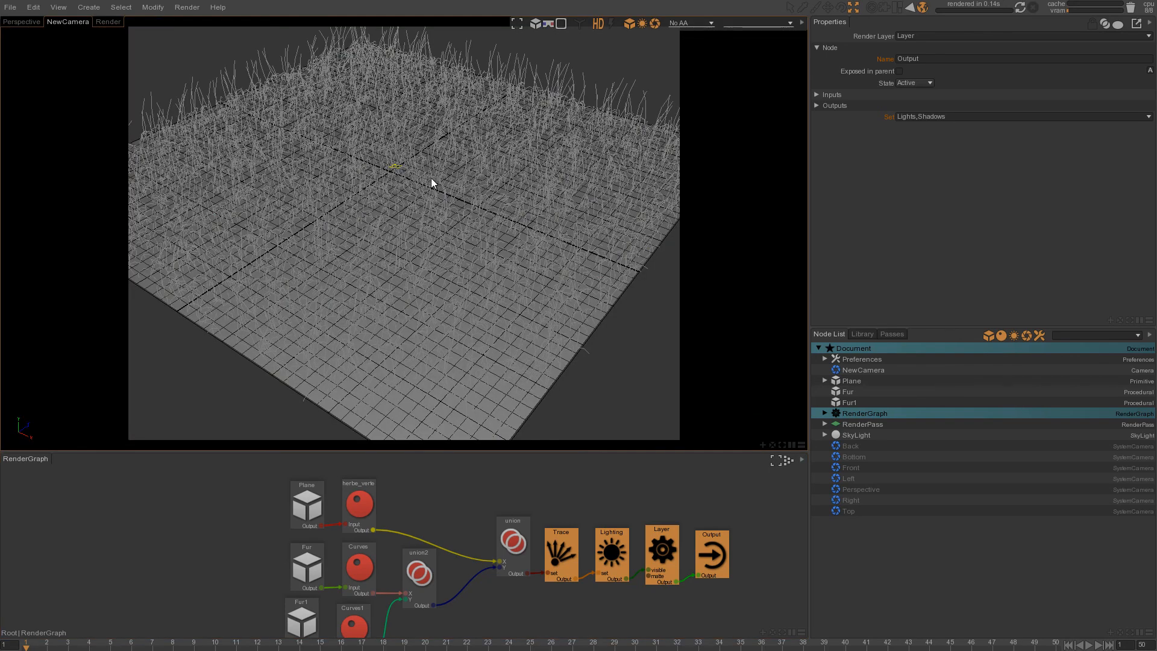
click(20, 24)
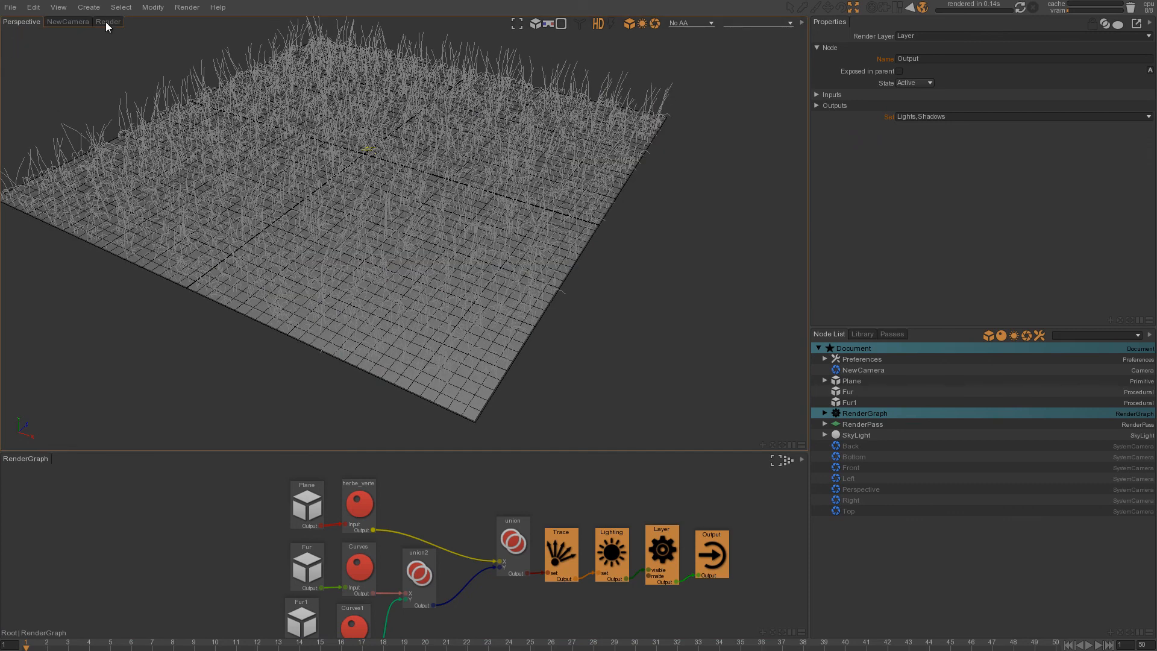